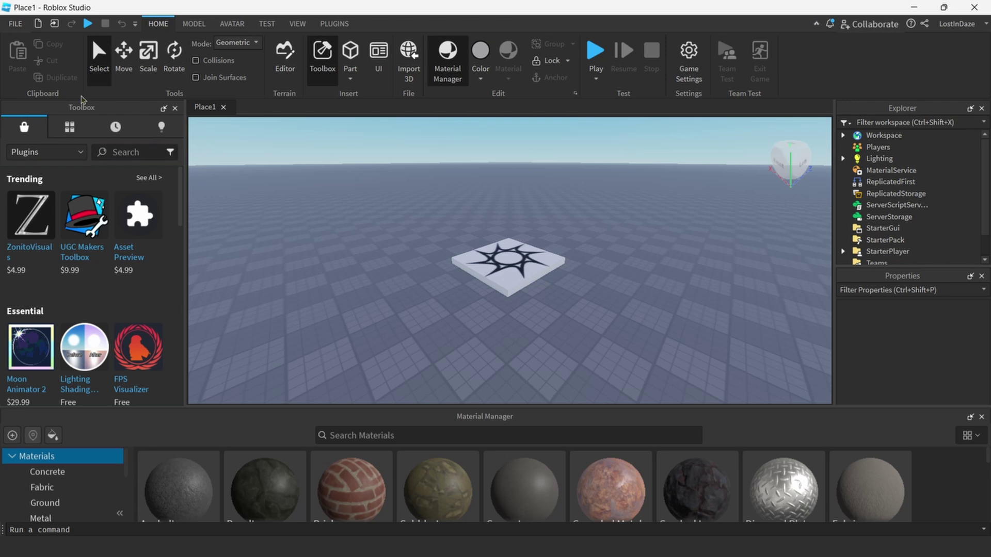
Search the Toolbox's plugins for "load character" and check the Load Character Pro and Load Character Lite results
{"action": "left_click", "coordinate": [51, 157]}
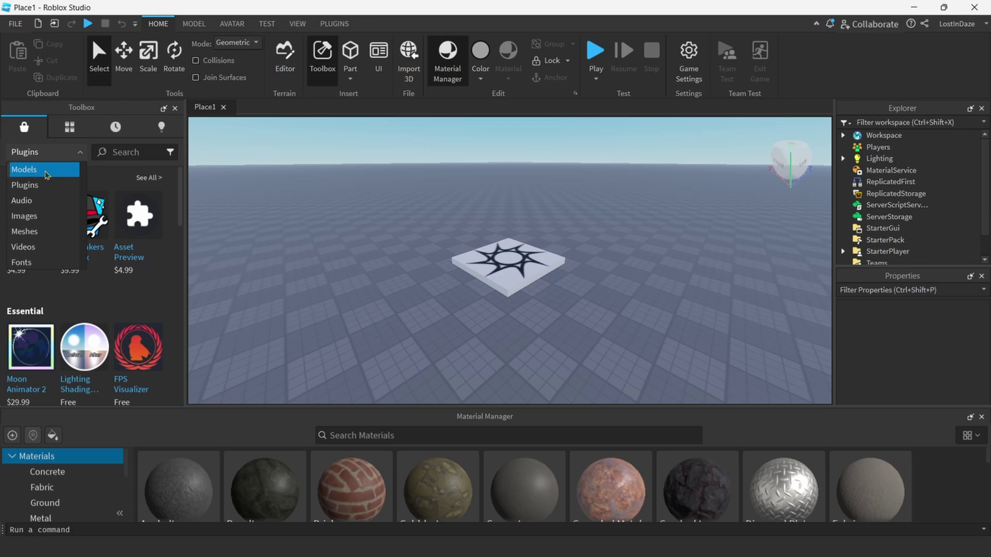
{"action": "left_click", "coordinate": [46, 169]}
{"action": "left_click", "coordinate": [46, 152]}
{"action": "left_click", "coordinate": [46, 185]}
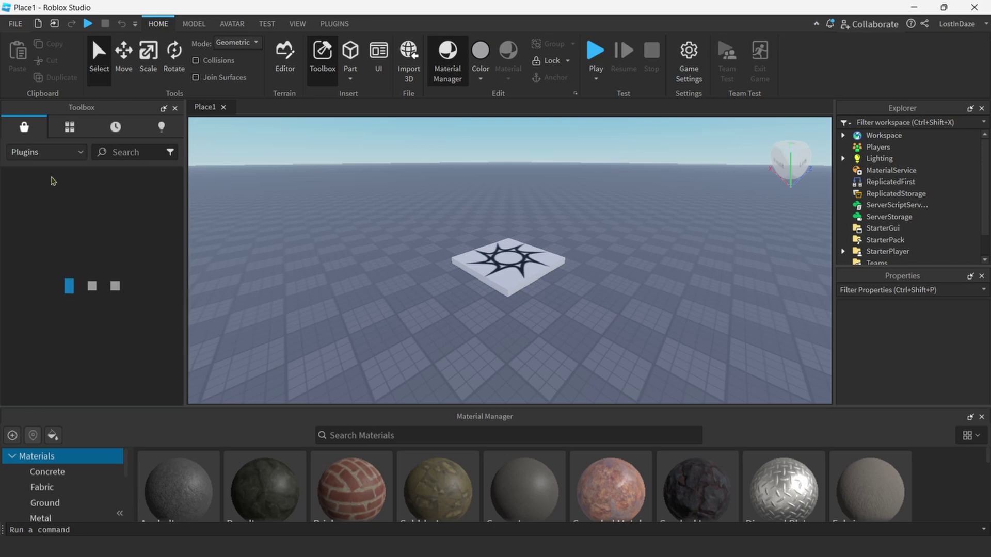
{"action": "left_click", "coordinate": [124, 153]}
{"action": "type", "text": "loa"}
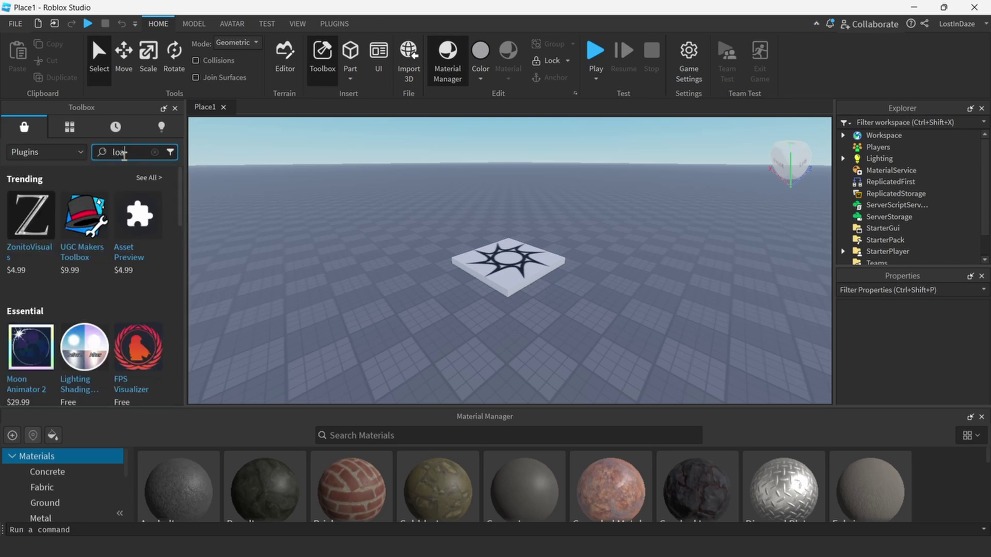
{"action": "type", "text": "d character"}
{"action": "key", "text": "Return"}
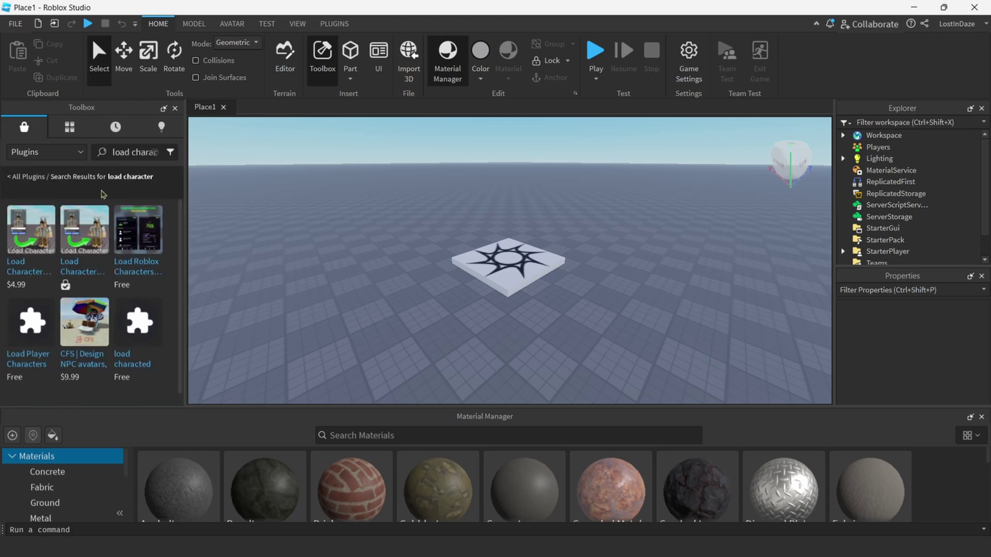
{"action": "mouse_move", "coordinate": [31, 234]}
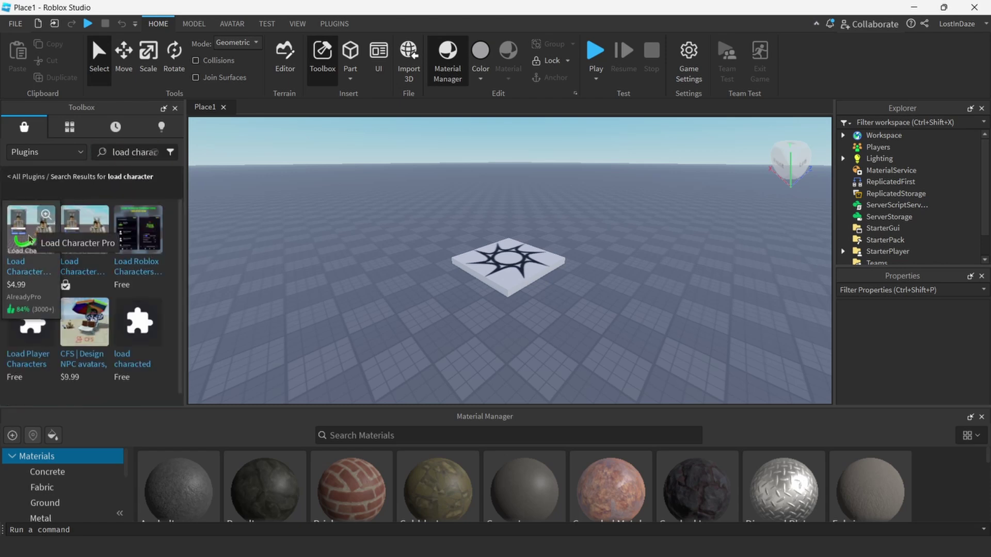
{"action": "mouse_move", "coordinate": [82, 239]}
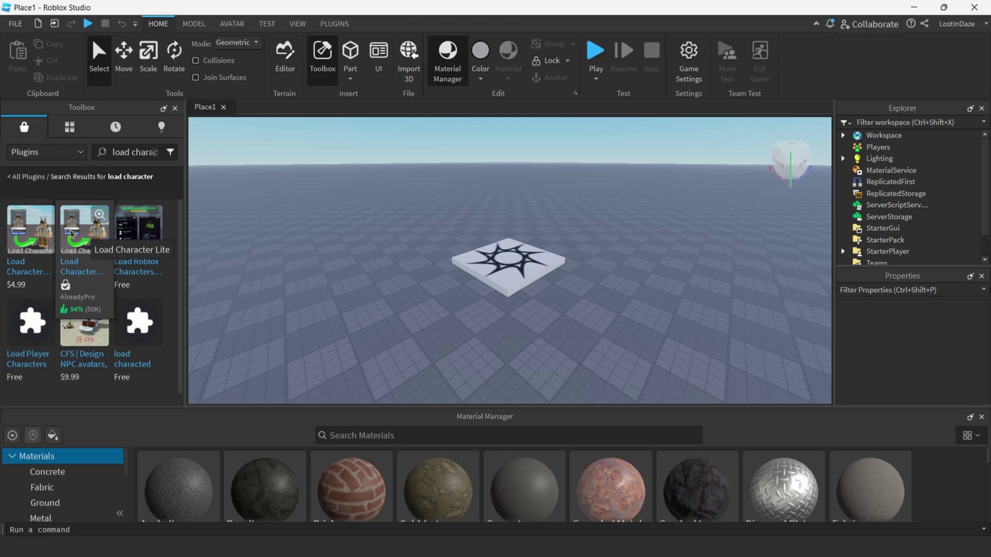
Delete the SpawnLocation from the baseplate
{"action": "left_click", "coordinate": [115, 66]}
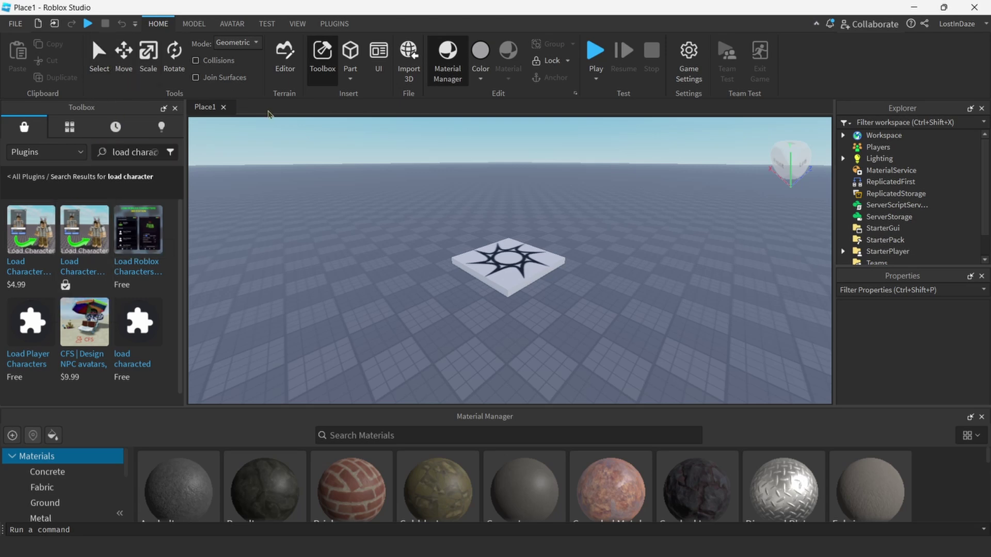
{"action": "left_click", "coordinate": [99, 60]}
{"action": "left_click", "coordinate": [478, 262]}
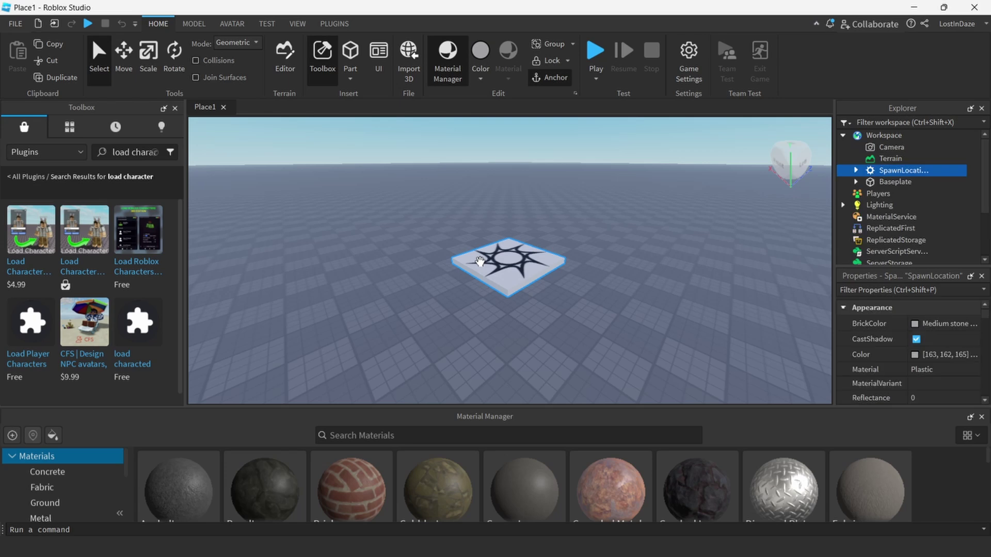
{"action": "key", "text": "Delete"}
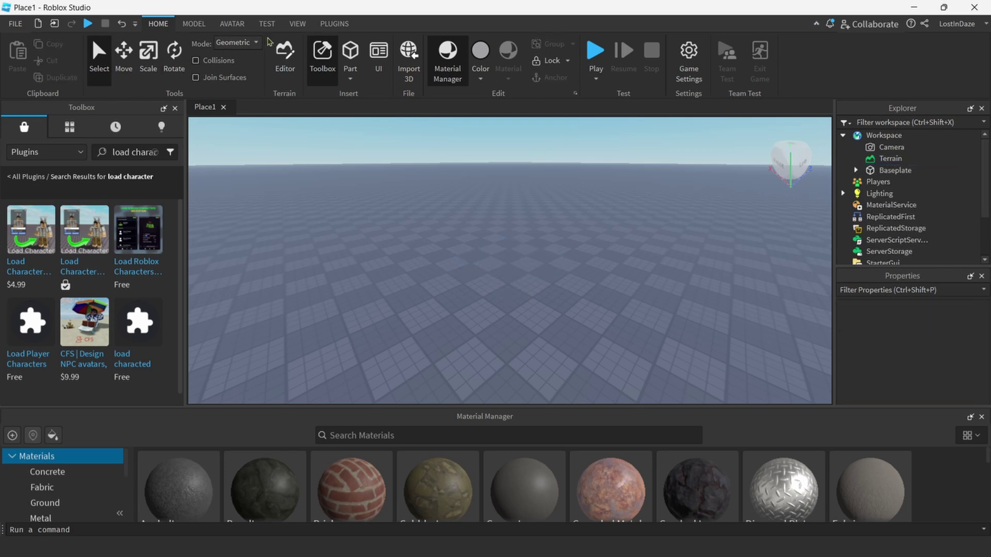
Open the Load Character plugin and replace the default account name with the avatar owner's Roblox username
{"action": "left_click", "coordinate": [323, 25]}
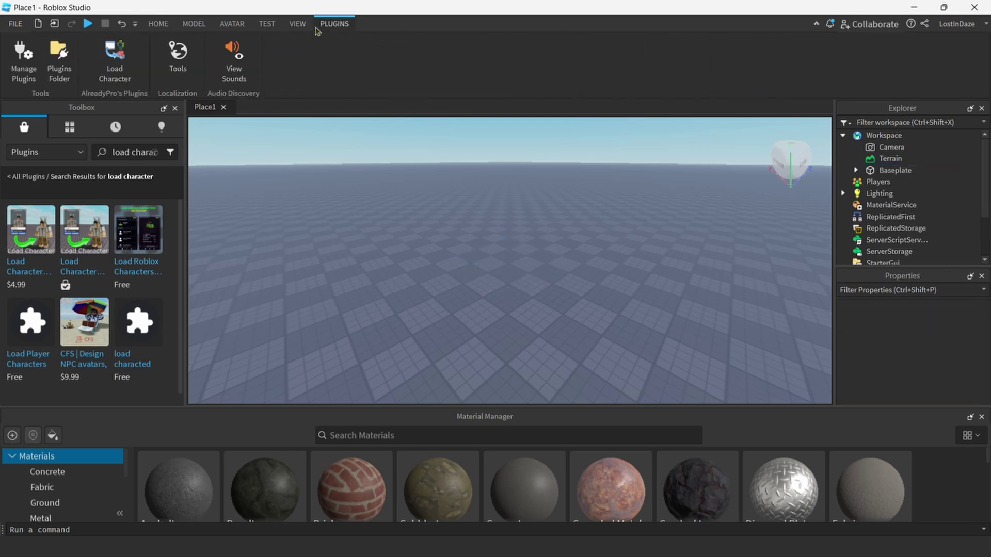
{"action": "left_click", "coordinate": [118, 46]}
{"action": "left_click", "coordinate": [398, 308]}
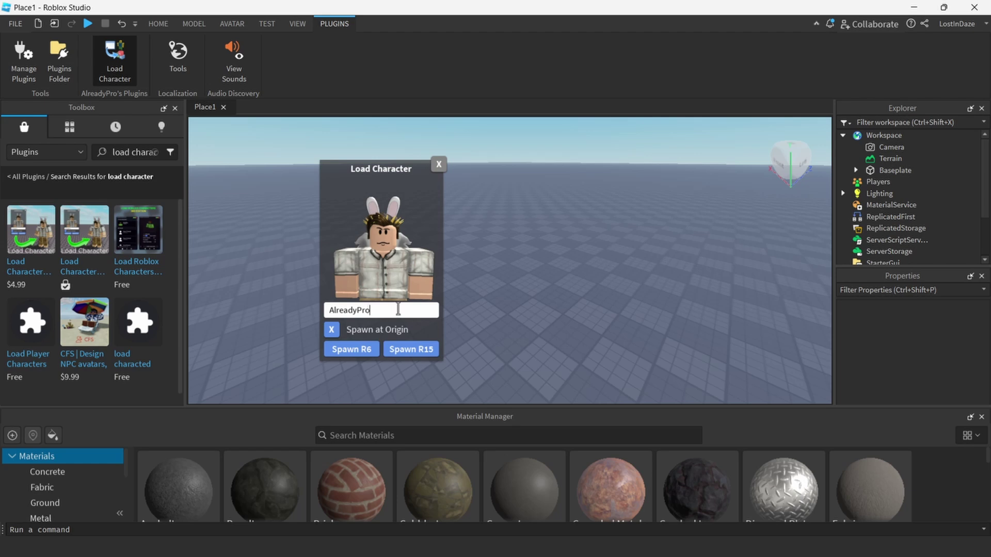
{"action": "key", "text": "BackSpace"}
{"action": "key", "text": "BackSpace"}
{"action": "key", "text": "BackSpace"}
{"action": "key", "text": "BackSpace"}
{"action": "key", "text": "BackSpace"}
{"action": "key", "text": "BackSpace"}
{"action": "key", "text": "BackSpace"}
{"action": "key", "text": "BackSpace"}
{"action": "key", "text": "BackSpace"}
{"action": "key", "text": "BackSpace"}
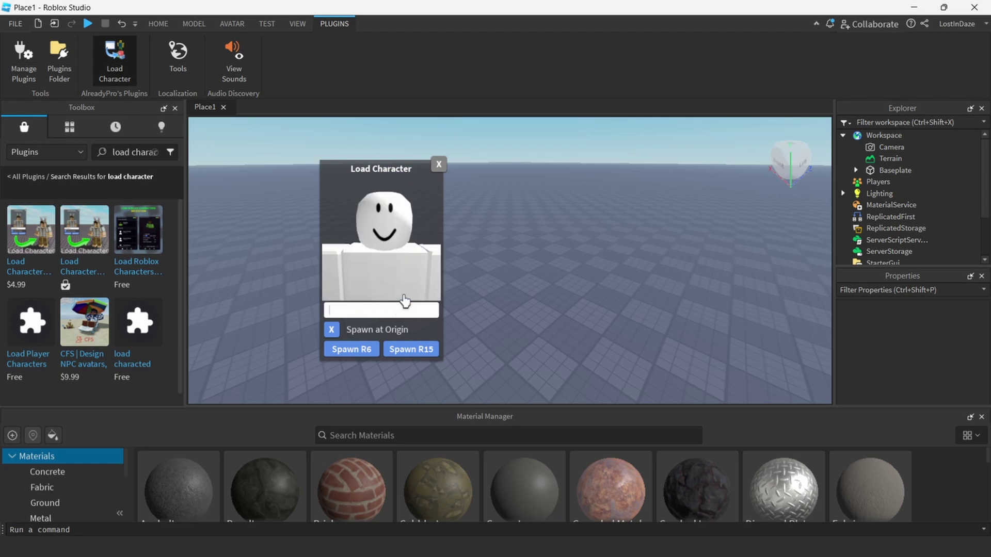
{"action": "type", "text": "Los"}
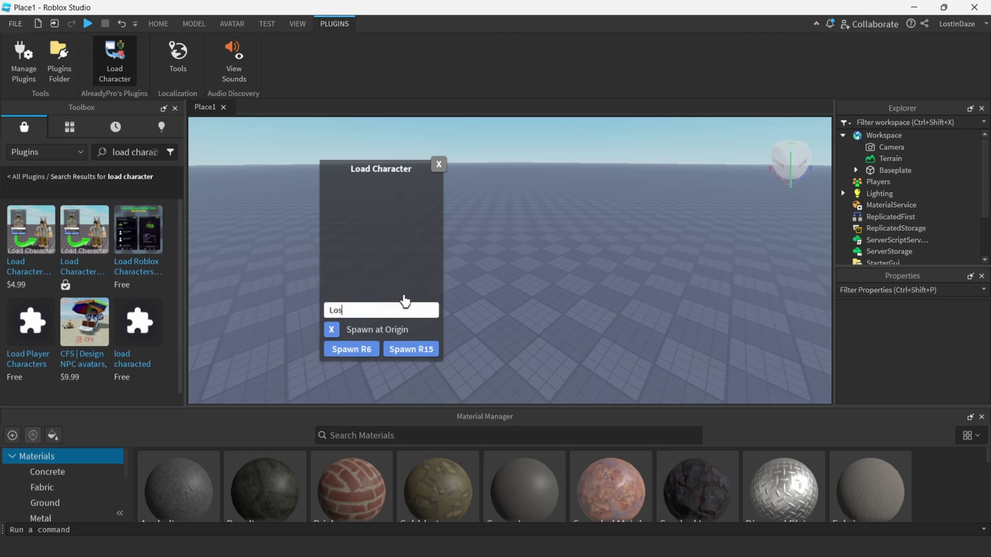
{"action": "type", "text": "tIn"}
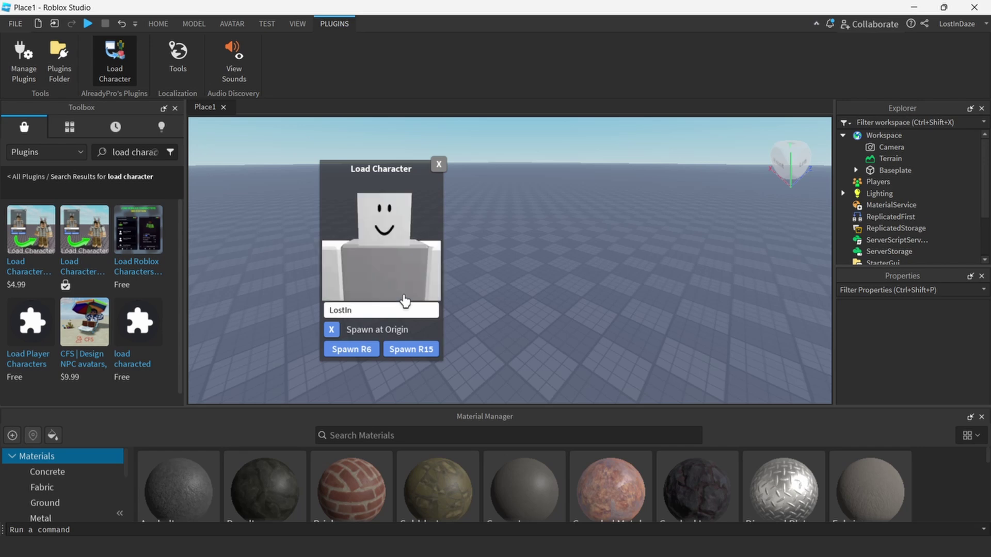
{"action": "type", "text": "Daze"}
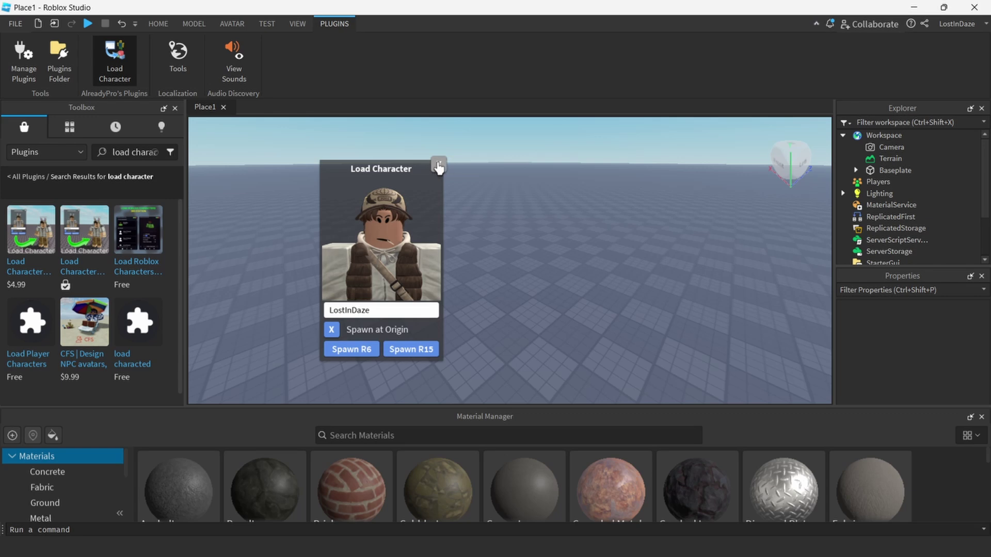
Spawn the avatar as an R6 character at the origin and delete the duplicate copy
{"action": "left_click", "coordinate": [361, 355]}
{"action": "left_click", "coordinate": [374, 349]}
{"action": "left_click", "coordinate": [437, 165]}
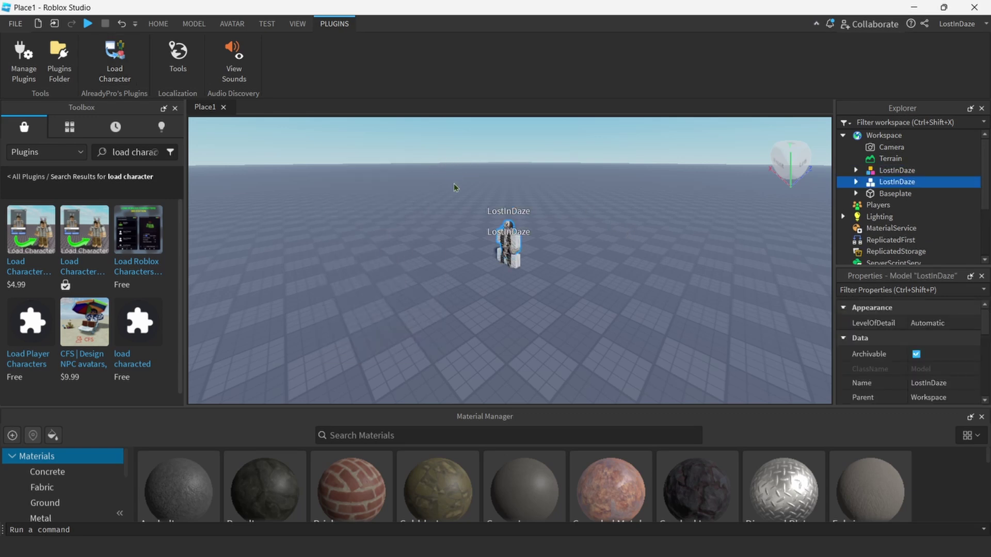
{"action": "key", "text": "Delete"}
Set the avatar model's origin position to 0, 3, 0
{"action": "left_click_drag", "start_coordinate": [453, 178], "coordinate": [626, 314]}
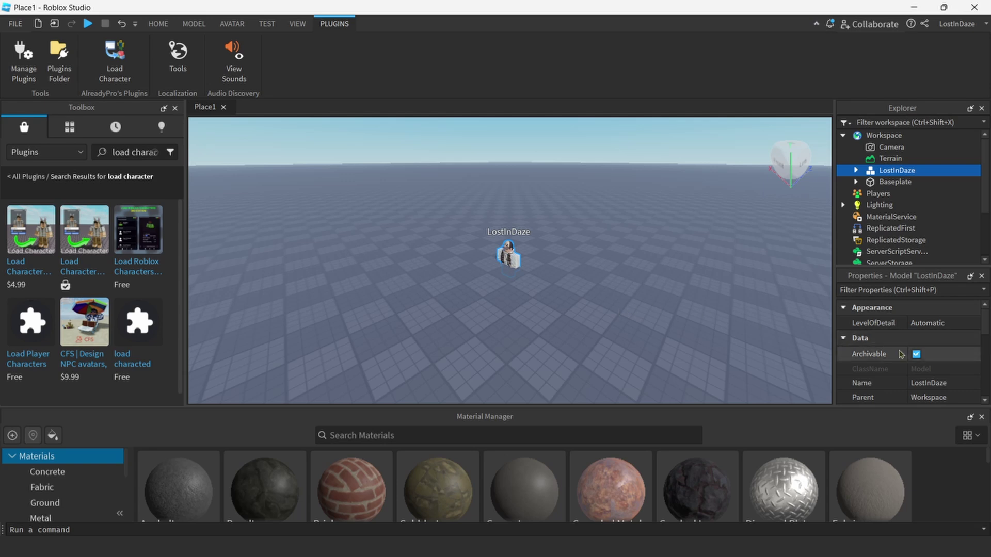
{"action": "scroll", "coordinate": [916, 351], "scroll_direction": "down", "scroll_amount": 5}
{"action": "scroll", "coordinate": [918, 332], "scroll_direction": "up", "scroll_amount": 3}
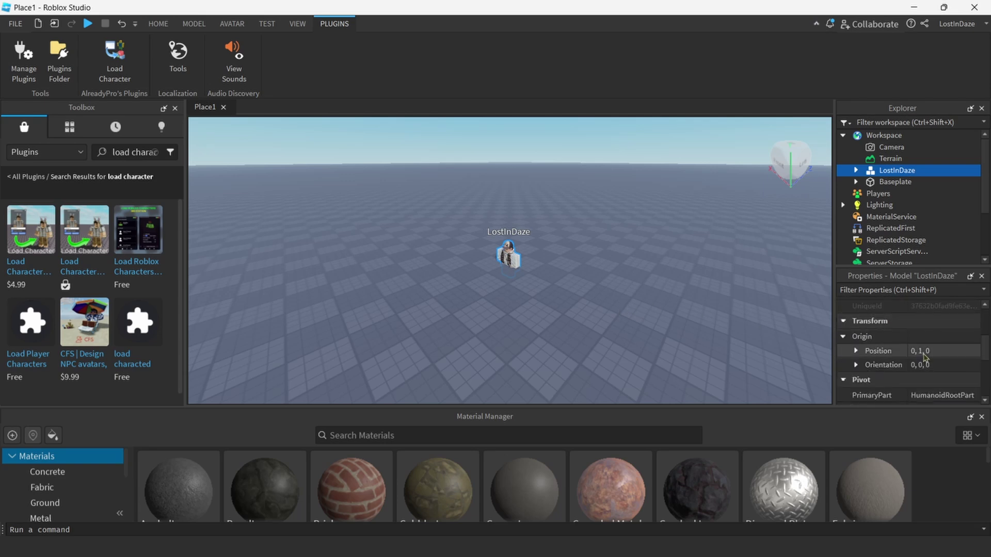
{"action": "left_click", "coordinate": [924, 353]}
{"action": "key", "text": "BackSpace"}
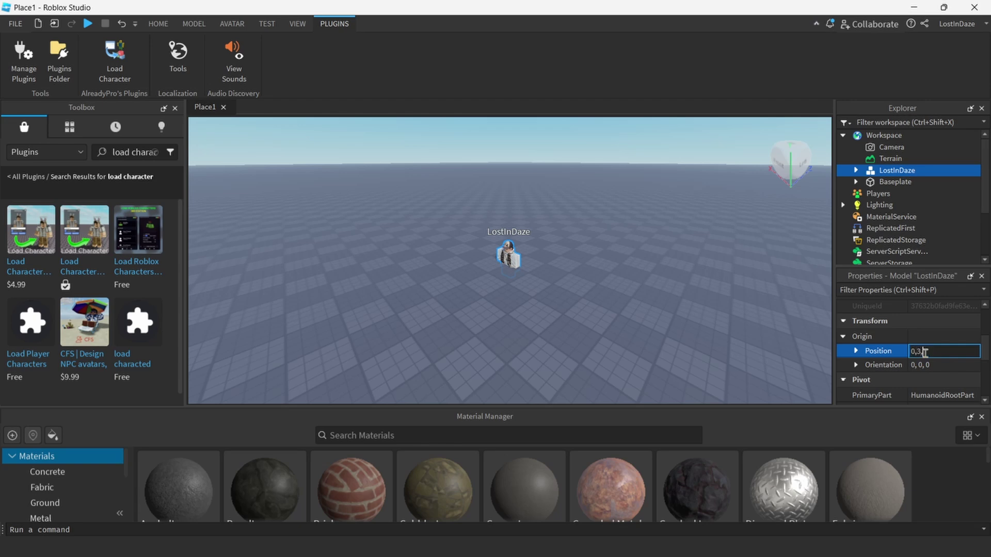
{"action": "type", "text": "0,3,0"}
{"action": "key", "text": "Return"}
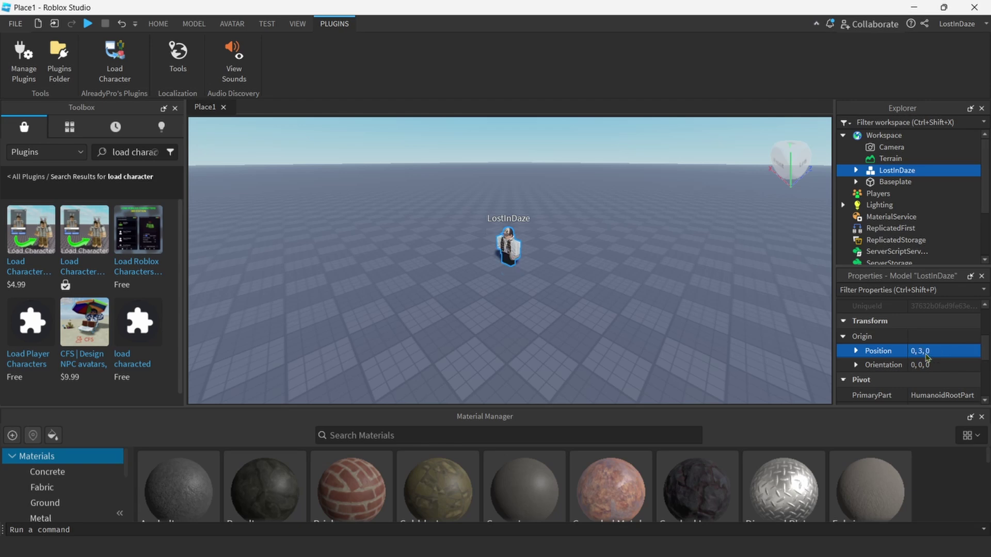
Examine the avatar from the front, along with the model's child objects and its export option
{"action": "left_click", "coordinate": [543, 252]}
{"action": "scroll", "coordinate": [531, 247], "scroll_direction": "up", "scroll_amount": 5}
{"action": "mouse_move", "coordinate": [532, 247]}
{"action": "middle_mouse_down"}
{"action": "mouse_move", "coordinate": [531, 256]}
{"action": "mouse_move", "coordinate": [533, 248]}
{"action": "middle_mouse_up"}
{"action": "right_click_drag", "start_coordinate": [561, 222], "coordinate": [562, 222]}
{"action": "middle_click_drag", "start_coordinate": [463, 225], "coordinate": [485, 223]}
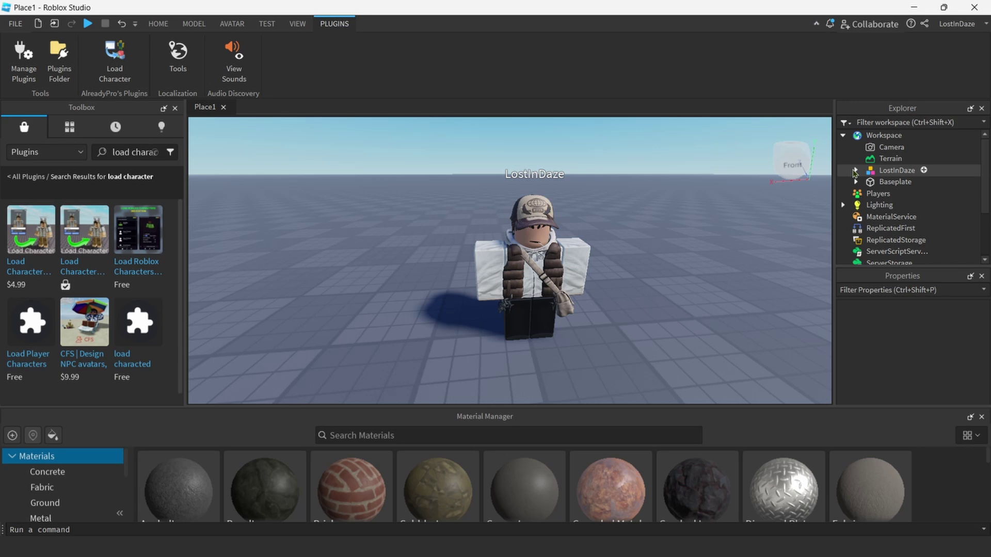
{"action": "left_click", "coordinate": [856, 171]}
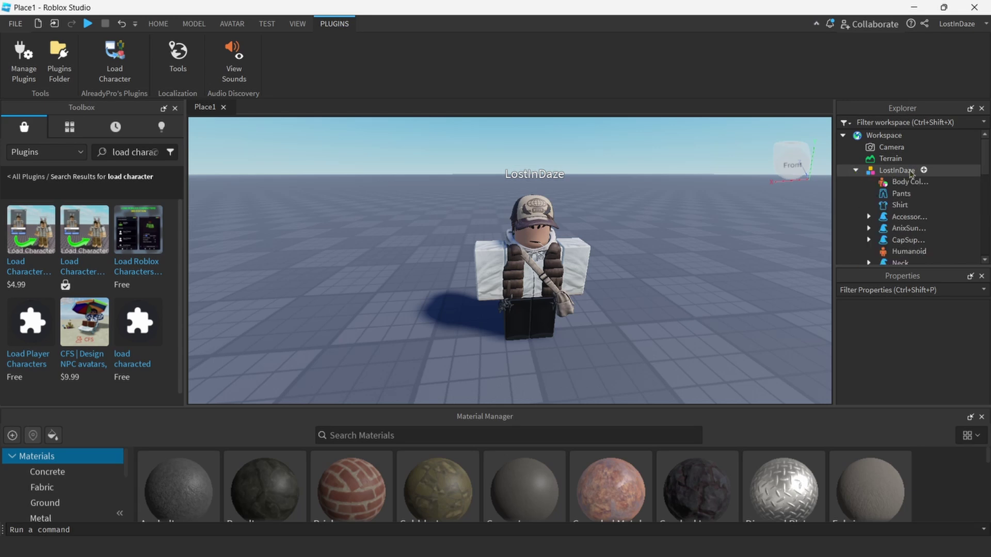
{"action": "left_click", "coordinate": [949, 172]}
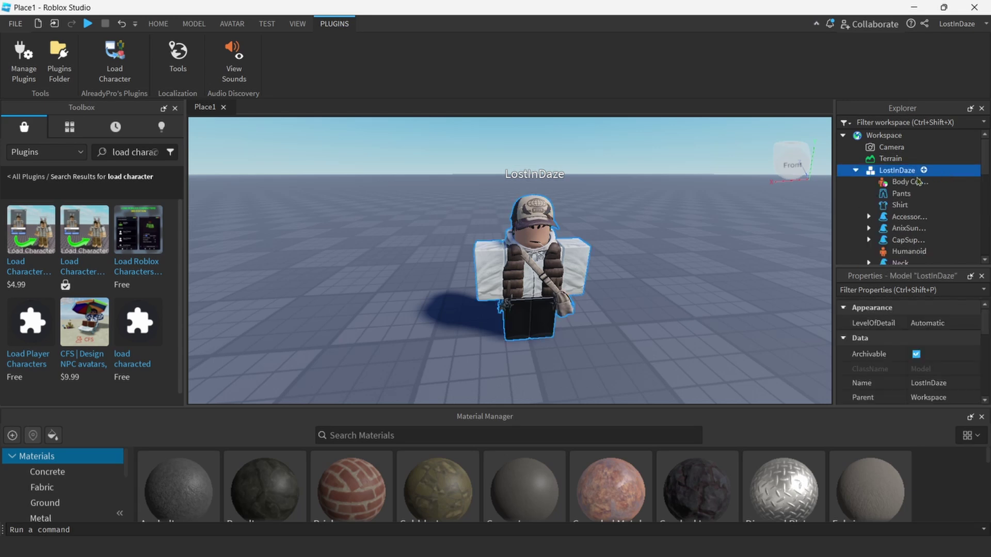
{"action": "mouse_move", "coordinate": [737, 184]}
{"action": "middle_mouse_down"}
{"action": "mouse_move", "coordinate": [723, 182]}
{"action": "mouse_move", "coordinate": [759, 188]}
{"action": "mouse_move", "coordinate": [735, 181]}
{"action": "middle_mouse_up"}
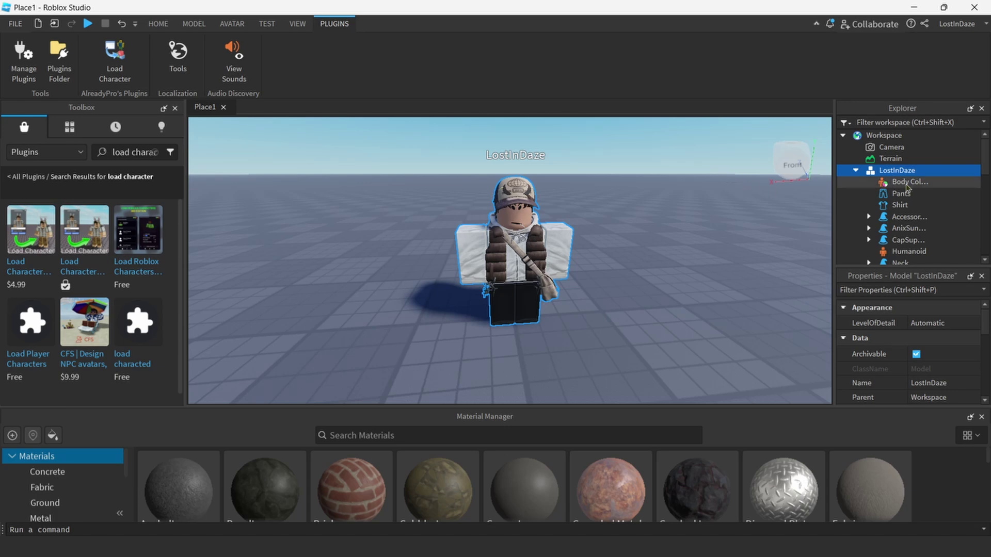
{"action": "right_click", "coordinate": [954, 175]}
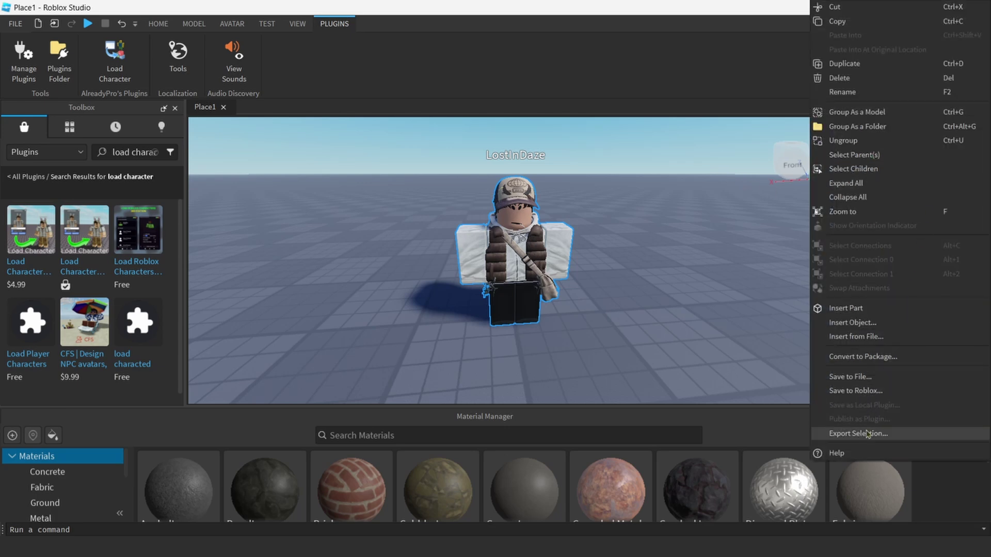
{"action": "left_click", "coordinate": [706, 301]}
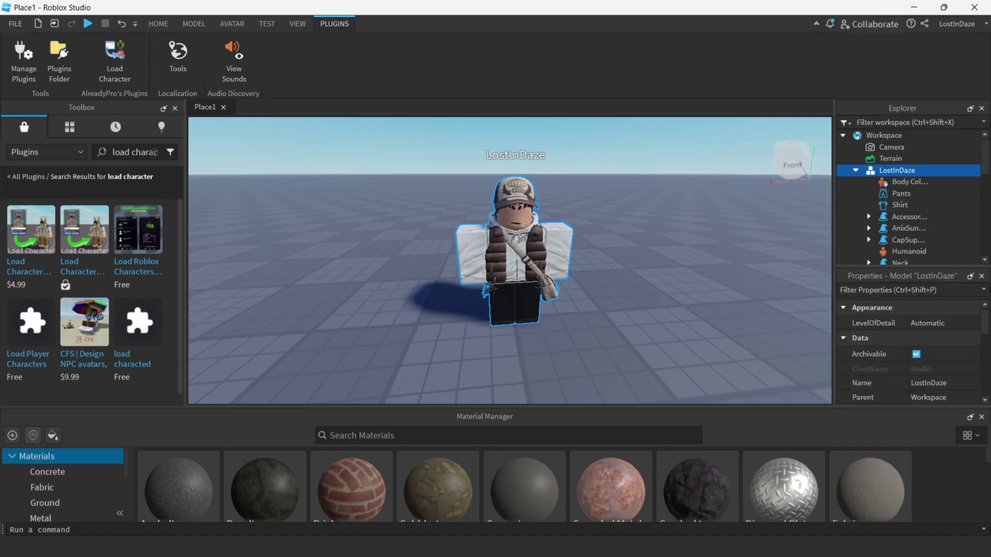
Select every accessory in the avatar model, from Accessory (Back) through mullet but without Humanoid, and view the selection's export option
{"action": "left_click_drag", "start_coordinate": [986, 169], "coordinate": [986, 187]}
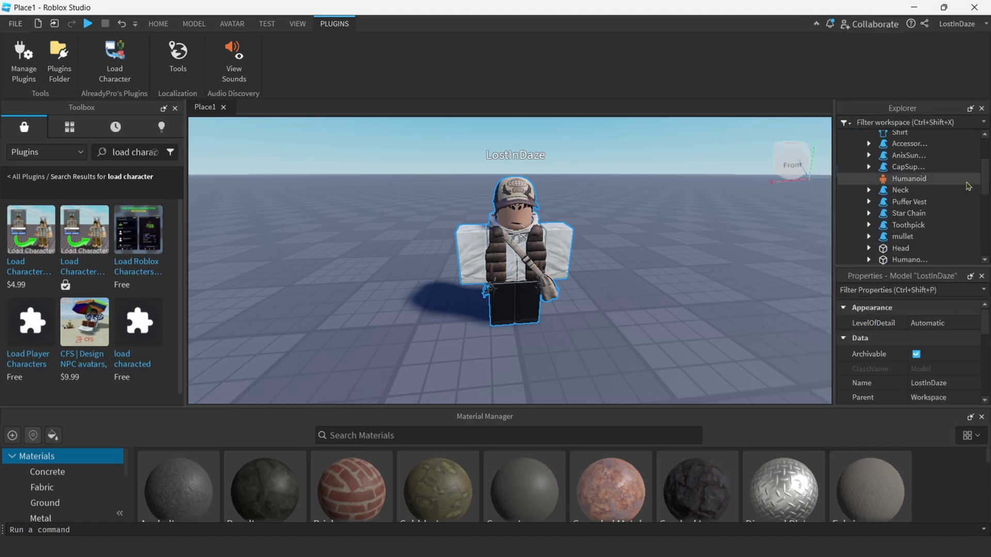
{"action": "left_click", "coordinate": [907, 147]}
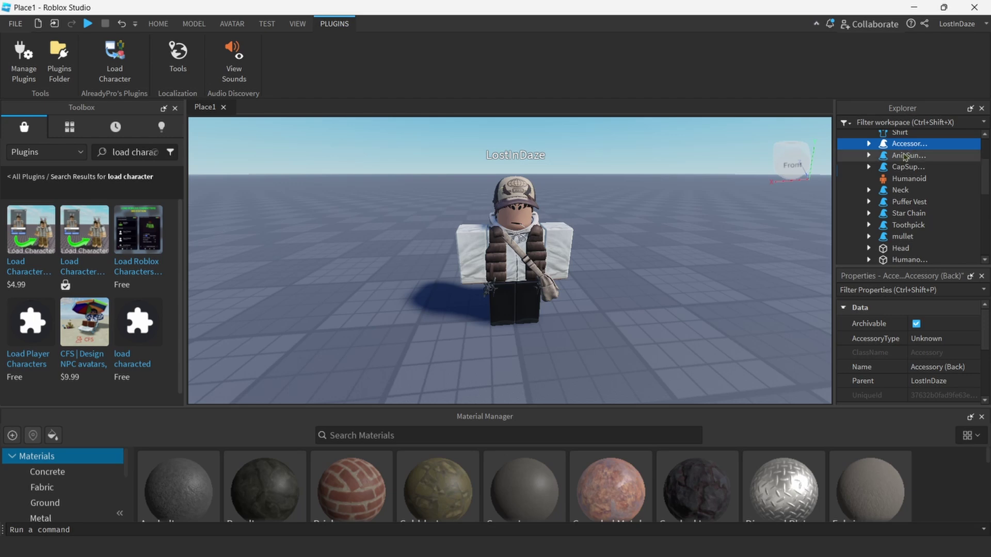
{"action": "left_click", "coordinate": [906, 155], "text": "ctrl"}
{"action": "left_click", "coordinate": [907, 167], "text": "ctrl"}
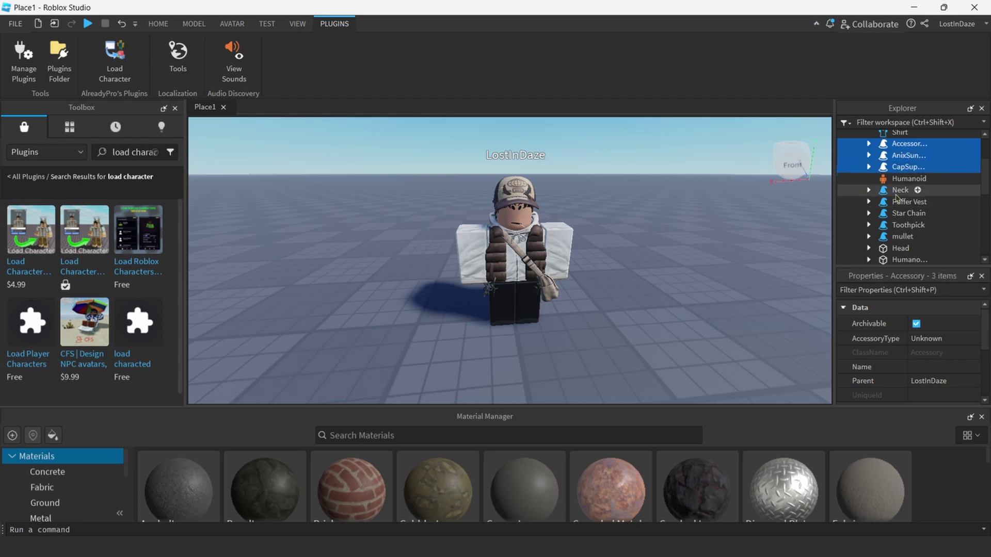
{"action": "left_click", "coordinate": [901, 190], "text": "ctrl"}
{"action": "left_click", "coordinate": [897, 202], "text": "ctrl"}
{"action": "left_click", "coordinate": [895, 213], "text": "ctrl"}
{"action": "left_click", "coordinate": [896, 237], "text": "ctrl"}
{"action": "left_click", "coordinate": [890, 225], "text": "ctrl"}
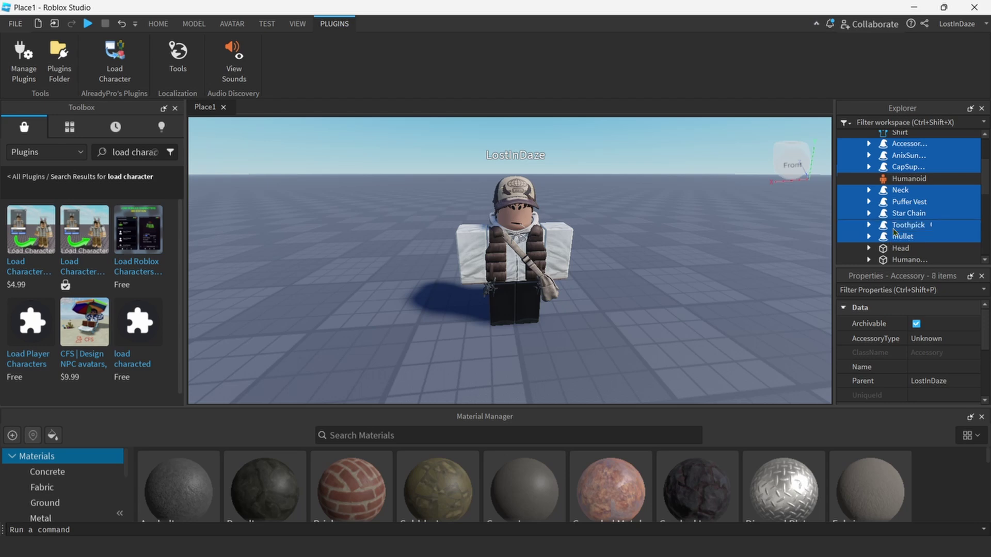
{"action": "right_click", "coordinate": [940, 195]}
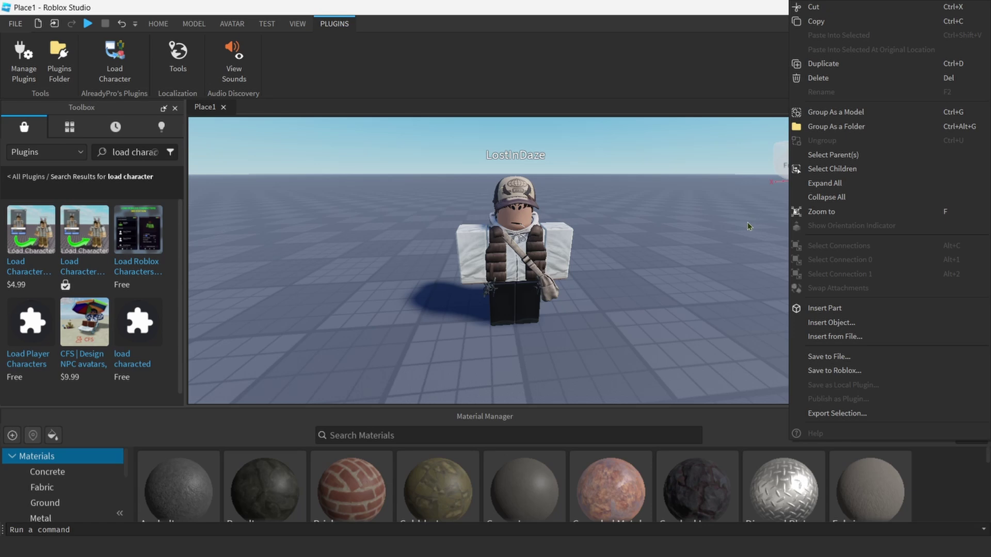
{"action": "left_click", "coordinate": [689, 224]}
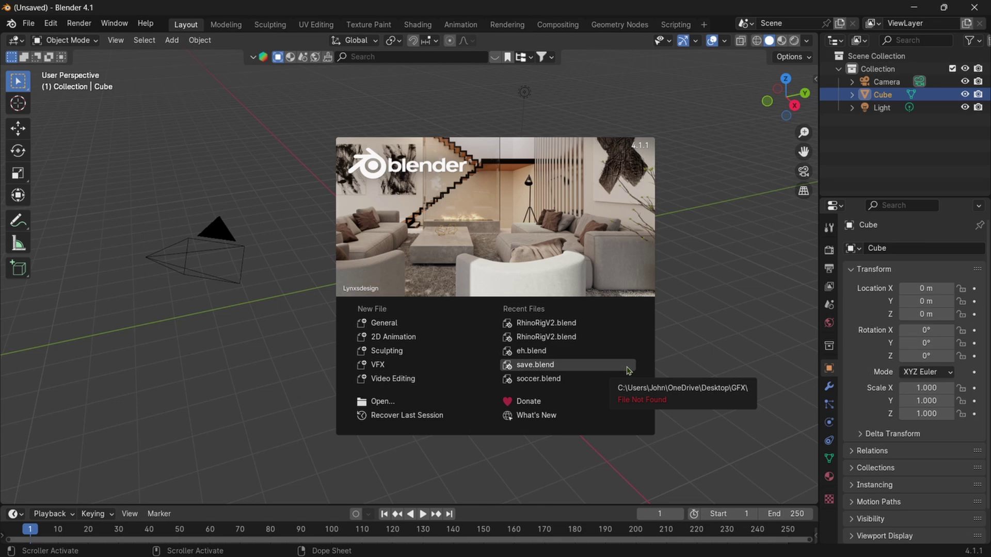
Switch to Blender, dismiss the splash screen and delete the default cube
{"action": "left_click_drag", "start_coordinate": [327, 206], "coordinate": [444, 272]}
{"action": "key", "text": "Delete"}
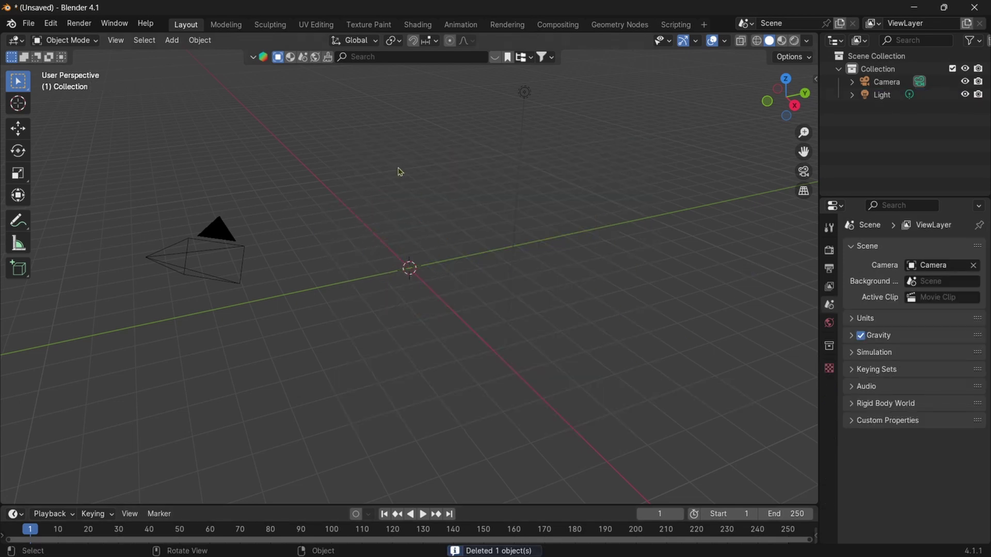
Open the add-on preferences and limit the list to enabled add-ons only
{"action": "left_click", "coordinate": [46, 26]}
{"action": "left_click", "coordinate": [80, 189]}
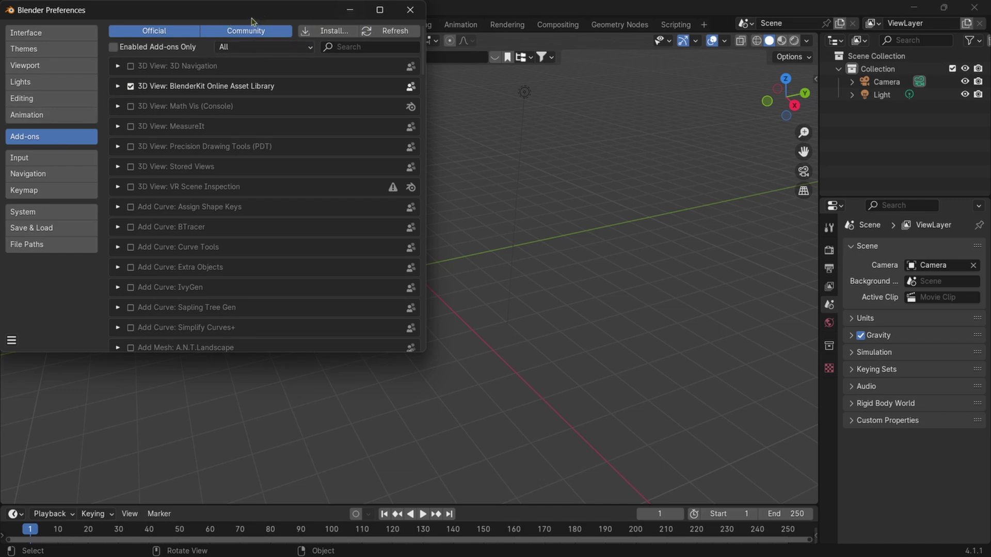
{"action": "left_click", "coordinate": [114, 50]}
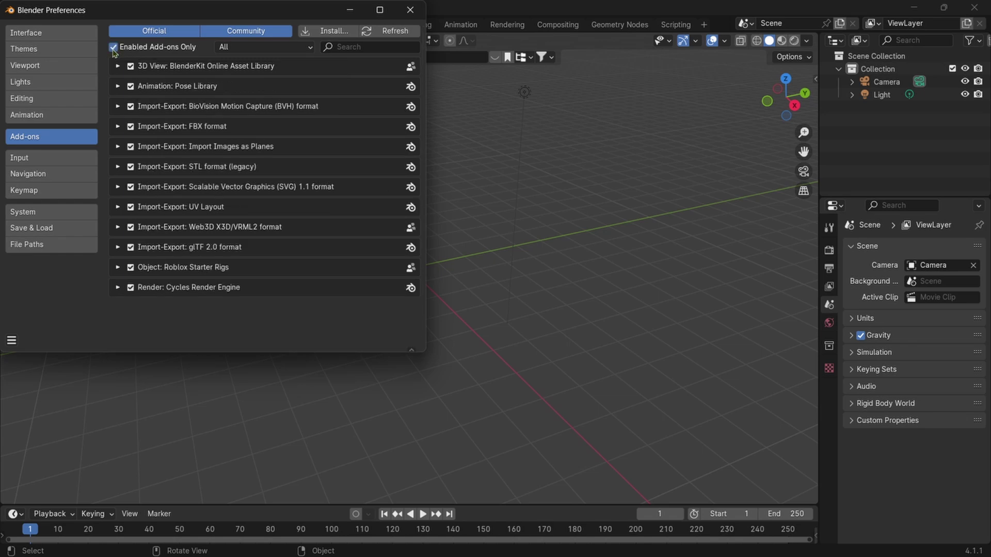
Narrow the enabled add-ons list to community add-ons only and close the preferences
{"action": "left_click", "coordinate": [240, 32]}
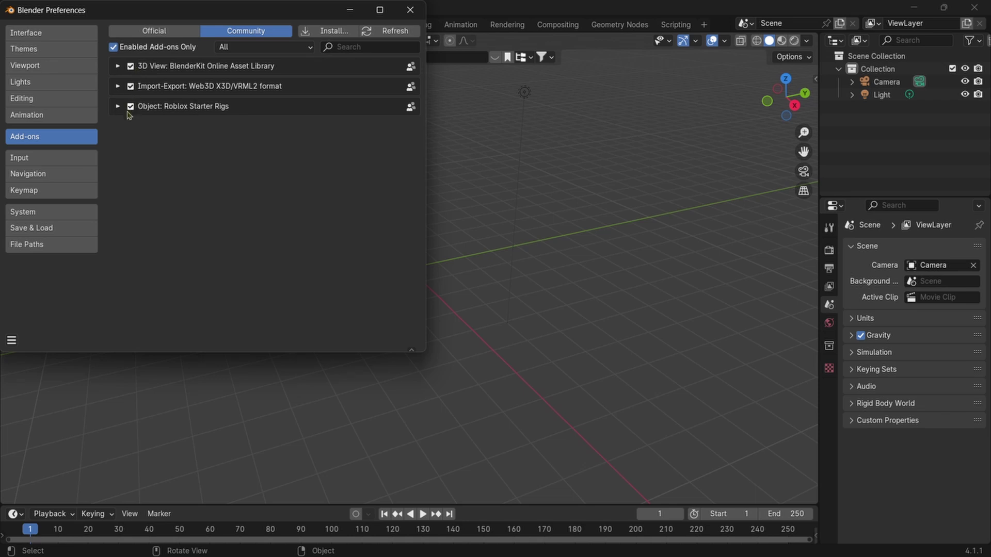
{"action": "left_click", "coordinate": [410, 10]}
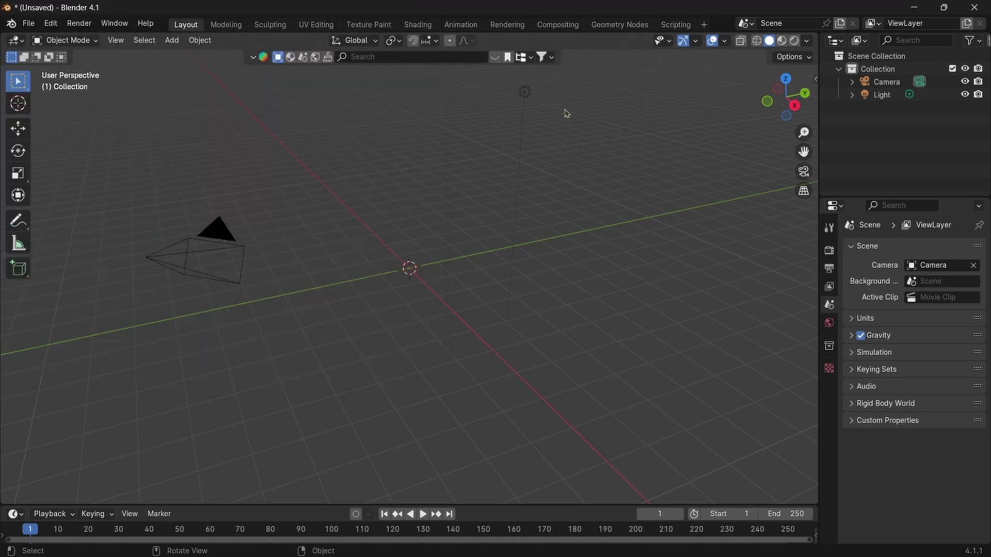
Add the Starter Blocky Rig to the scene with the Starter Rigs add-on and view it from the front
{"action": "left_click", "coordinate": [817, 82]}
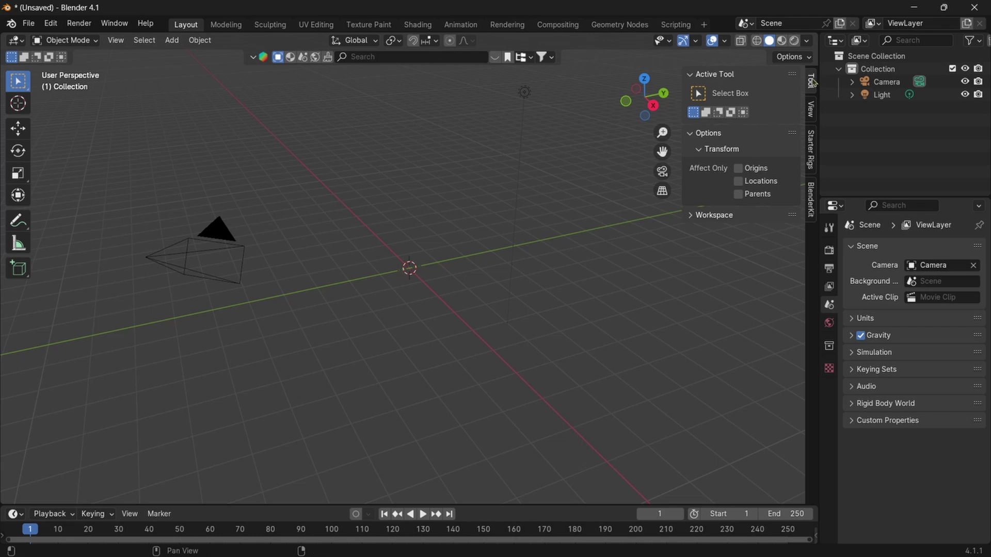
{"action": "left_click", "coordinate": [810, 146]}
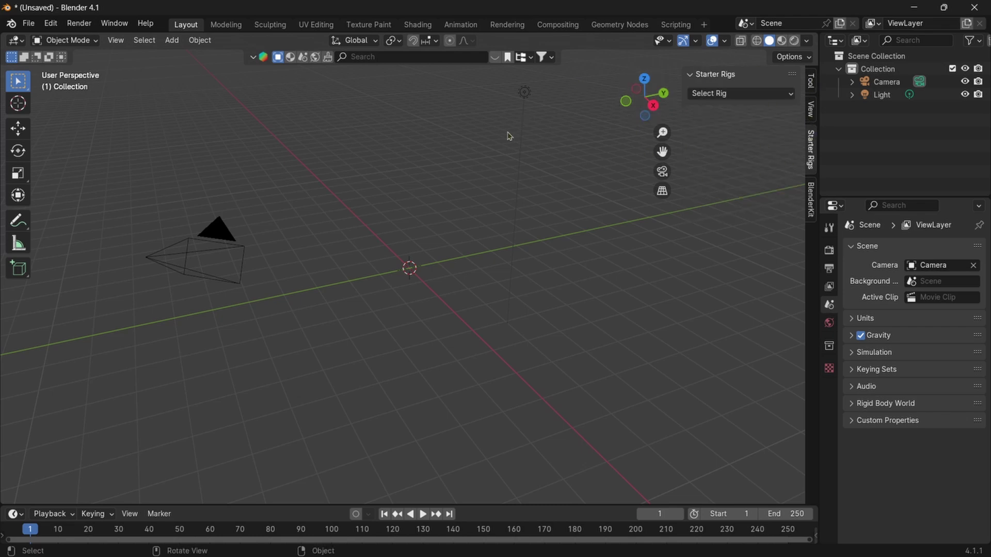
{"action": "middle_click_drag", "start_coordinate": [509, 133], "coordinate": [453, 135]}
{"action": "left_click", "coordinate": [715, 94]}
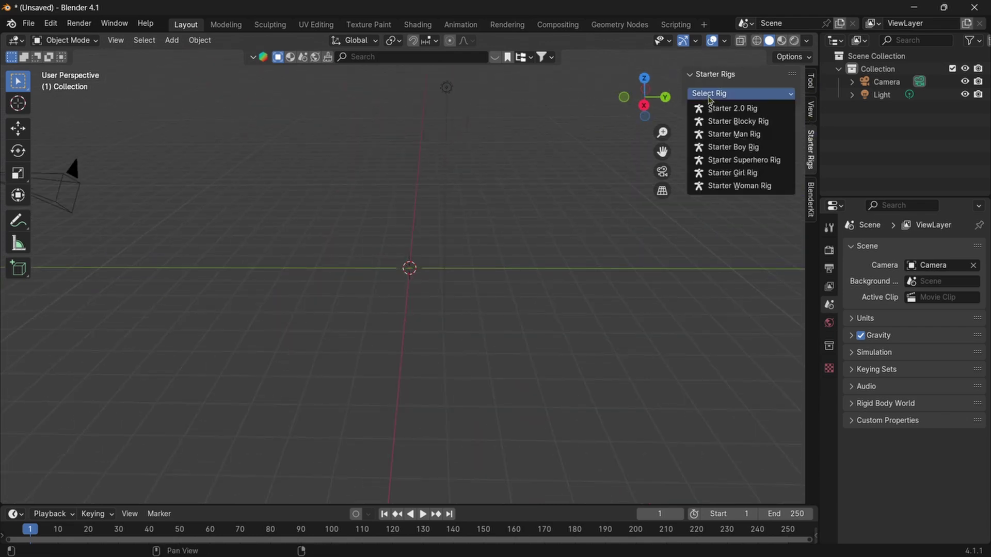
{"action": "left_click", "coordinate": [715, 122]}
{"action": "middle_click_drag", "start_coordinate": [531, 177], "coordinate": [521, 122]}
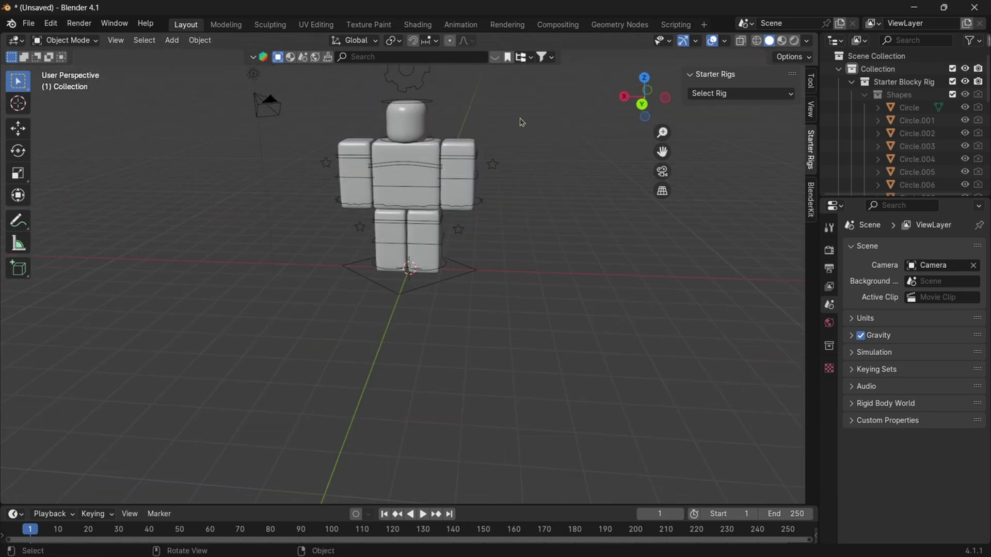
Display the viewport in Material Preview shading and inspect the rig from several angles
{"action": "left_click", "coordinate": [783, 42]}
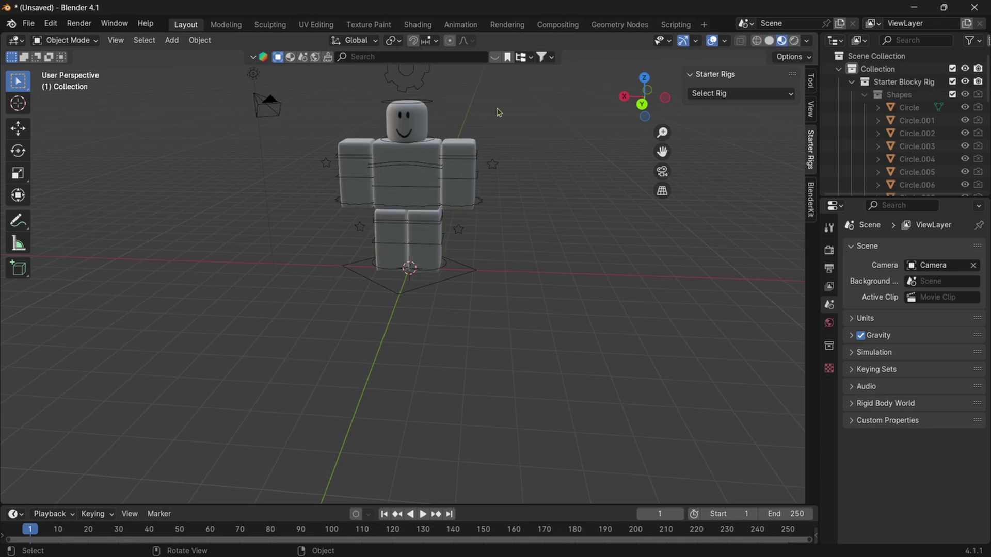
{"action": "middle_click_drag", "start_coordinate": [333, 103], "coordinate": [454, 104]}
{"action": "middle_click_drag", "start_coordinate": [608, 111], "coordinate": [325, 107]}
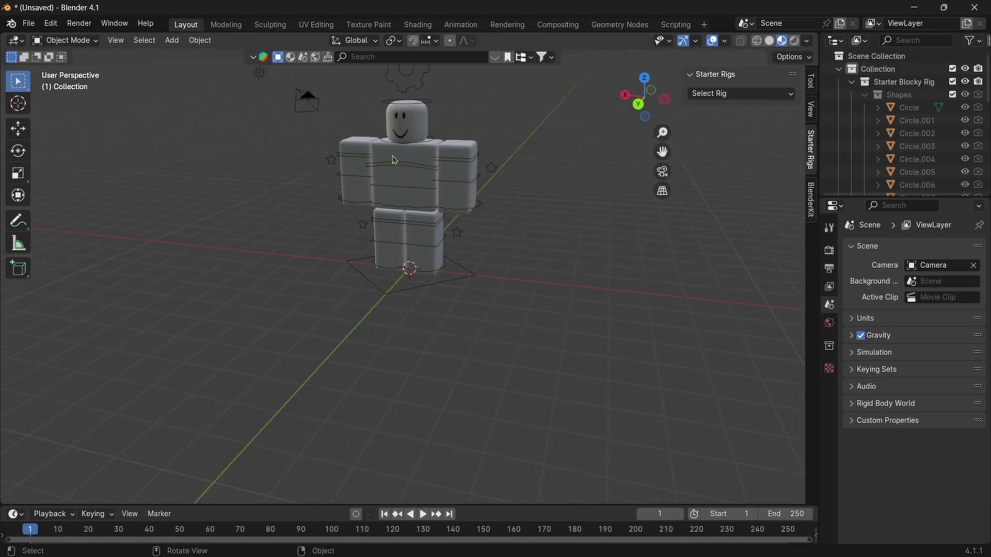
Select the rig's torso and show its Starter Blocky Rig material nodes in the Shading workspace
{"action": "left_click", "coordinate": [394, 160]}
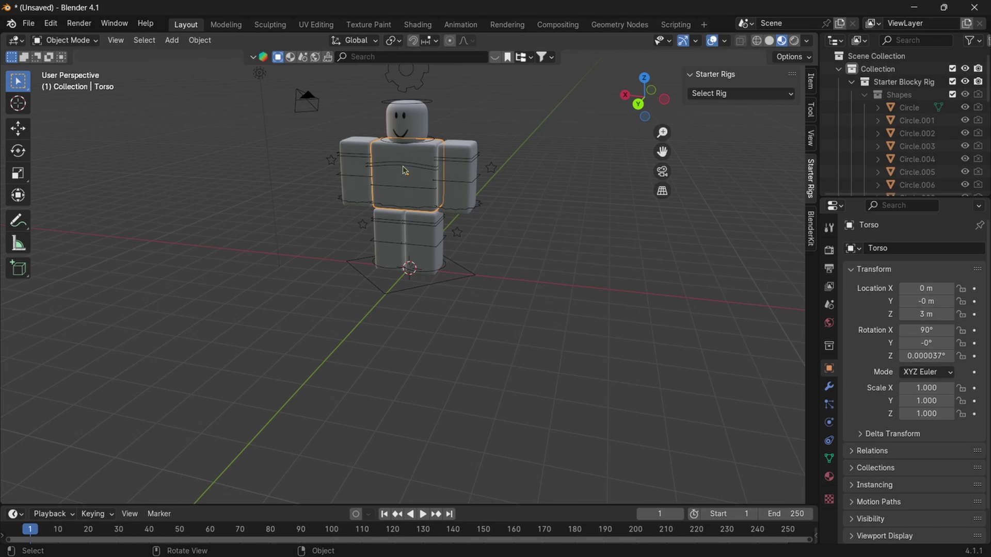
{"action": "left_click", "coordinate": [397, 165]}
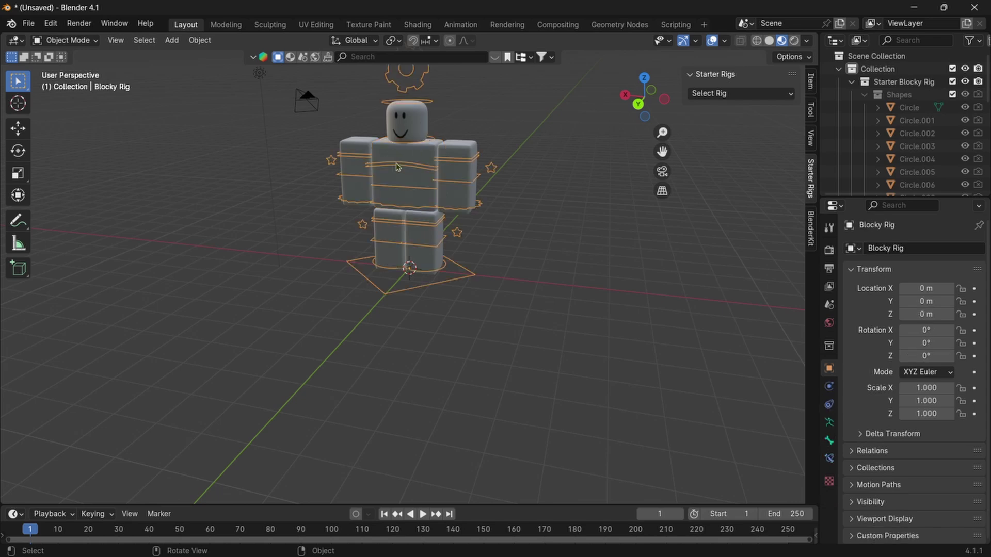
{"action": "left_click", "coordinate": [397, 159]}
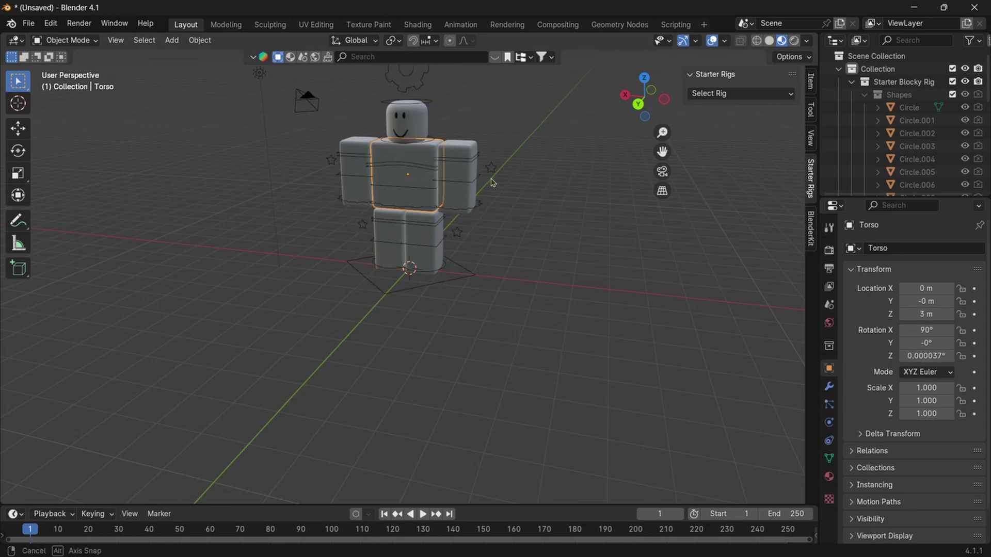
{"action": "middle_click_drag", "start_coordinate": [430, 168], "coordinate": [461, 139]}
{"action": "left_click", "coordinate": [418, 26]}
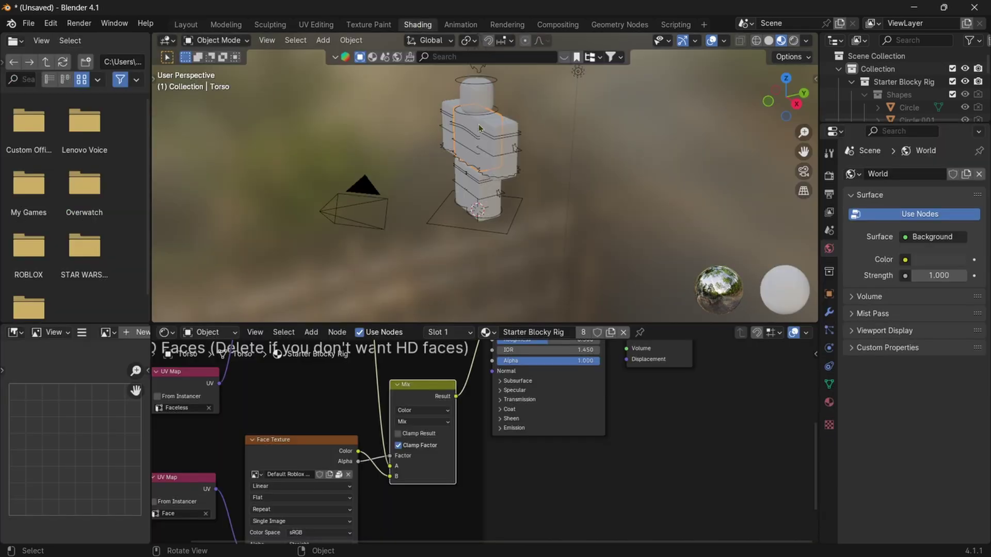
{"action": "middle_click_drag", "start_coordinate": [254, 168], "coordinate": [343, 184]}
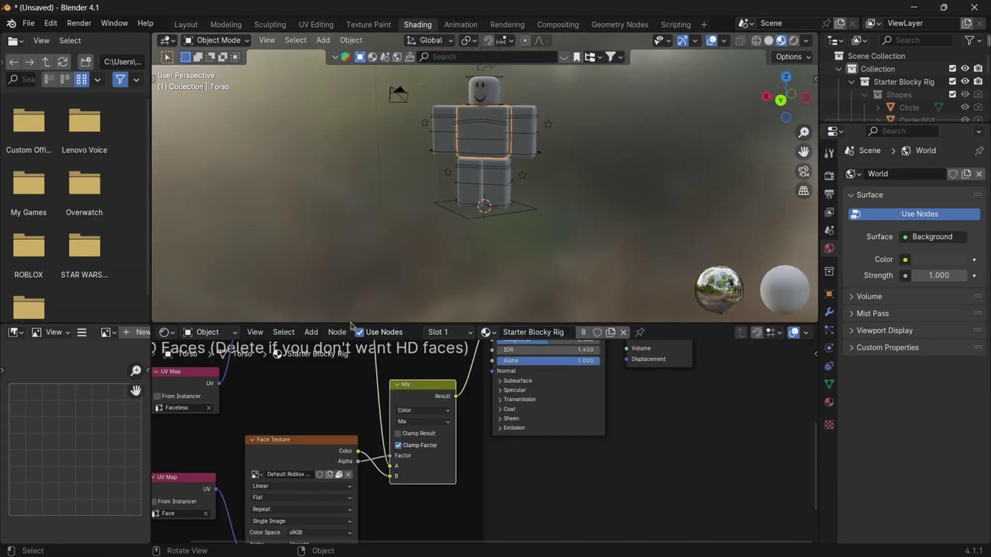
{"action": "middle_click_drag", "start_coordinate": [311, 390], "coordinate": [352, 448]}
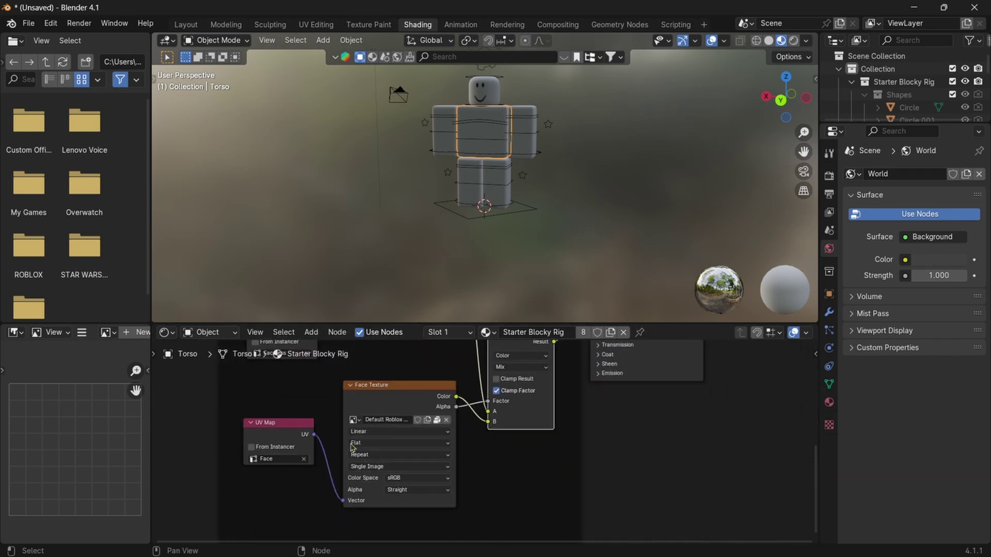
Replace the image in the Main Texture node with Handle5_diff.png, found through the GFX folder
{"action": "middle_click_drag", "start_coordinate": [475, 379], "coordinate": [529, 393]}
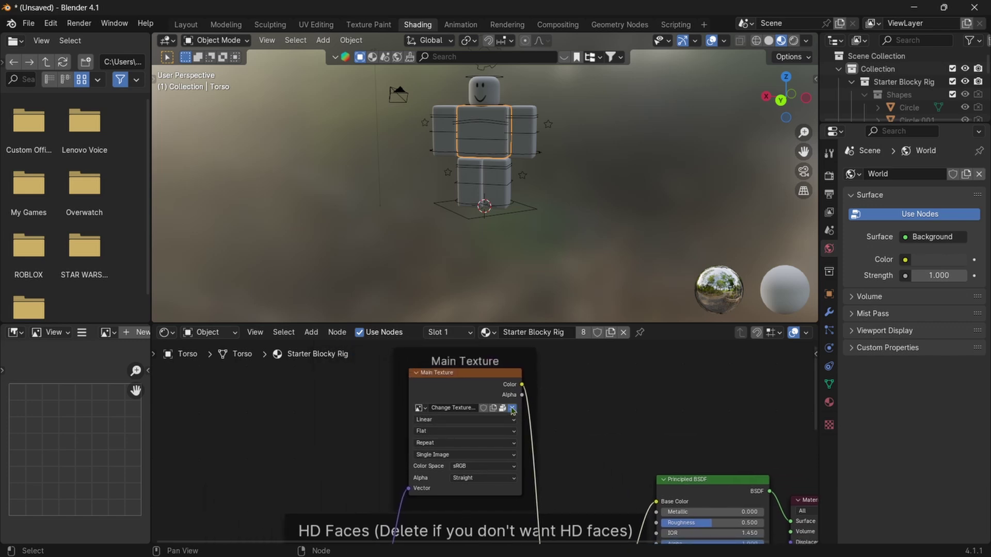
{"action": "left_click", "coordinate": [513, 409]}
{"action": "left_click", "coordinate": [503, 408]}
{"action": "left_click", "coordinate": [198, 177]}
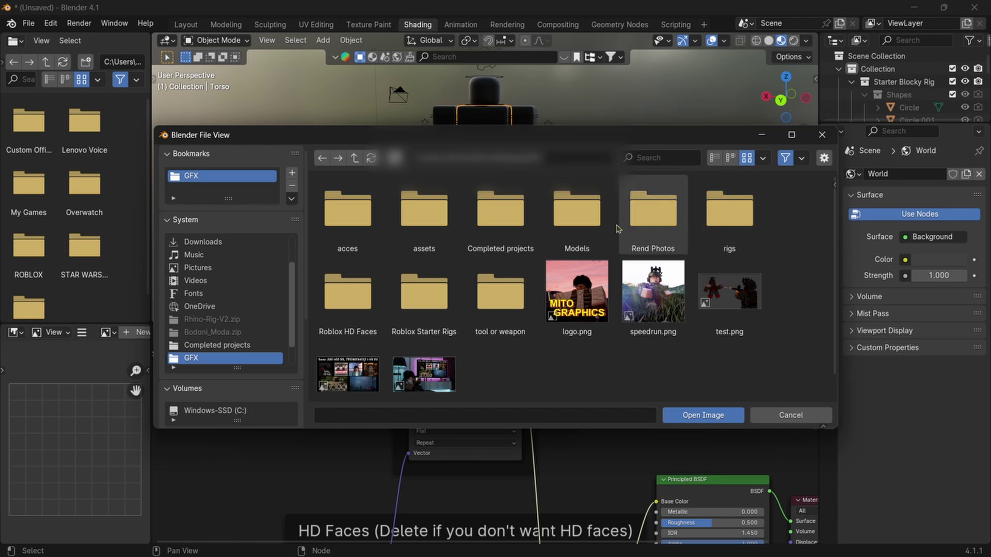
{"action": "double_click", "coordinate": [723, 220]}
{"action": "double_click", "coordinate": [353, 210]}
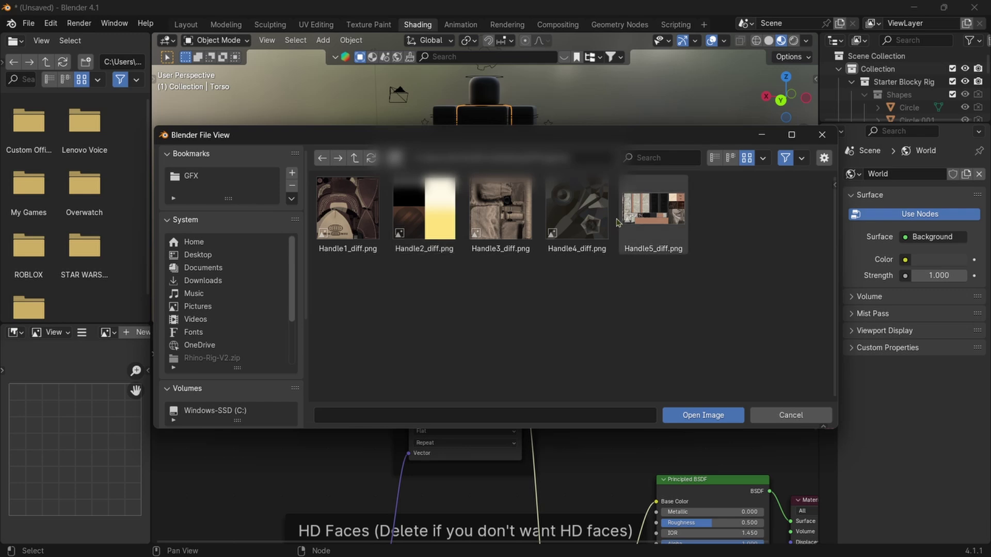
{"action": "left_click", "coordinate": [653, 209]}
{"action": "left_click", "coordinate": [702, 413]}
{"action": "middle_click_drag", "start_coordinate": [549, 251], "coordinate": [599, 258]}
Clear the Face Texture node's image and browse to the Roblox HD Faces folder in GFX for a replacement
{"action": "middle_click_drag", "start_coordinate": [543, 432], "coordinate": [519, 413]}
{"action": "left_click", "coordinate": [487, 438]}
{"action": "left_click", "coordinate": [480, 437]}
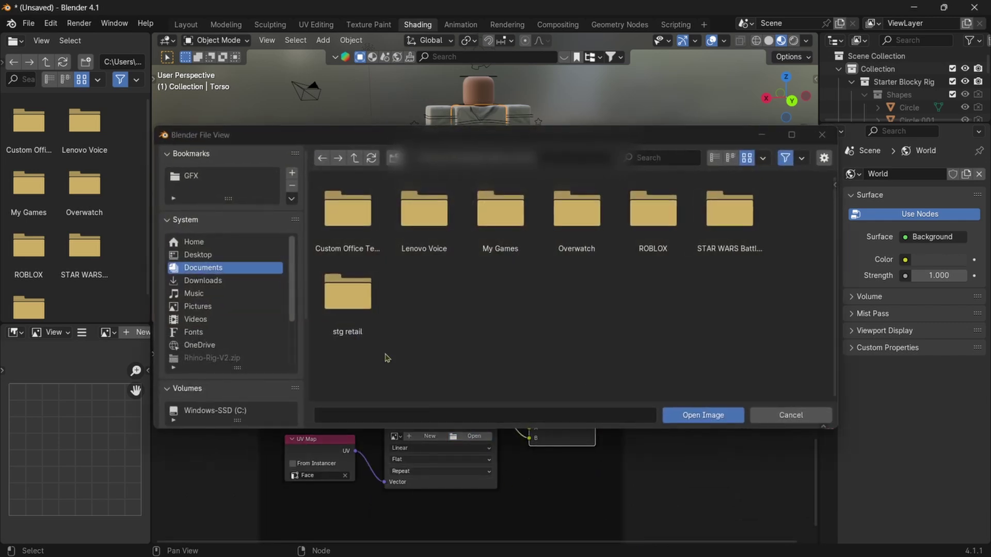
{"action": "double_click", "coordinate": [336, 206]}
{"action": "left_click", "coordinate": [260, 182]}
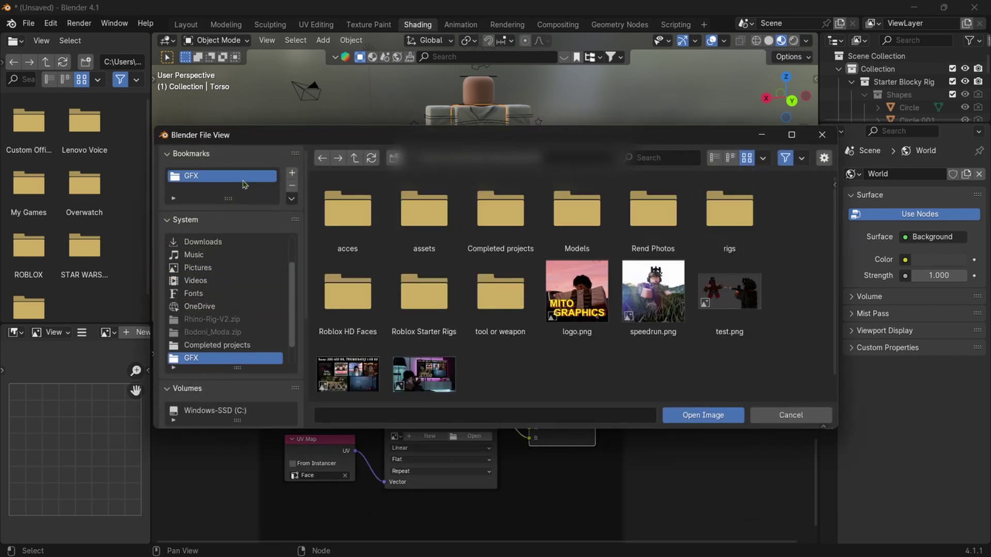
{"action": "double_click", "coordinate": [342, 304]}
Load Concerned.png as the Face Texture image and check the face on the rig
{"action": "scroll", "coordinate": [557, 310], "scroll_direction": "down", "scroll_amount": 10}
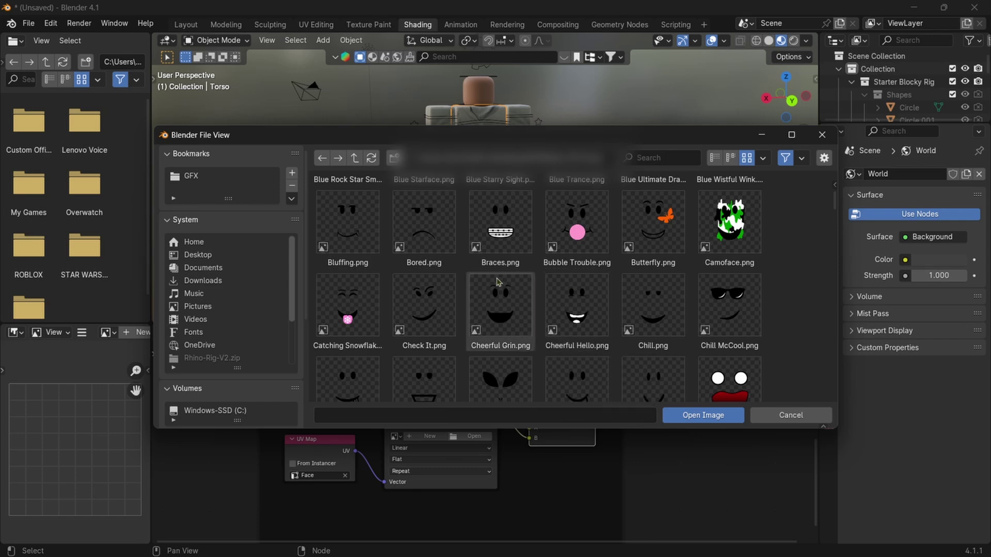
{"action": "scroll", "coordinate": [456, 261], "scroll_direction": "down", "scroll_amount": 5}
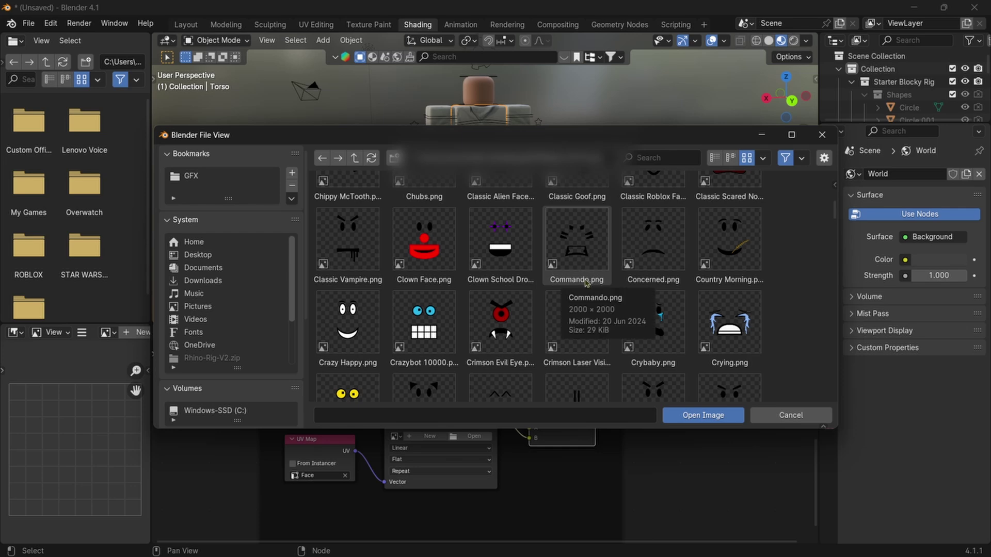
{"action": "scroll", "coordinate": [586, 284], "scroll_direction": "down", "scroll_amount": 2}
{"action": "scroll", "coordinate": [586, 285], "scroll_direction": "up", "scroll_amount": 1}
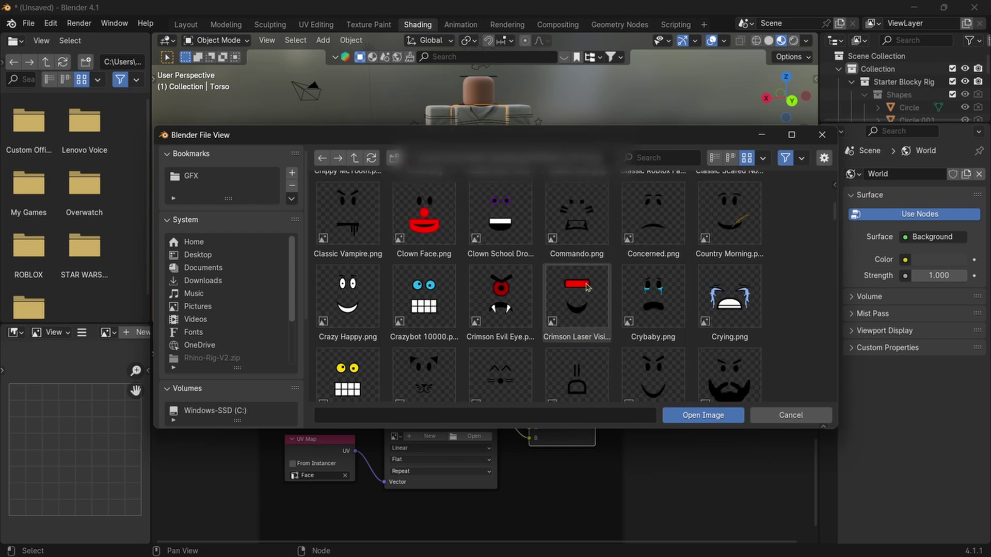
{"action": "left_click", "coordinate": [666, 228]}
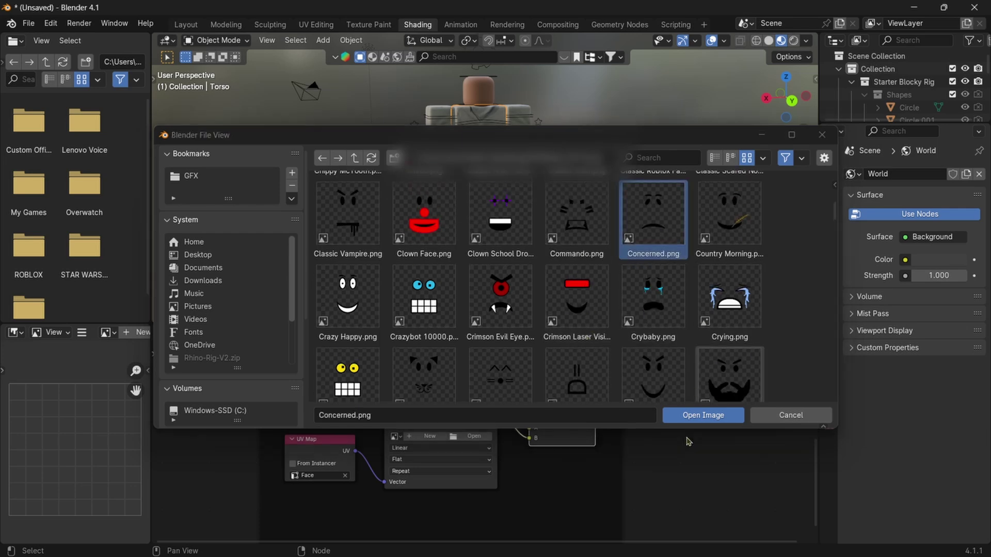
{"action": "left_click", "coordinate": [682, 416]}
{"action": "middle_click_drag", "start_coordinate": [454, 168], "coordinate": [558, 165]}
{"action": "middle_click_drag", "start_coordinate": [629, 153], "coordinate": [560, 142]}
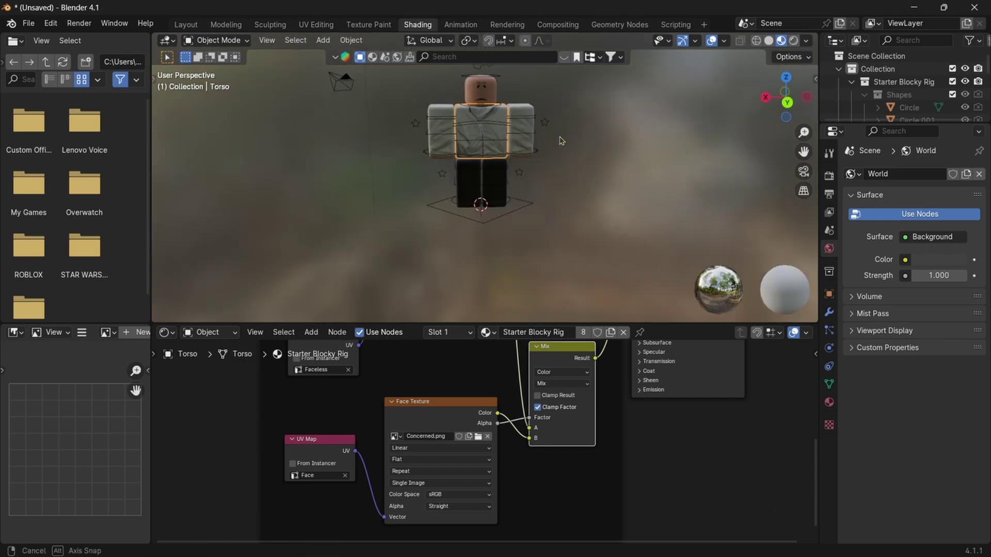
Return to the Layout workspace and import items.obj as a Wavefront model from the GFX\acces\me folder
{"action": "left_click", "coordinate": [185, 24]}
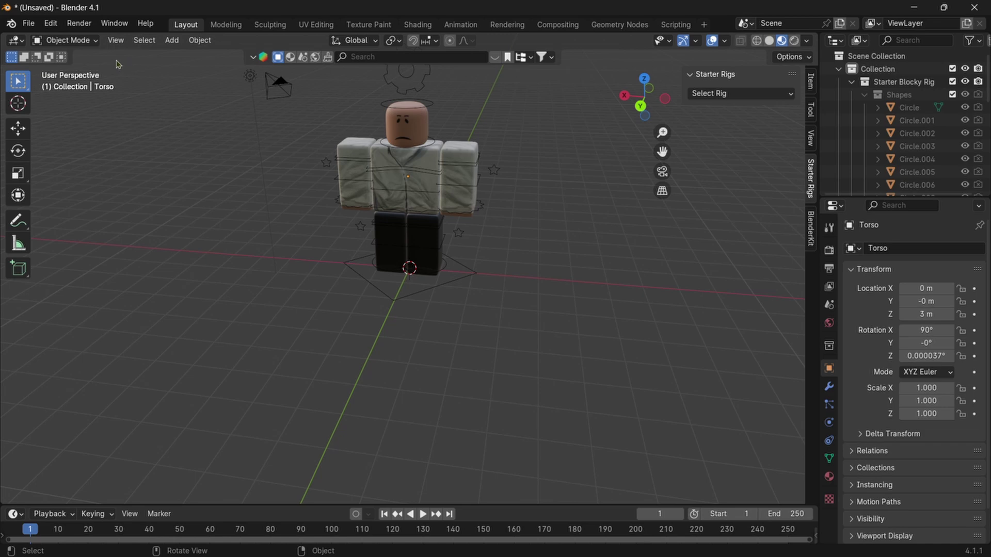
{"action": "left_click", "coordinate": [29, 23]}
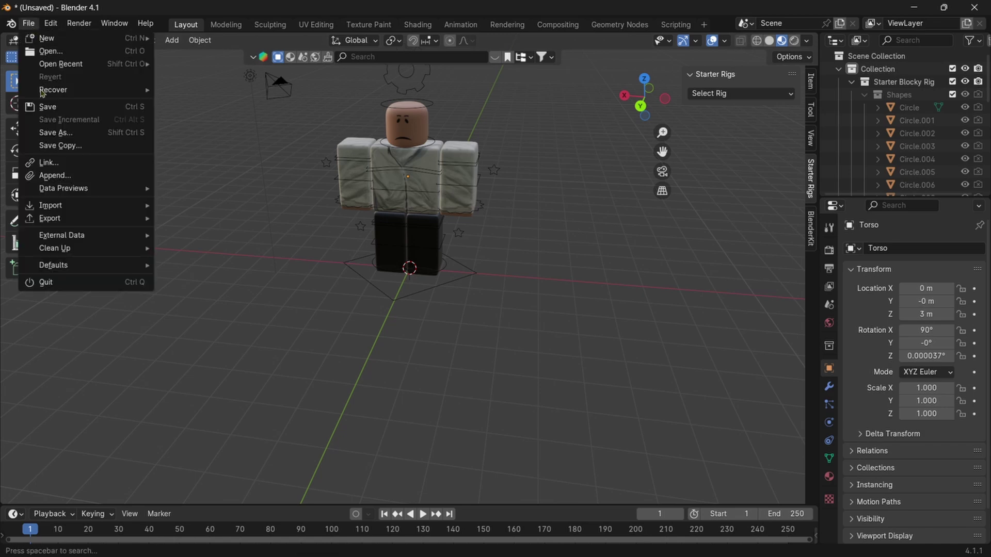
{"action": "mouse_move", "coordinate": [57, 206]}
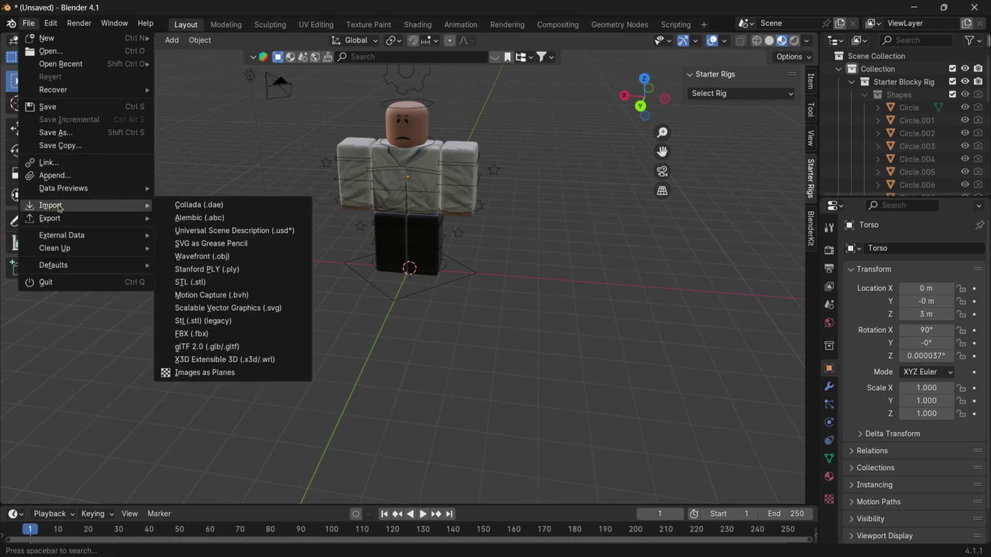
{"action": "left_click", "coordinate": [221, 257]}
{"action": "left_click", "coordinate": [209, 175]}
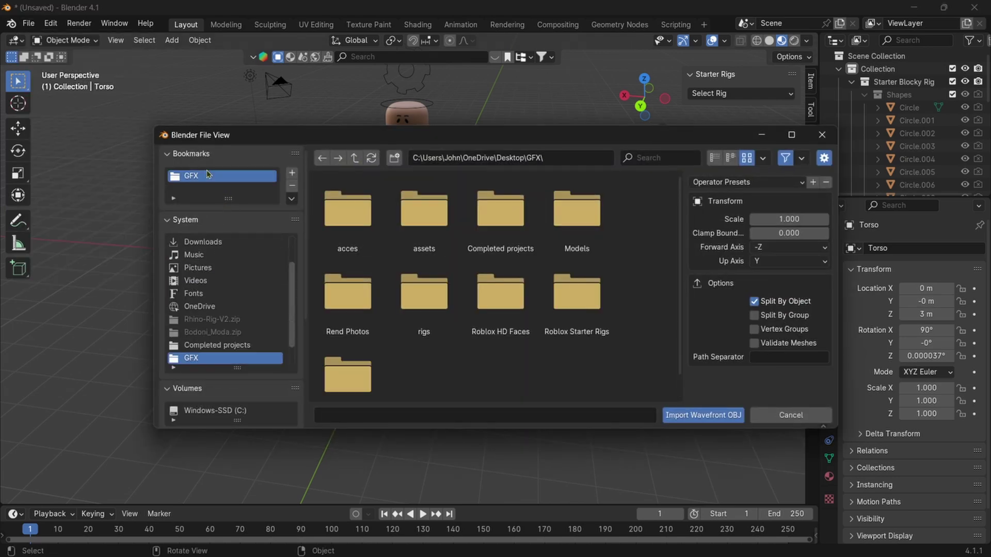
{"action": "double_click", "coordinate": [321, 215]}
{"action": "double_click", "coordinate": [322, 215]}
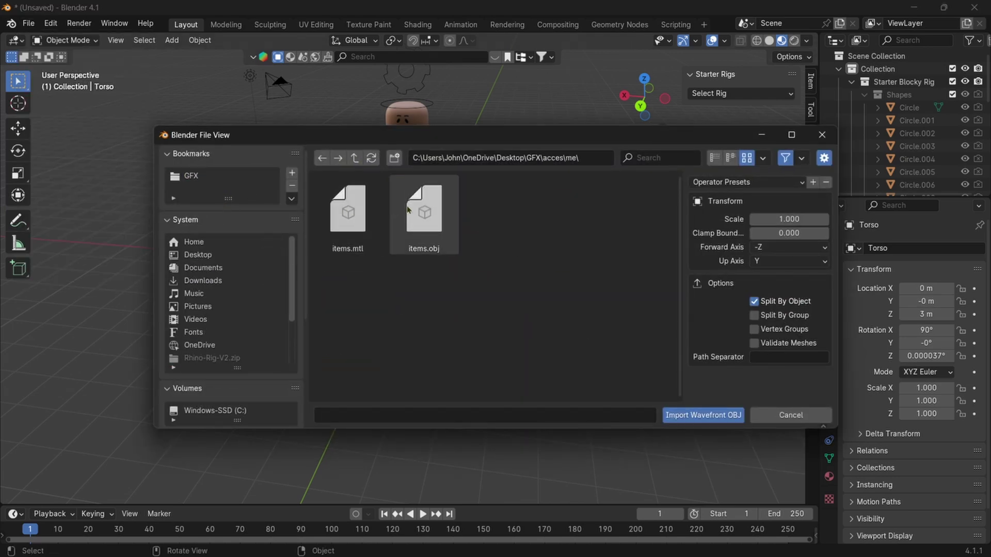
{"action": "left_click", "coordinate": [449, 220]}
{"action": "left_click", "coordinate": [708, 416]}
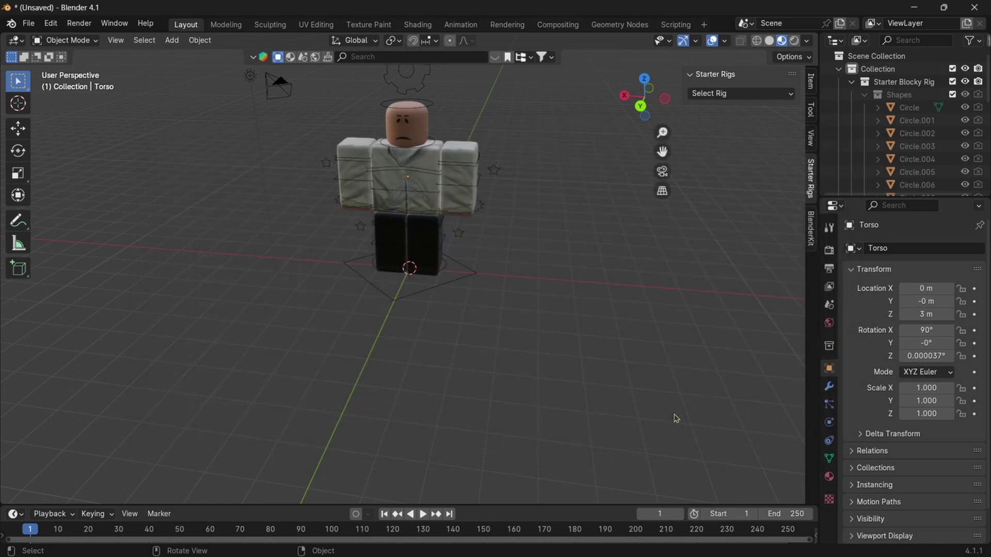
{"action": "middle_click_drag", "start_coordinate": [540, 311], "coordinate": [237, 305]}
{"action": "middle_click_drag", "start_coordinate": [583, 293], "coordinate": [383, 303]}
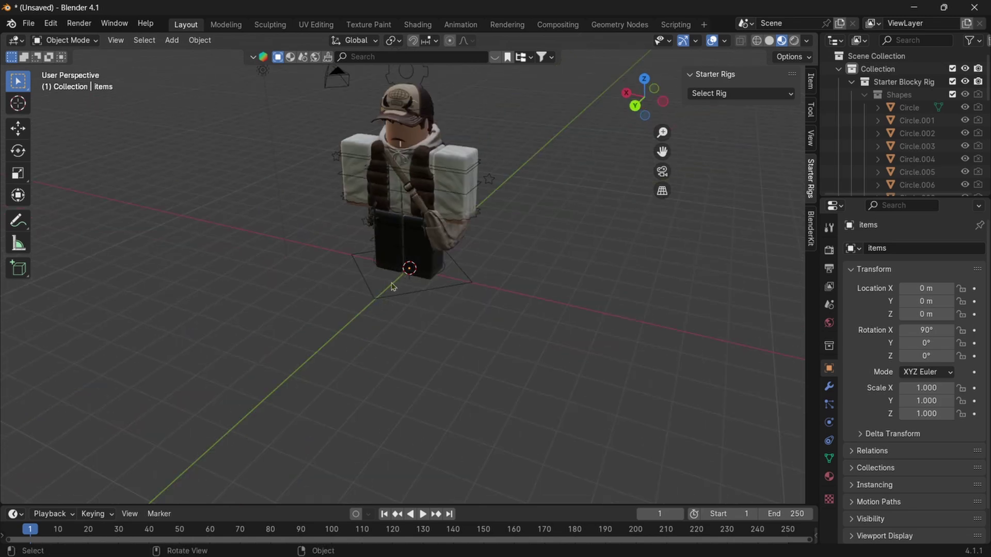
Try moving the Blocky Rig about 3.2 m along the X axis away from the accessories, and undo the move
{"action": "left_click", "coordinate": [370, 288]}
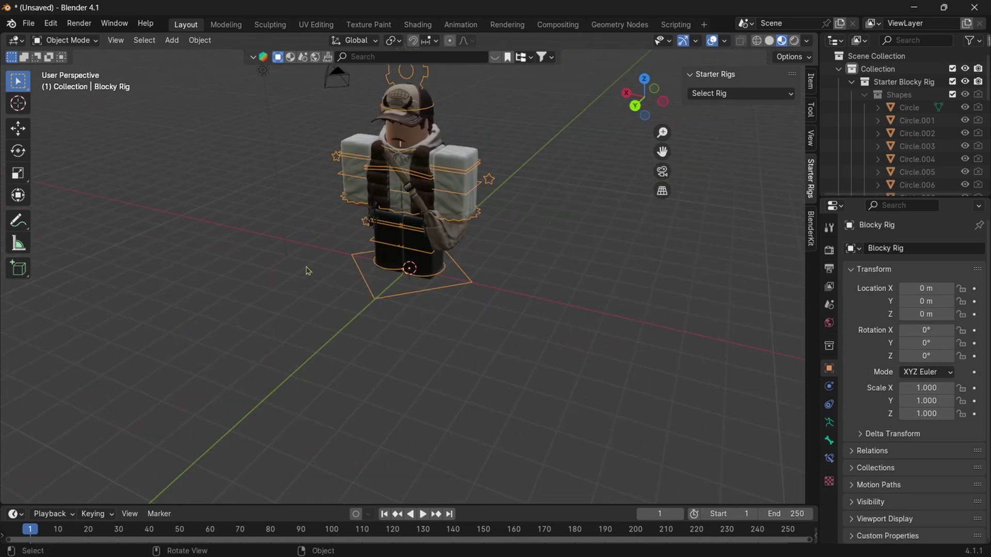
{"action": "left_click", "coordinate": [20, 133]}
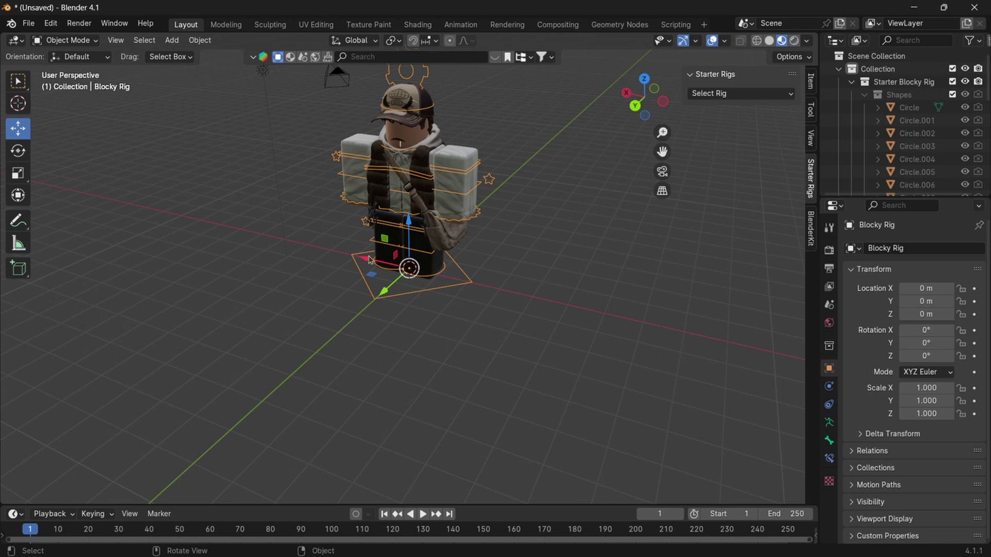
{"action": "left_click_drag", "start_coordinate": [370, 260], "coordinate": [324, 319]}
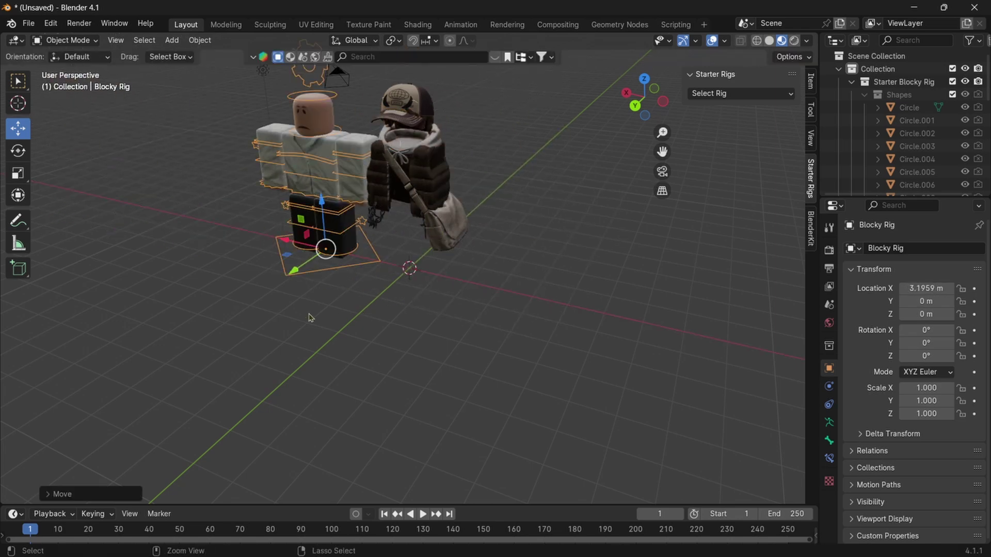
{"action": "key", "text": "ctrl+z"}
{"action": "middle_click_drag", "start_coordinate": [221, 239], "coordinate": [438, 296]}
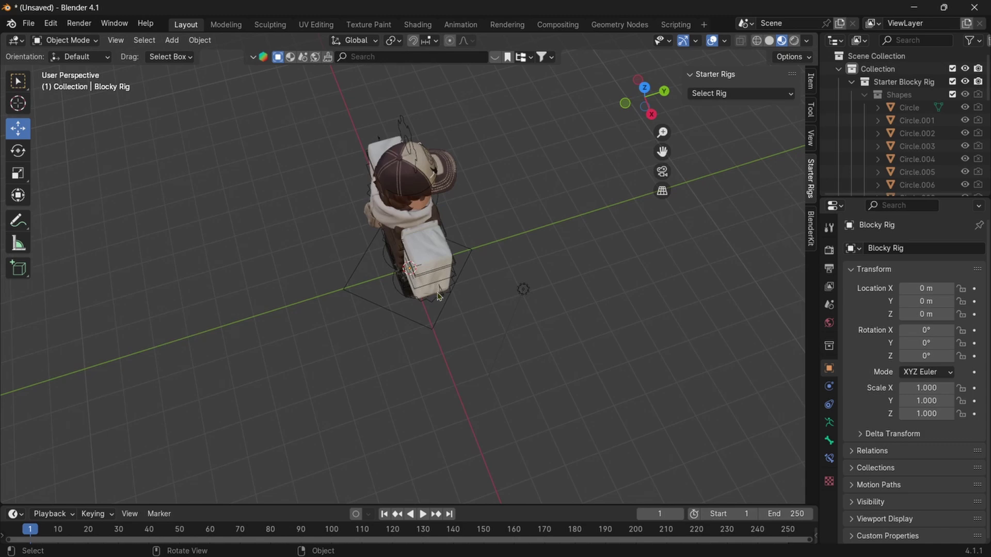
Select the imported items mesh and the Blocky Rig, and parent the accessories to the rig with the Bone option
{"action": "left_click", "coordinate": [404, 165]}
{"action": "middle_click_drag", "start_coordinate": [405, 166], "coordinate": [266, 187]}
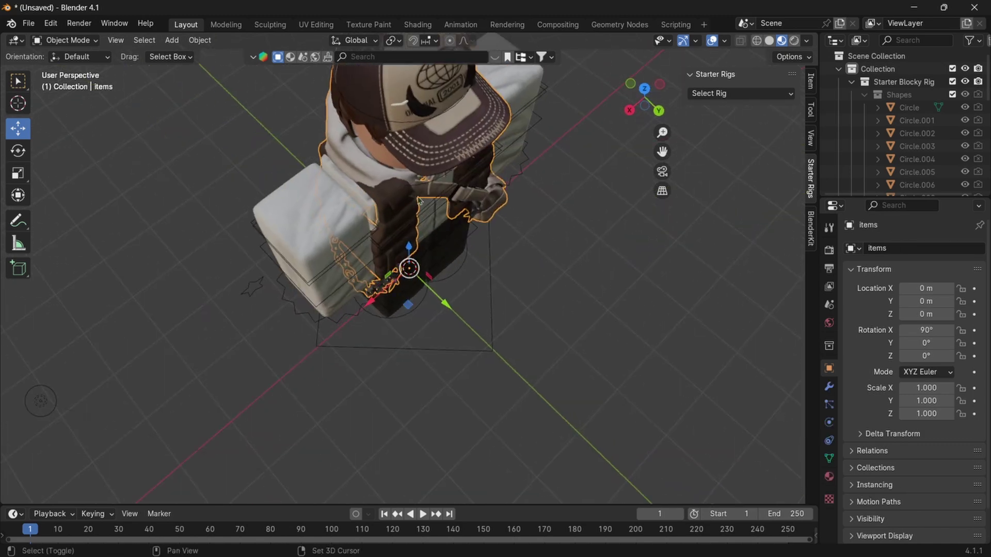
{"action": "scroll", "coordinate": [419, 202], "scroll_direction": "up", "scroll_amount": 3}
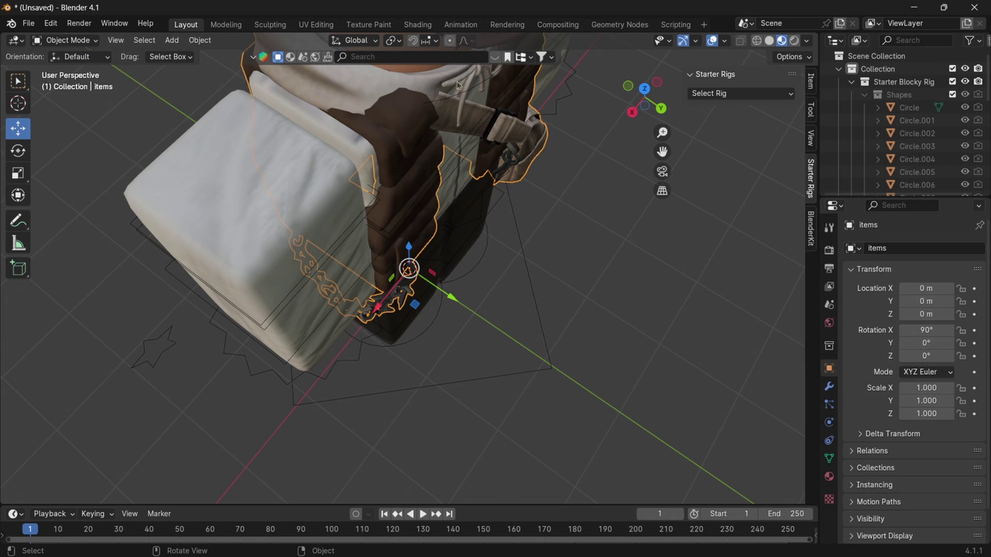
{"action": "middle_click_drag", "start_coordinate": [461, 93], "coordinate": [437, 103]}
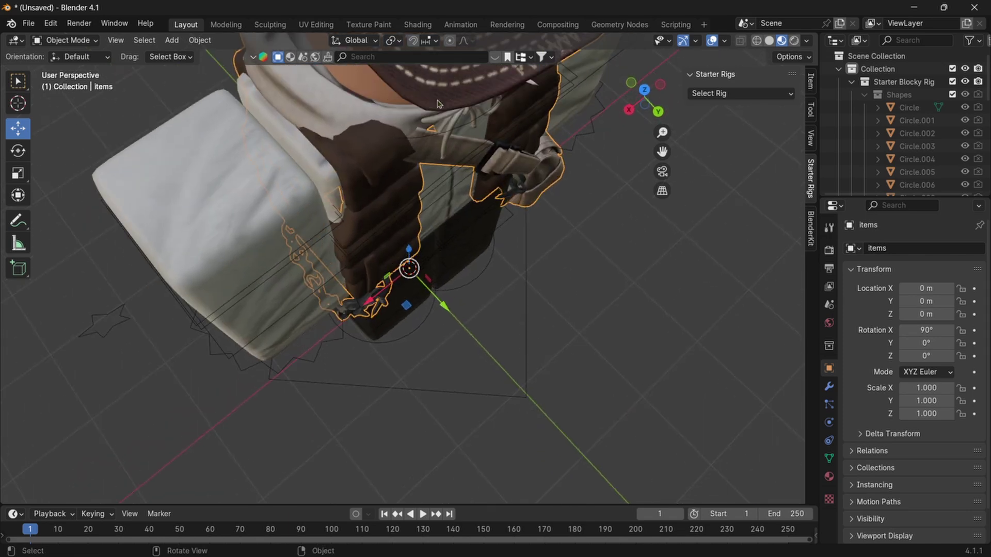
{"action": "middle_click_drag", "start_coordinate": [417, 157], "coordinate": [441, 155]}
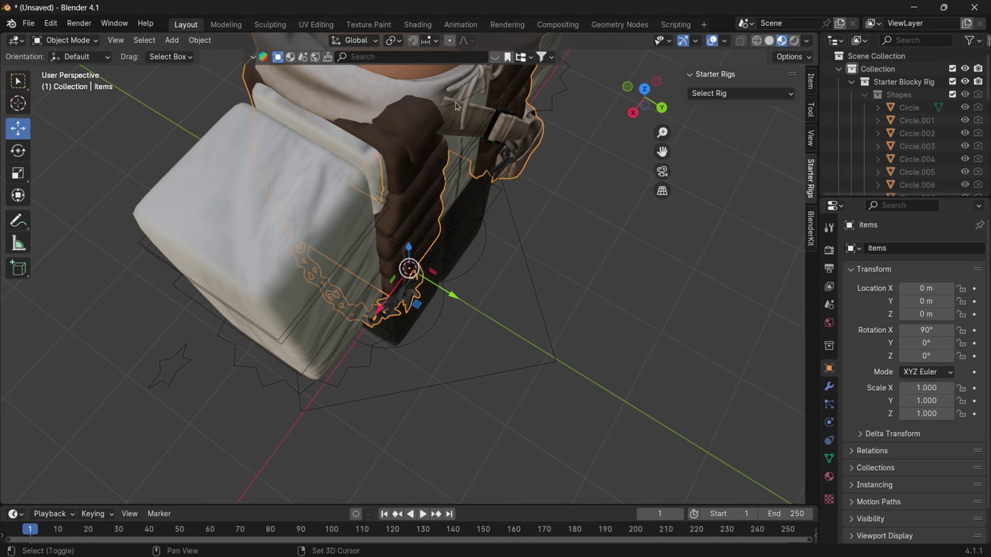
{"action": "left_click", "coordinate": [456, 106]}
{"action": "middle_click_drag", "start_coordinate": [588, 186], "coordinate": [473, 103]}
{"action": "scroll", "coordinate": [525, 118], "scroll_direction": "down", "scroll_amount": 3}
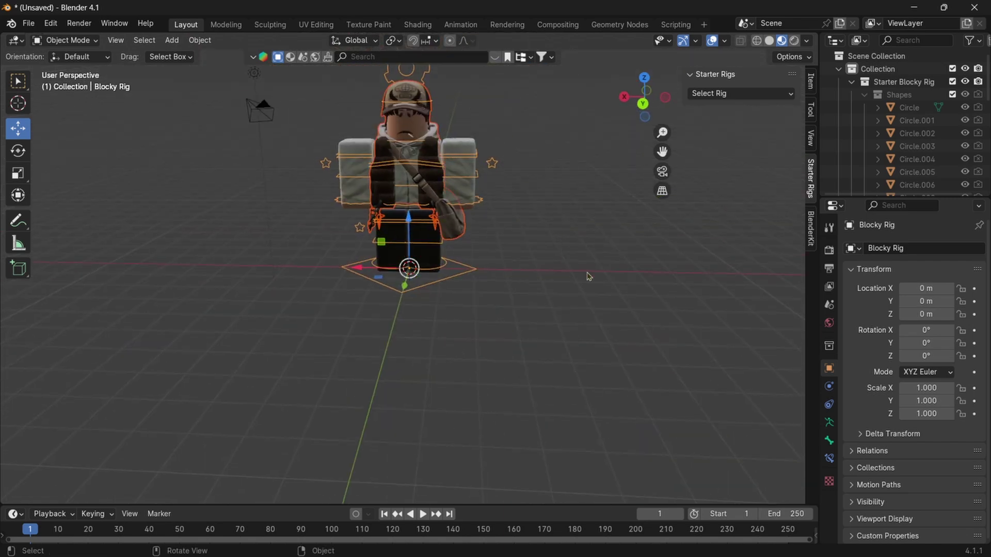
{"action": "key", "text": "ctrl+p"}
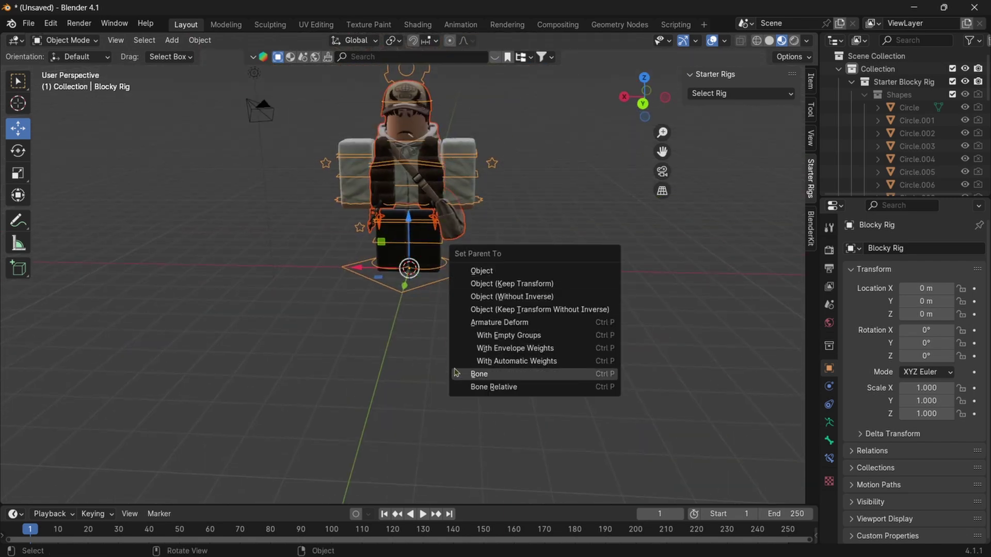
{"action": "left_click", "coordinate": [479, 374]}
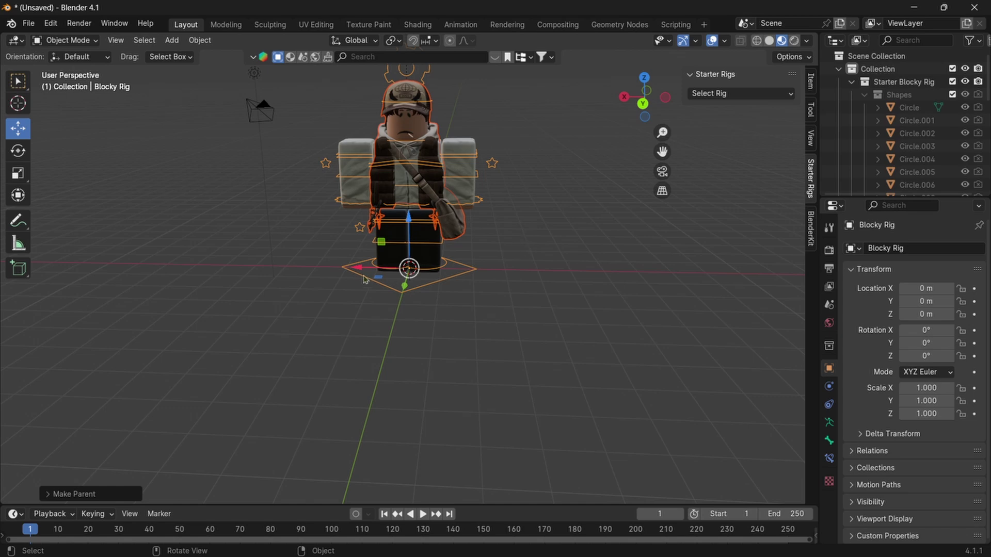
Test the parenting by moving the Blocky Rig about 1.4 m along negative X, return it to the origin and deselect everything
{"action": "left_click_drag", "start_coordinate": [359, 270], "coordinate": [436, 242]}
{"action": "key", "text": "alt+g"}
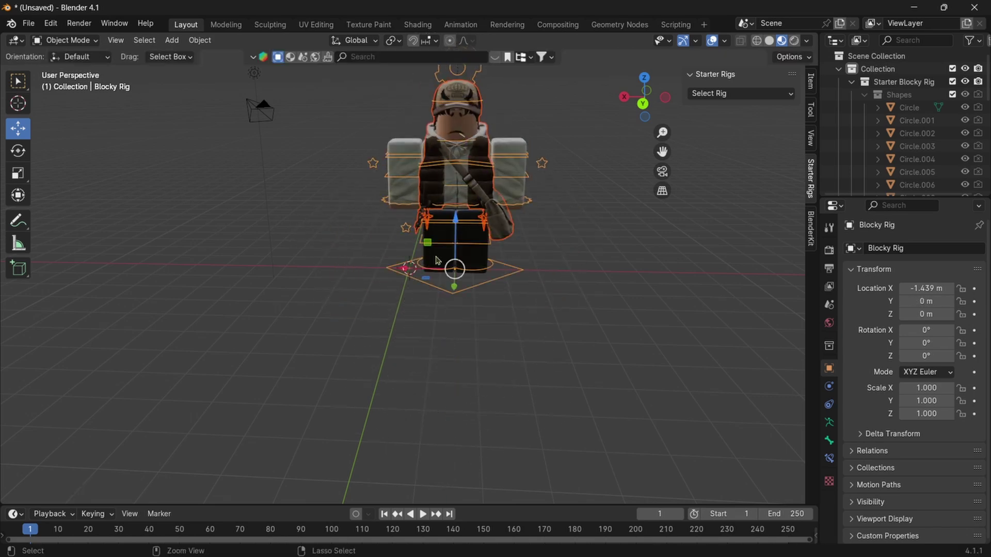
{"action": "key", "text": "alt+a"}
{"action": "middle_click_drag", "start_coordinate": [516, 222], "coordinate": [500, 203]}
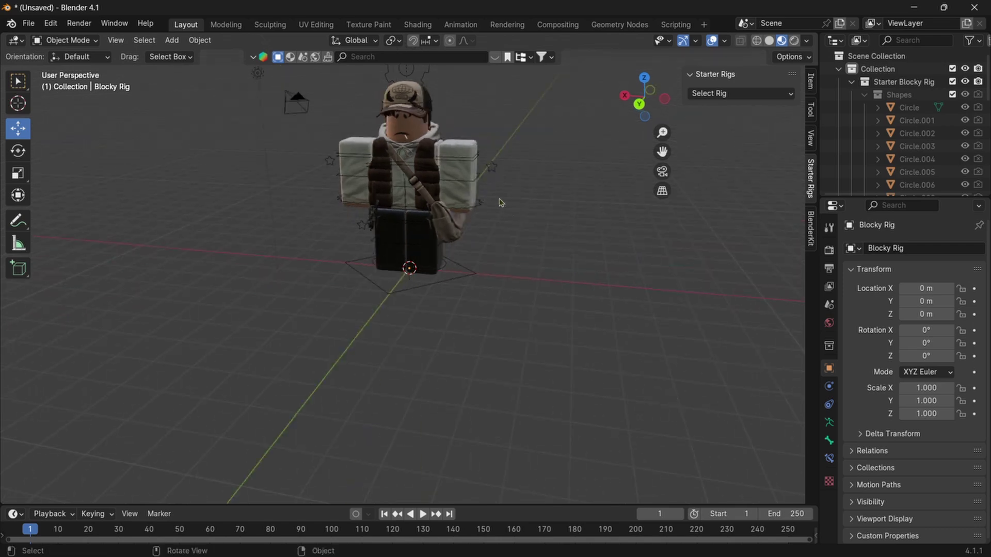
Select the Blocky Rig, switch it to Pose Mode and activate the Rotate tool
{"action": "left_click", "coordinate": [349, 158]}
{"action": "left_click", "coordinate": [67, 39]}
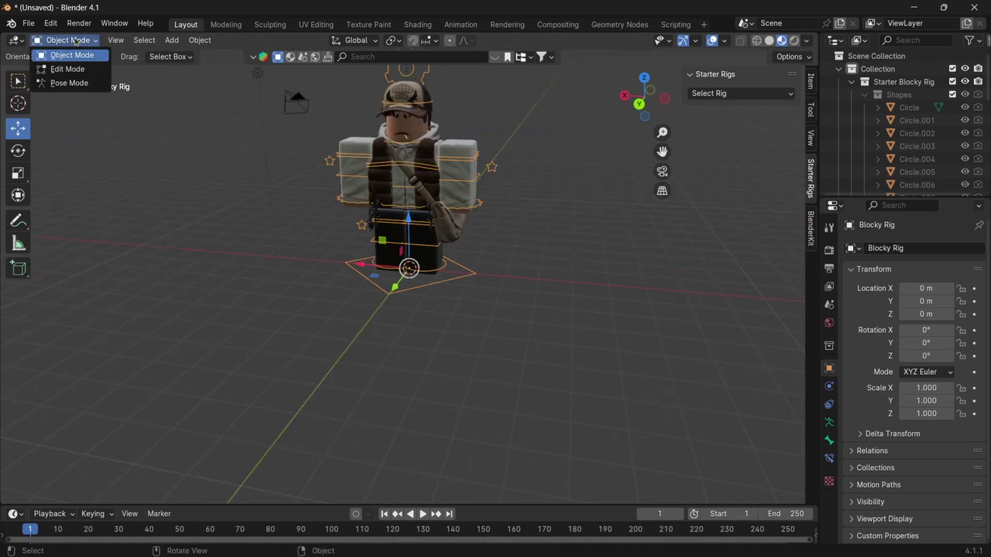
{"action": "left_click", "coordinate": [62, 83]}
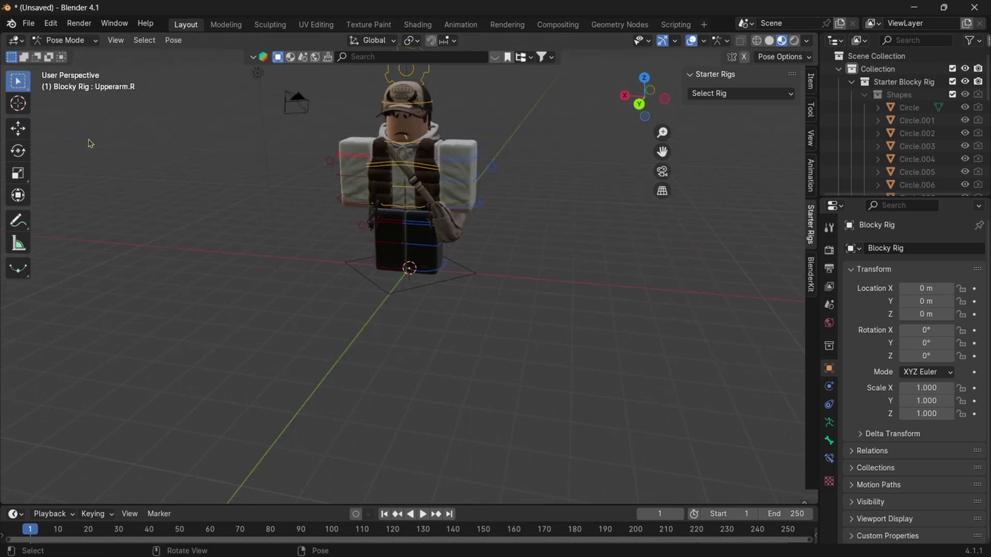
{"action": "left_click", "coordinate": [19, 152]}
Rotate the rig's right upper arm outward and bend its right forearm forward
{"action": "middle_click_drag", "start_coordinate": [260, 87], "coordinate": [281, 88]}
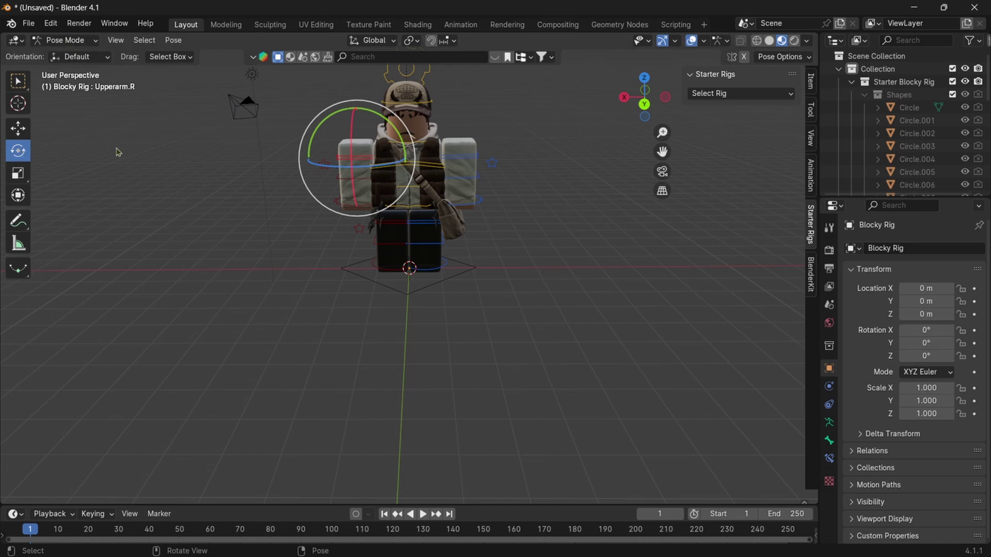
{"action": "left_click_drag", "start_coordinate": [384, 119], "coordinate": [398, 133]}
{"action": "left_click", "coordinate": [350, 170]}
{"action": "left_click_drag", "start_coordinate": [350, 170], "coordinate": [342, 181]}
Rotate the rig's left upper arm outward and bend its left forearm forward
{"action": "left_click", "coordinate": [460, 157]}
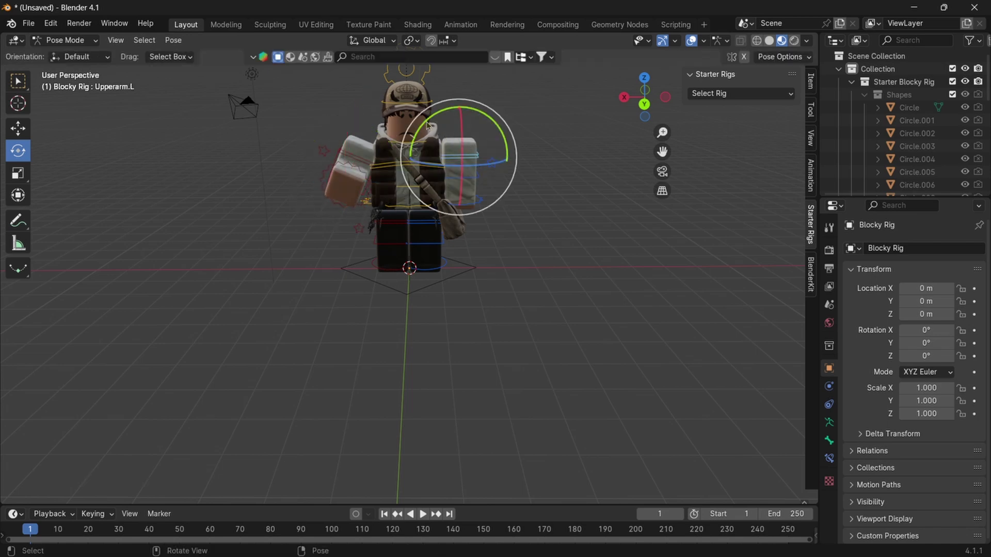
{"action": "left_click_drag", "start_coordinate": [461, 158], "coordinate": [481, 174]}
{"action": "left_click", "coordinate": [480, 170]}
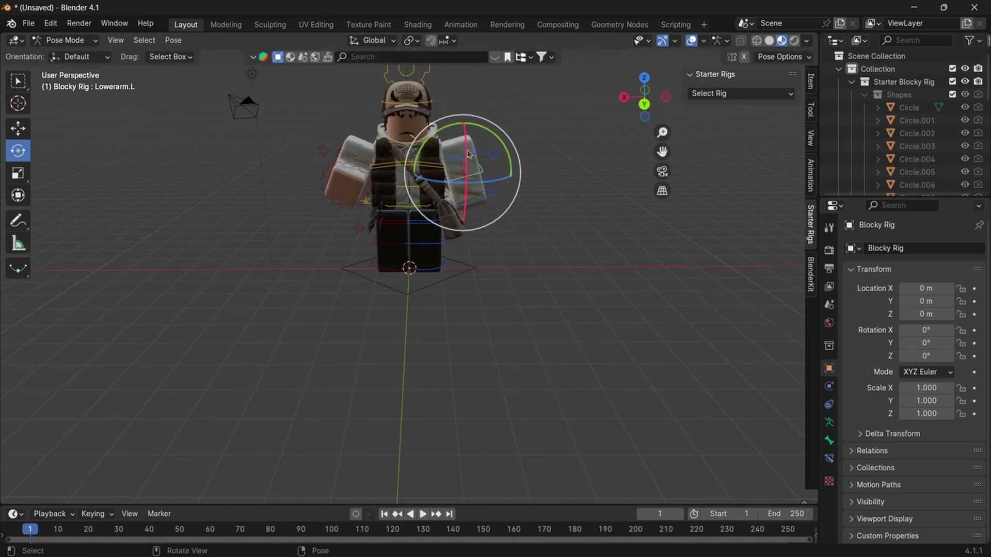
{"action": "left_click_drag", "start_coordinate": [464, 131], "coordinate": [432, 470]}
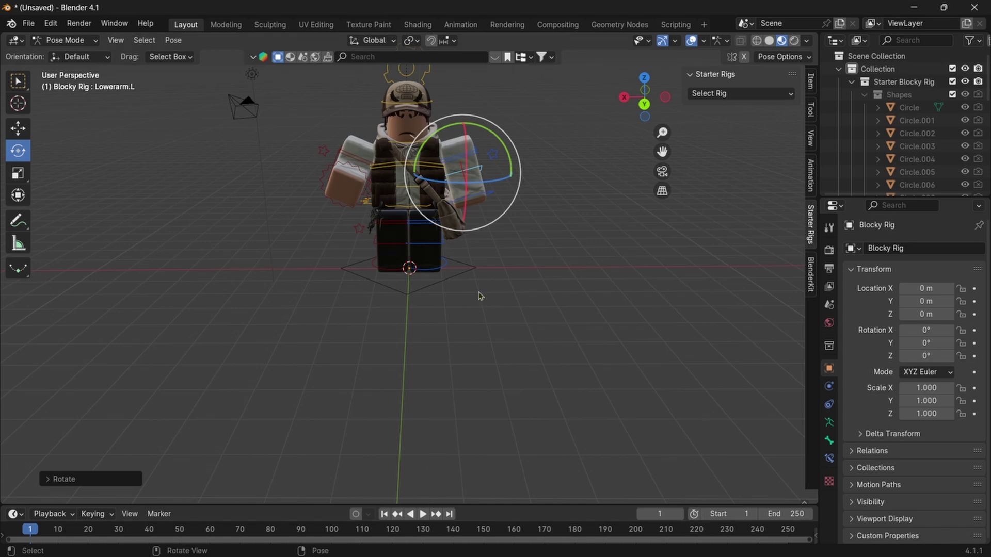
{"action": "left_click_drag", "start_coordinate": [464, 172], "coordinate": [459, 144]}
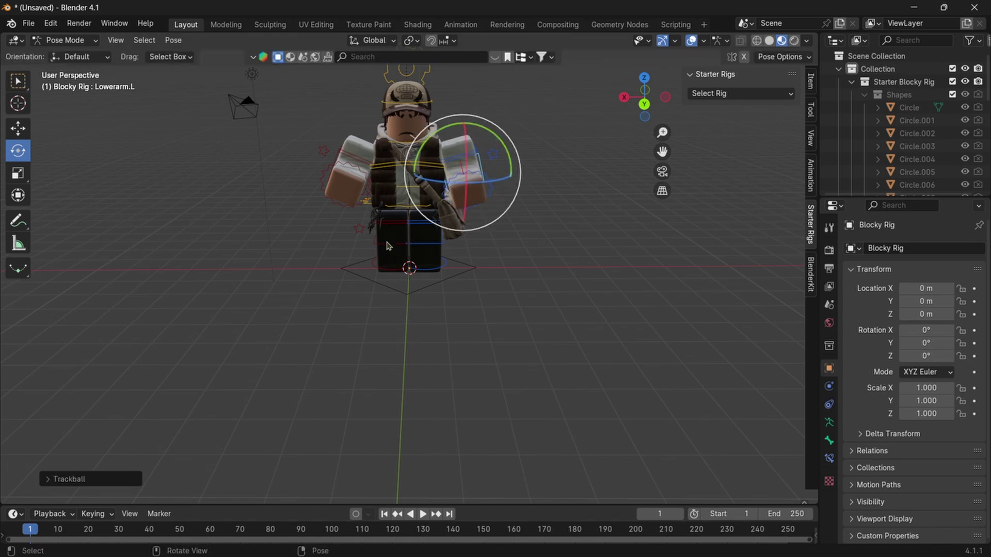
Rotate the rig's right upper leg slightly outward at the hip
{"action": "left_click", "coordinate": [390, 225]}
{"action": "left_click_drag", "start_coordinate": [408, 205], "coordinate": [403, 231]}
{"action": "left_click", "coordinate": [397, 246]}
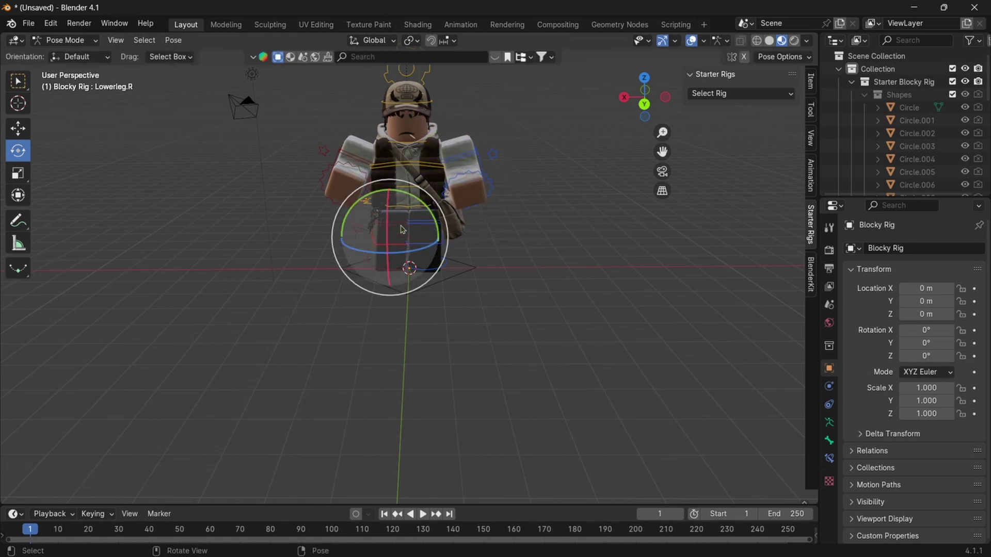
{"action": "left_click", "coordinate": [428, 224]}
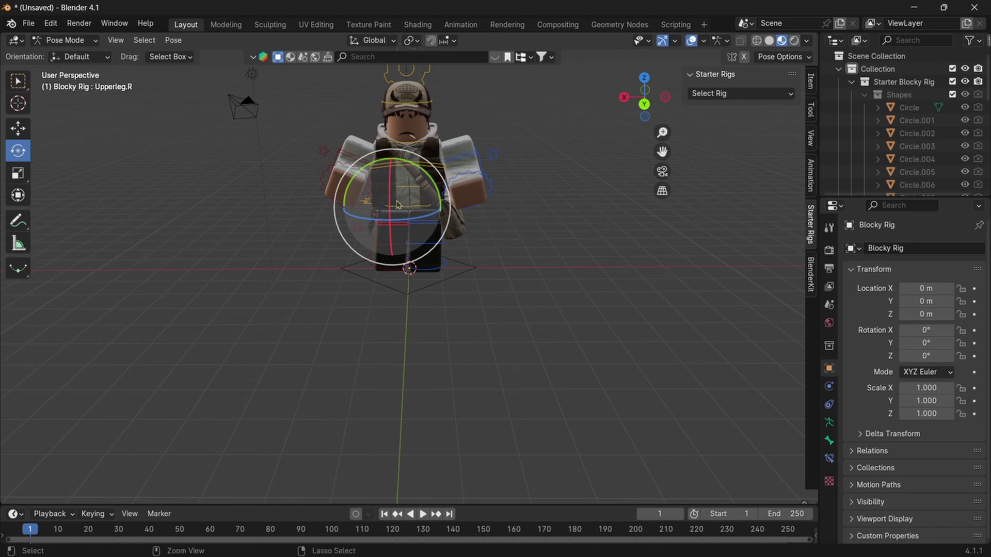
{"action": "left_click_drag", "start_coordinate": [393, 207], "coordinate": [422, 169]}
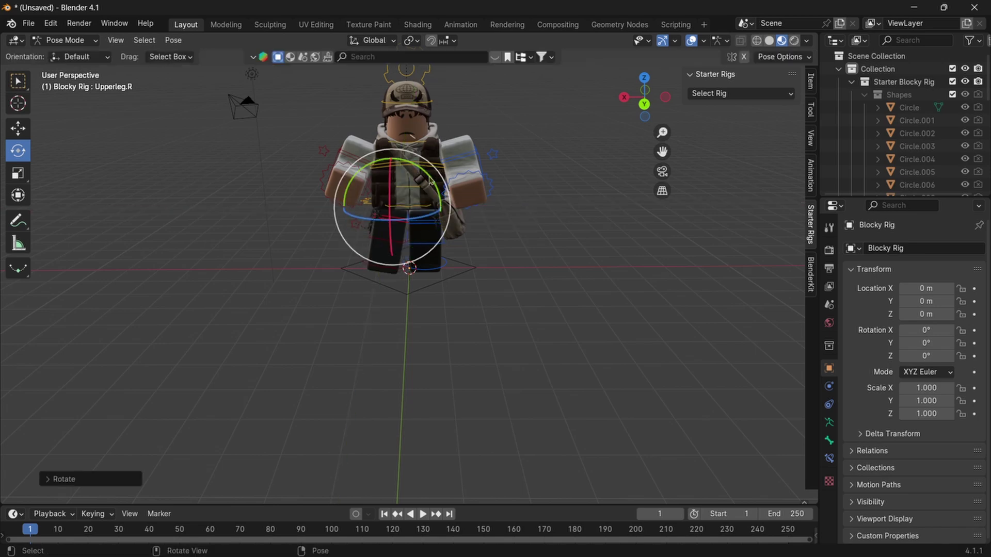
Try rotating the rig's right lower leg, and undo that rotation
{"action": "left_click", "coordinate": [399, 242]}
{"action": "left_click_drag", "start_coordinate": [387, 207], "coordinate": [387, 220]}
{"action": "left_click", "coordinate": [48, 26]}
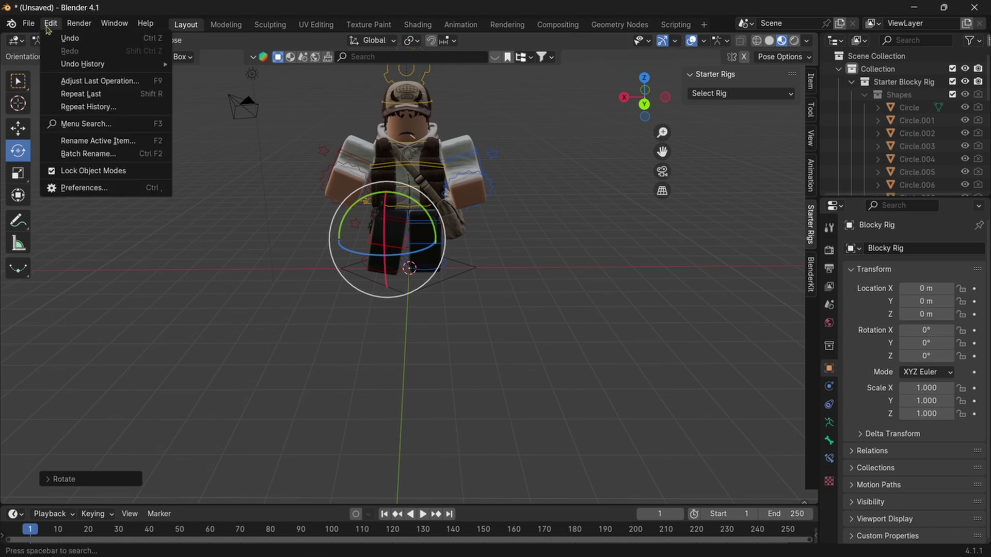
{"action": "left_click", "coordinate": [107, 42]}
Rotate the rig's left upper leg slightly outward to widen the stance
{"action": "left_click", "coordinate": [431, 224]}
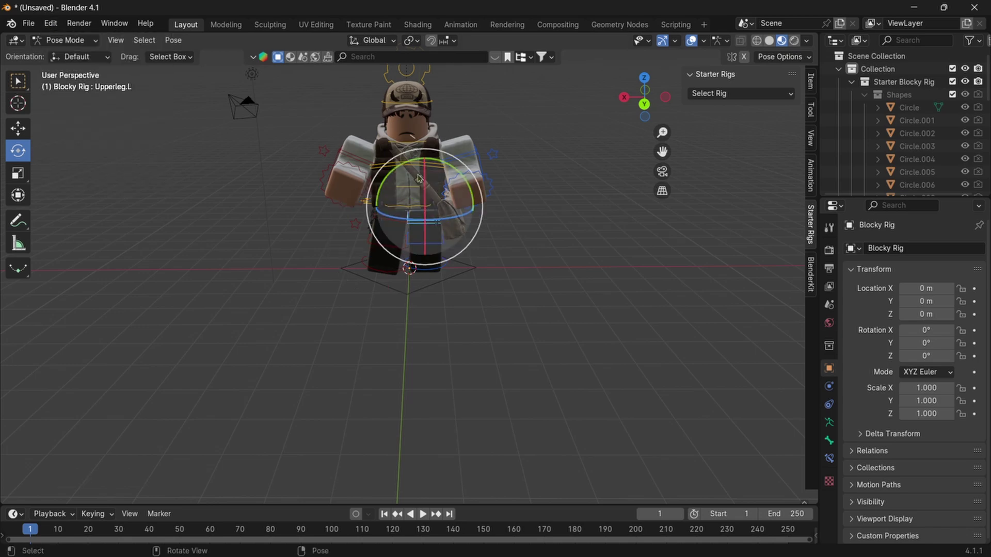
{"action": "left_click_drag", "start_coordinate": [431, 225], "coordinate": [454, 228]}
{"action": "left_click", "coordinate": [435, 243]}
{"action": "middle_click_drag", "start_coordinate": [454, 228], "coordinate": [405, 215]}
Refine the right upper leg's rotation and bend the left lower leg slightly to finish the standing pose
{"action": "left_click", "coordinate": [402, 213]}
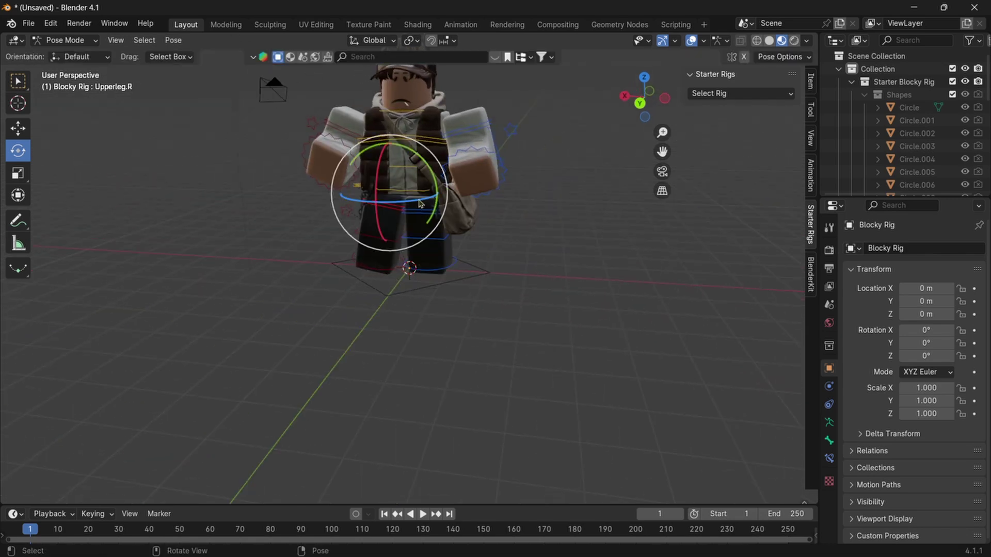
{"action": "left_click_drag", "start_coordinate": [419, 207], "coordinate": [419, 175]}
{"action": "left_click", "coordinate": [417, 215]}
{"action": "left_click", "coordinate": [416, 232]}
{"action": "left_click_drag", "start_coordinate": [416, 220], "coordinate": [416, 212]}
{"action": "mouse_move", "coordinate": [542, 230]}
{"action": "middle_mouse_down"}
{"action": "mouse_move", "coordinate": [639, 206]}
{"action": "mouse_move", "coordinate": [639, 221]}
{"action": "mouse_move", "coordinate": [591, 197]}
{"action": "mouse_move", "coordinate": [541, 226]}
{"action": "middle_mouse_up"}
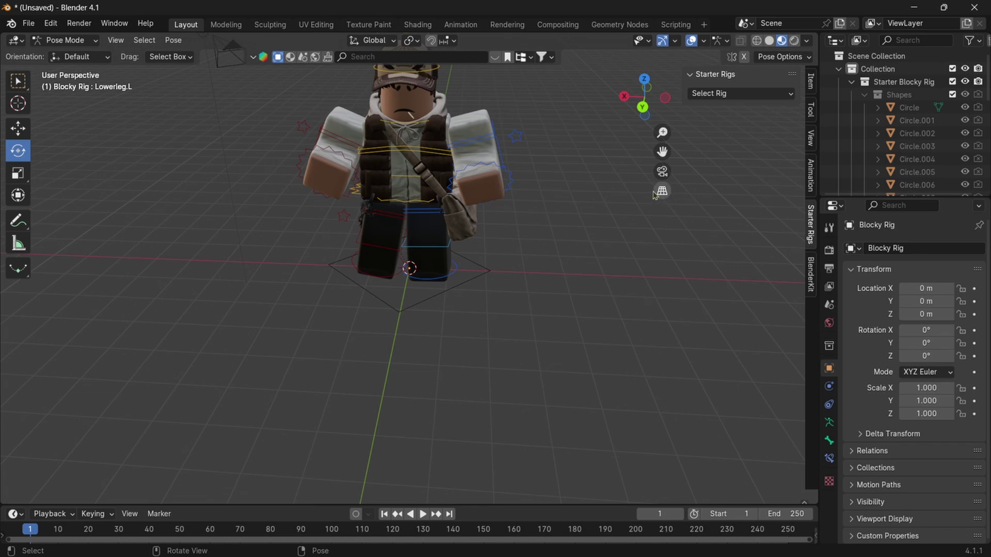
Look through the scene camera and use Walk Navigation to frame the posed character from the front
{"action": "left_click", "coordinate": [662, 172]}
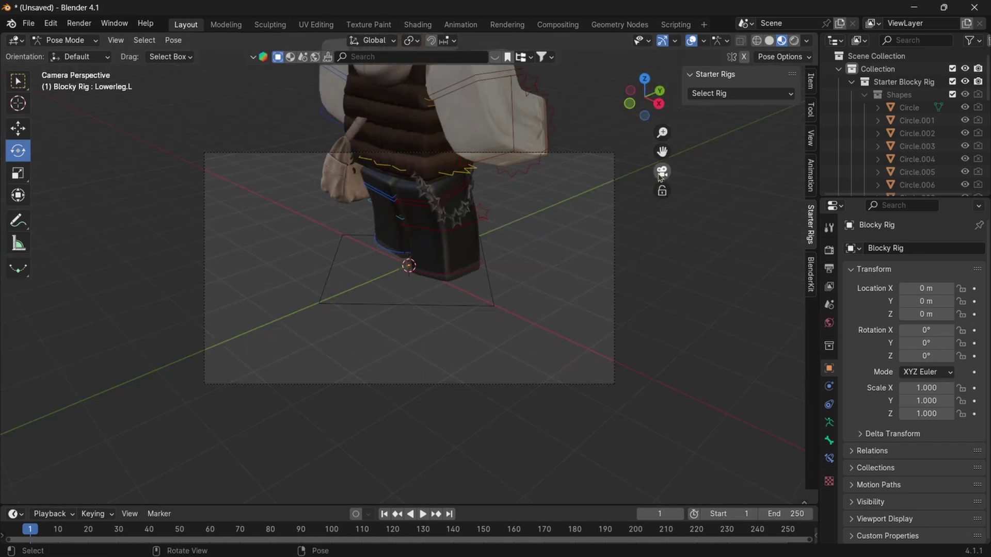
{"action": "left_click", "coordinate": [118, 40]}
{"action": "mouse_move", "coordinate": [148, 223]}
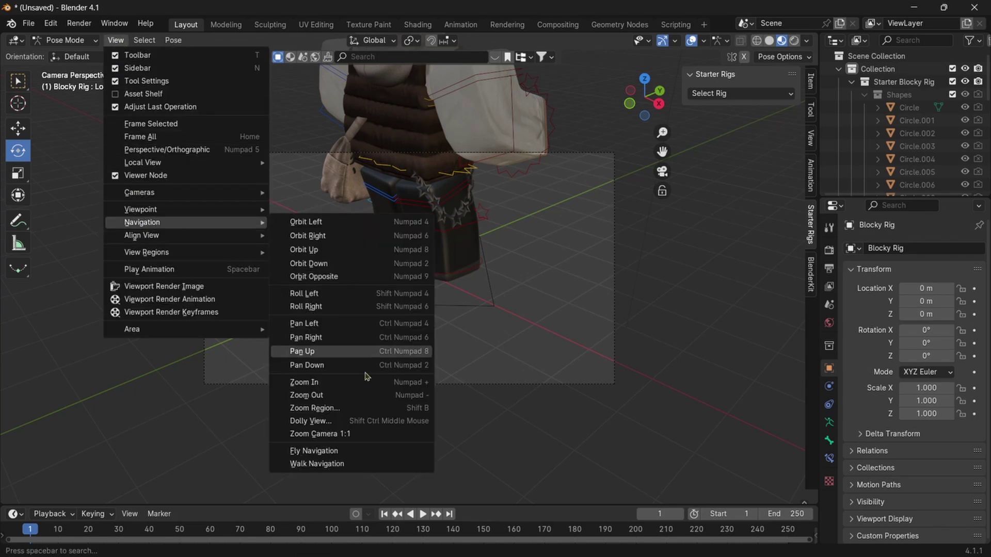
{"action": "left_click", "coordinate": [333, 464]}
{"action": "key", "text": "d"}
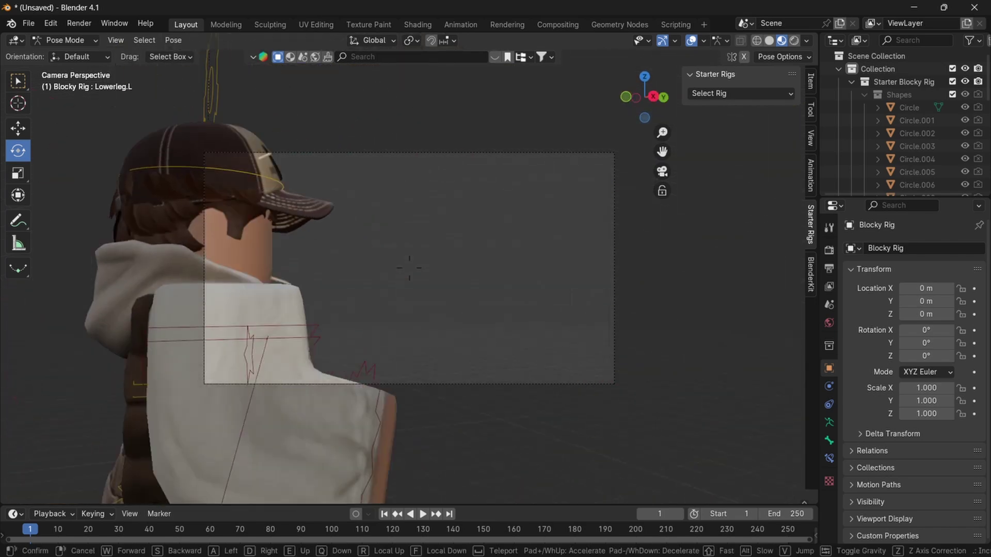
{"action": "key", "text": "d"}
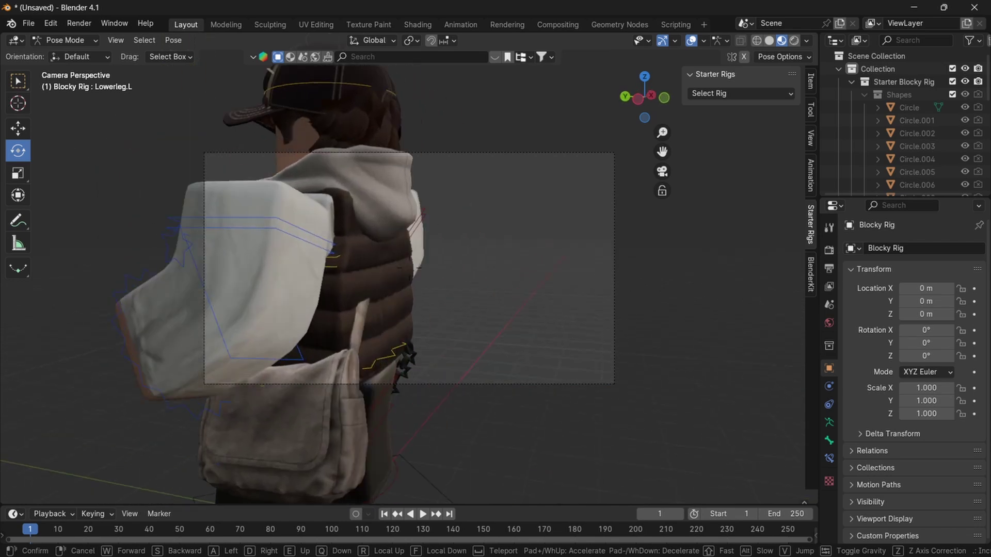
{"action": "key", "text": "d"}
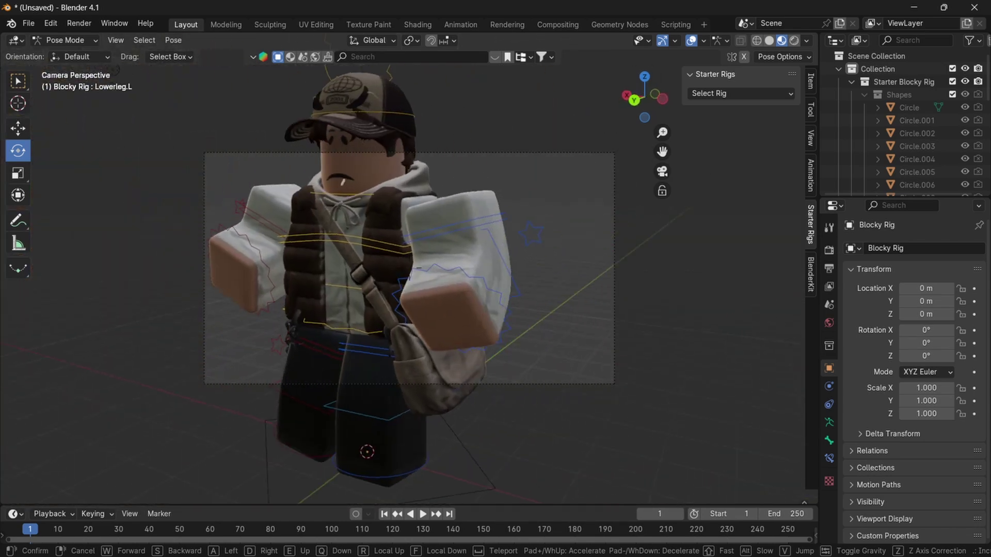
{"action": "key", "text": "a"}
{"action": "key", "text": "d"}
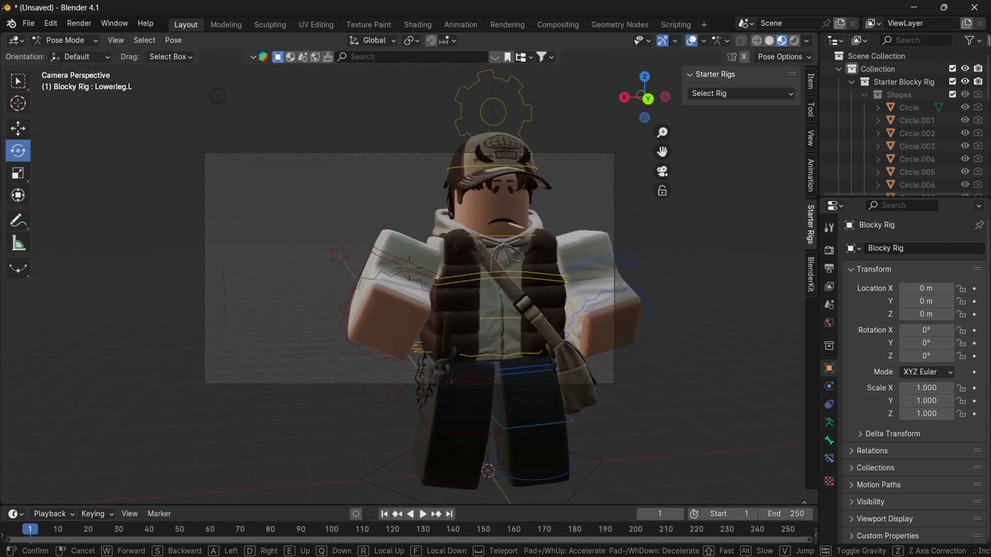
{"action": "key", "text": "a"}
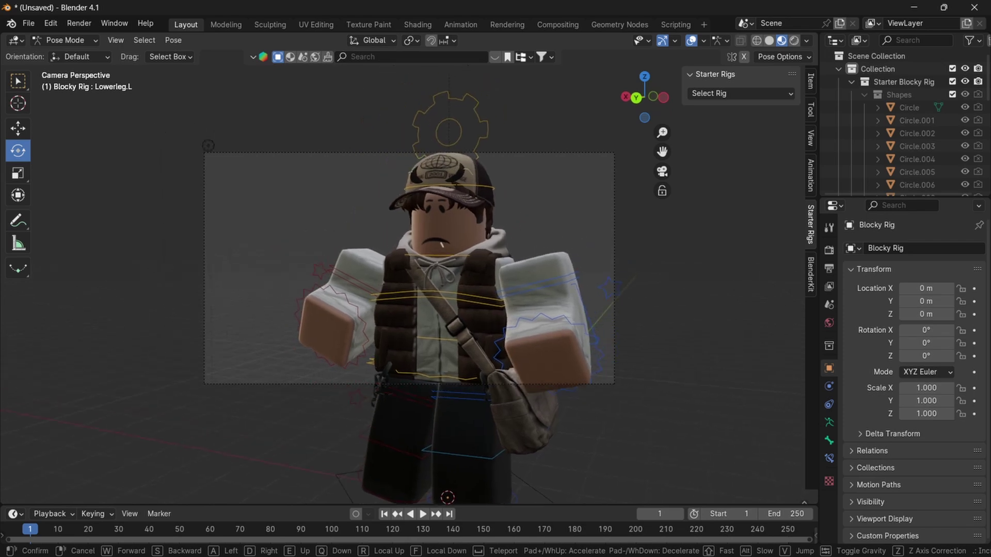
{"action": "left_click", "coordinate": [381, 460]}
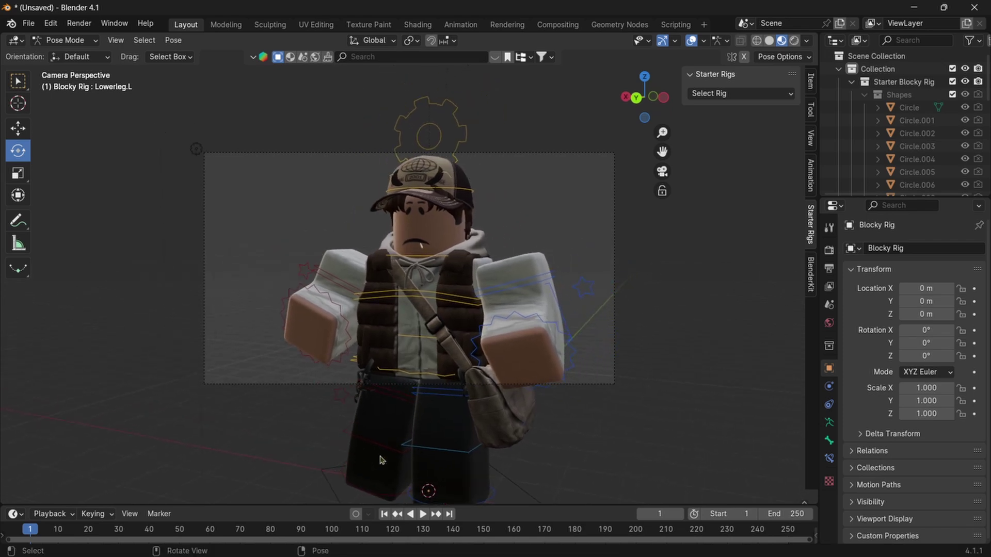
Return the Blocky Rig to Object Mode and deselect everything
{"action": "left_click", "coordinate": [66, 40]}
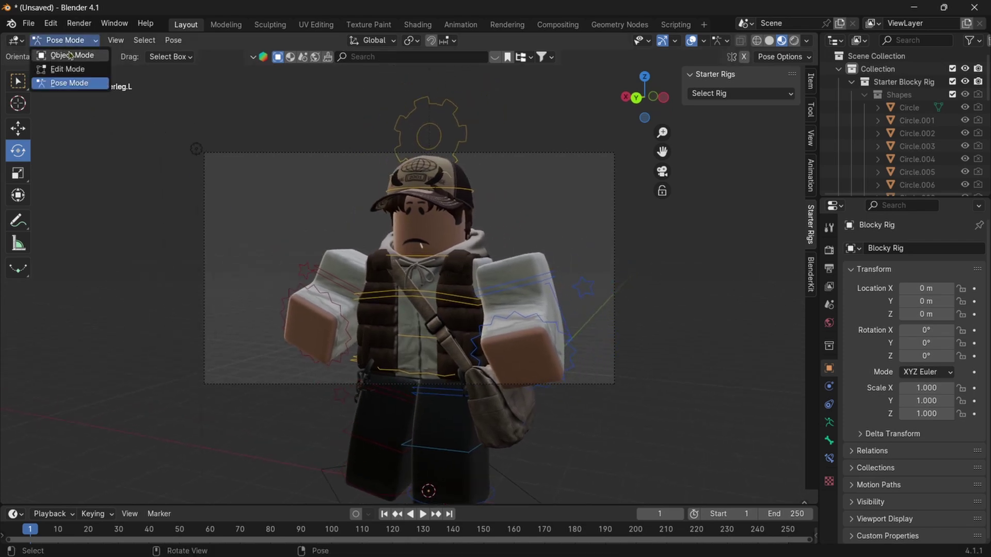
{"action": "left_click", "coordinate": [67, 53]}
{"action": "key", "text": "alt+a"}
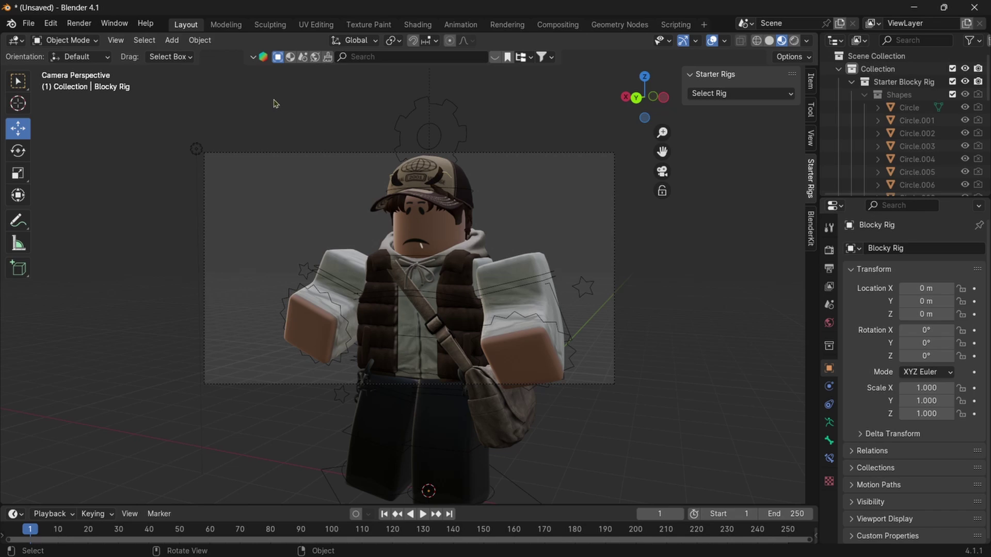
Leave the camera view and switch the viewport to Rendered shading to check the lighting on the character
{"action": "middle_click_drag", "start_coordinate": [275, 103], "coordinate": [332, 210]}
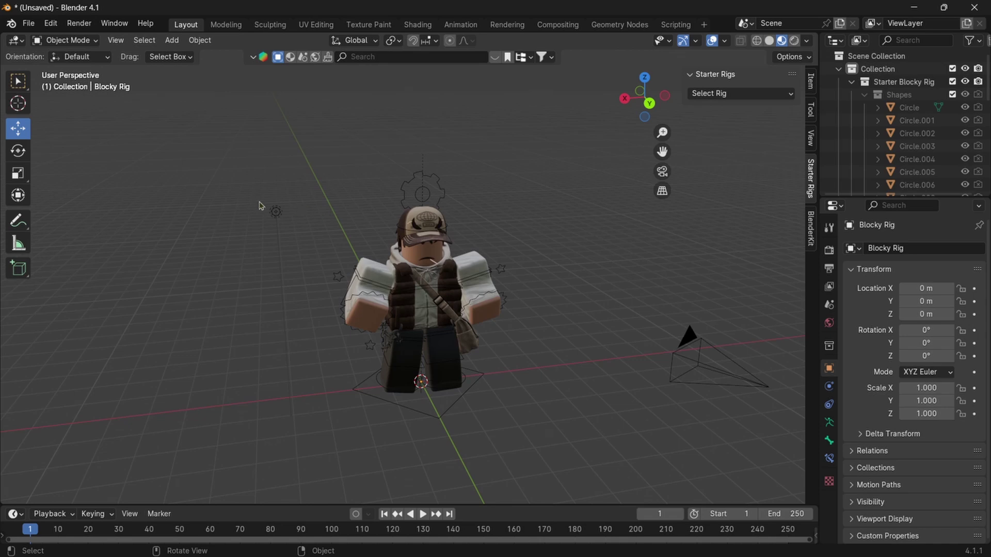
{"action": "left_click", "coordinate": [792, 44]}
{"action": "mouse_move", "coordinate": [469, 214]}
{"action": "middle_mouse_down"}
{"action": "mouse_move", "coordinate": [391, 188]}
{"action": "mouse_move", "coordinate": [330, 186]}
{"action": "mouse_move", "coordinate": [448, 185]}
{"action": "middle_mouse_up"}
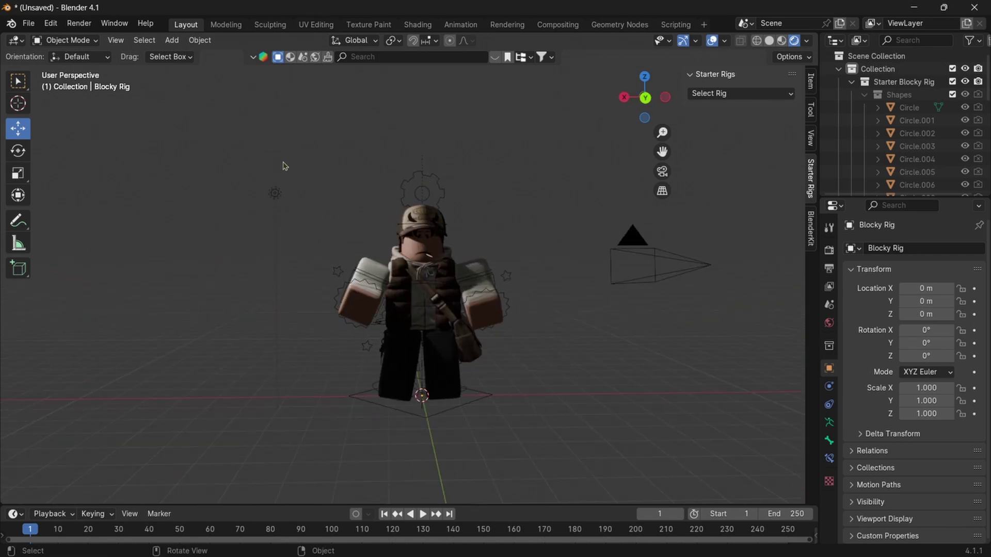
Delete the scene's existing light beside the character and check the result through the camera
{"action": "middle_click_drag", "start_coordinate": [284, 166], "coordinate": [210, 168]}
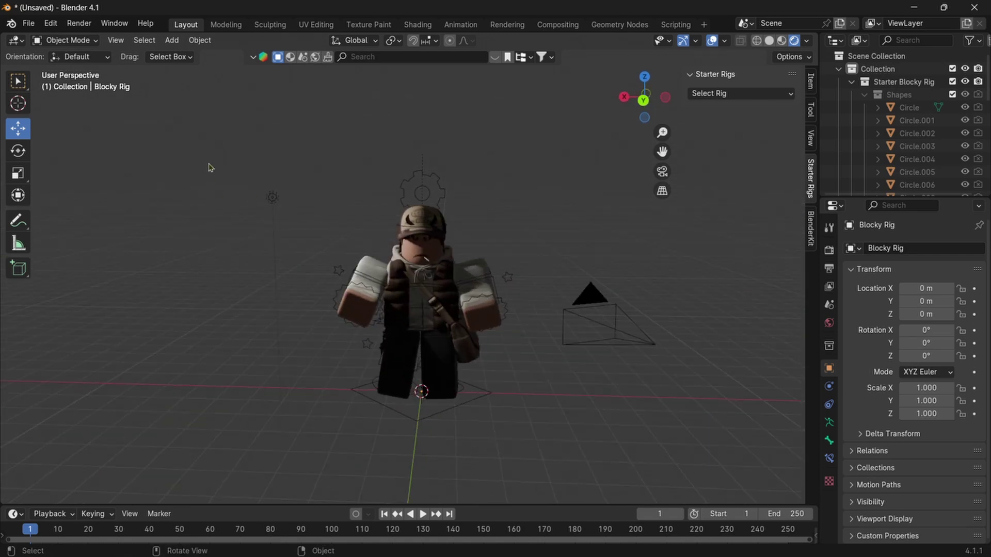
{"action": "left_click_drag", "start_coordinate": [223, 153], "coordinate": [304, 226]}
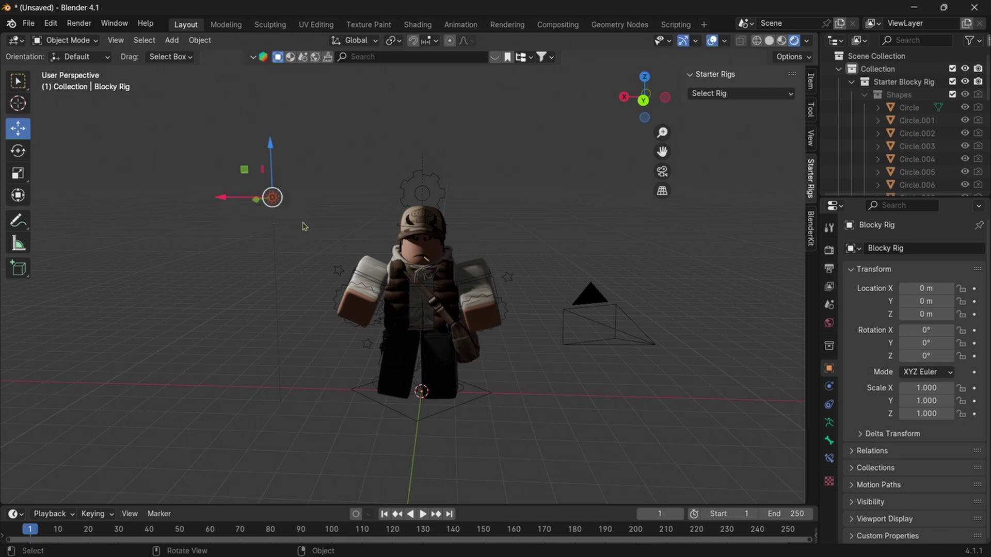
{"action": "key", "text": "Delete"}
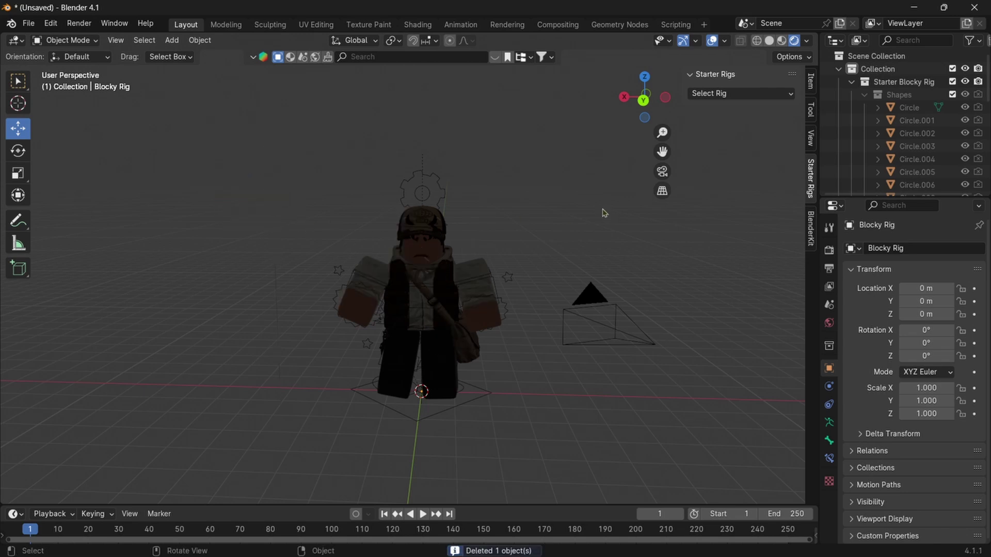
{"action": "left_click", "coordinate": [662, 171]}
{"action": "left_click", "coordinate": [662, 170]}
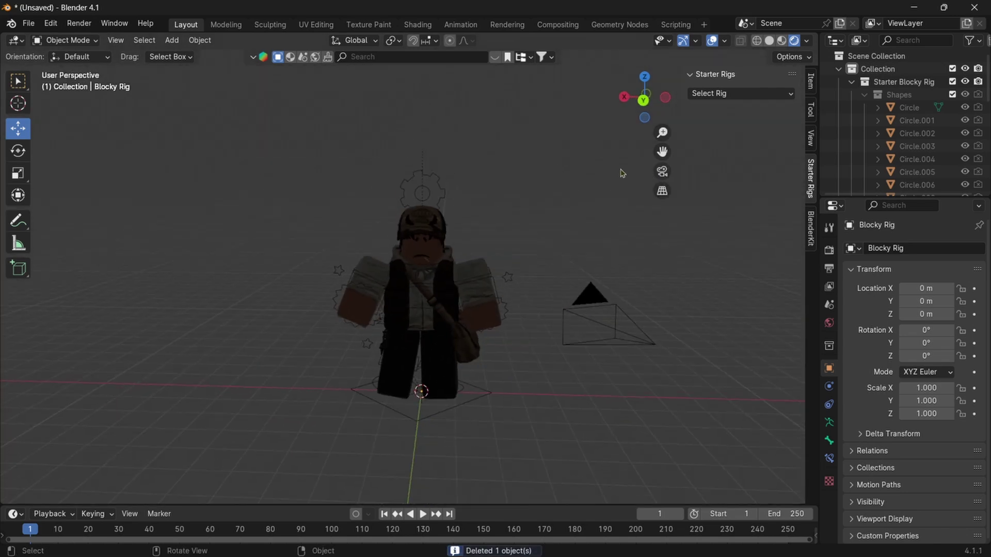
Switch to the Shading workspace, set the BlenderKit asset type to HDR, and search for "nightsky"
{"action": "left_click", "coordinate": [418, 25]}
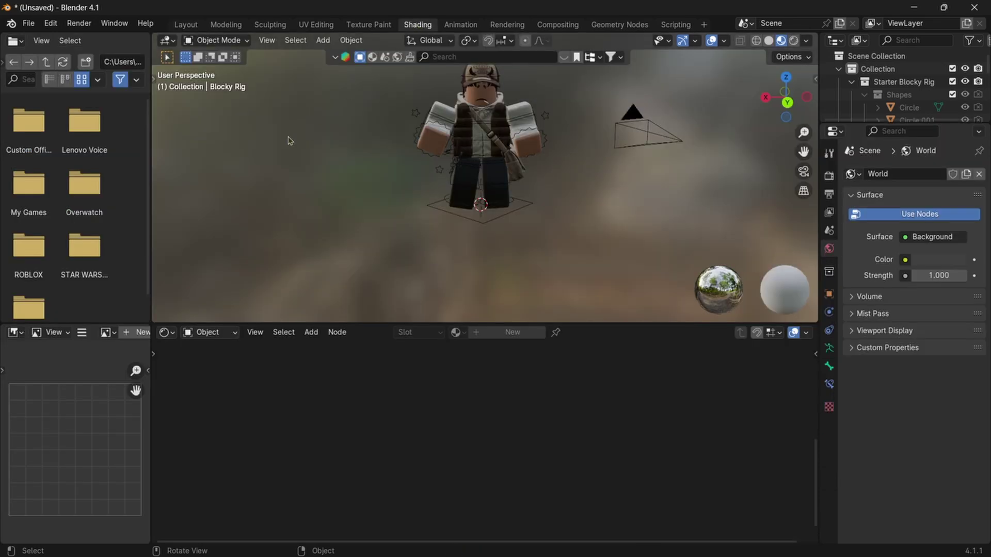
{"action": "left_click", "coordinate": [396, 57]}
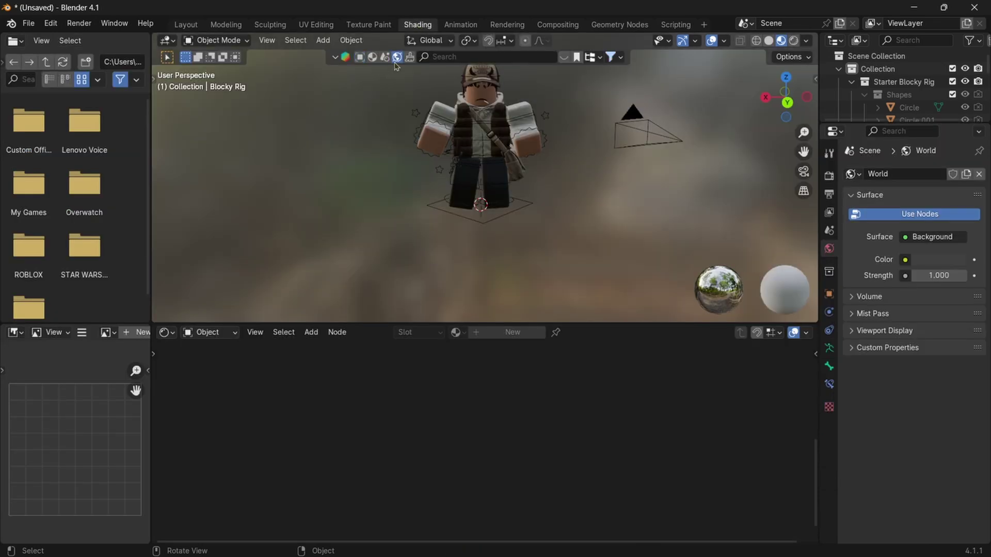
{"action": "left_click", "coordinate": [451, 58]}
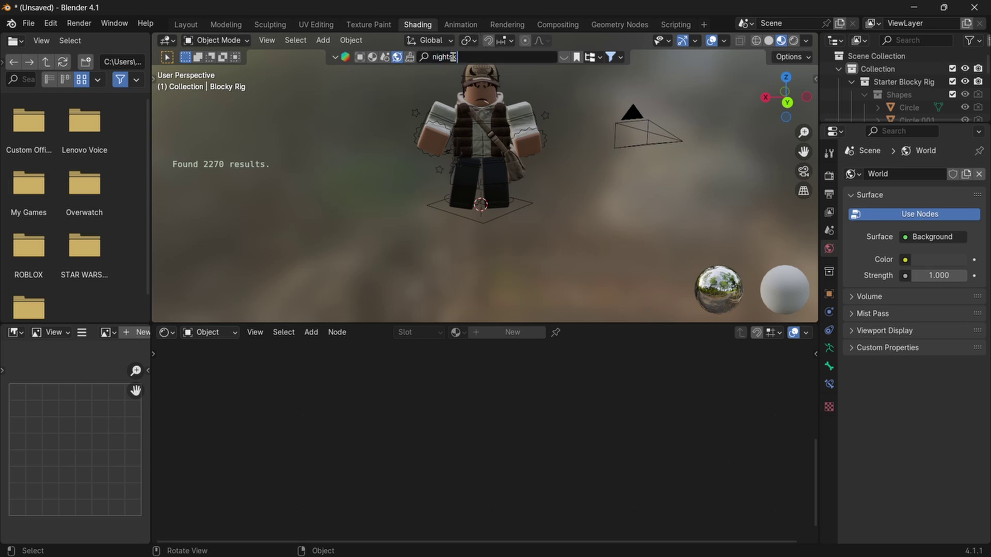
{"action": "type", "text": "nightsky"}
{"action": "key", "text": "Return"}
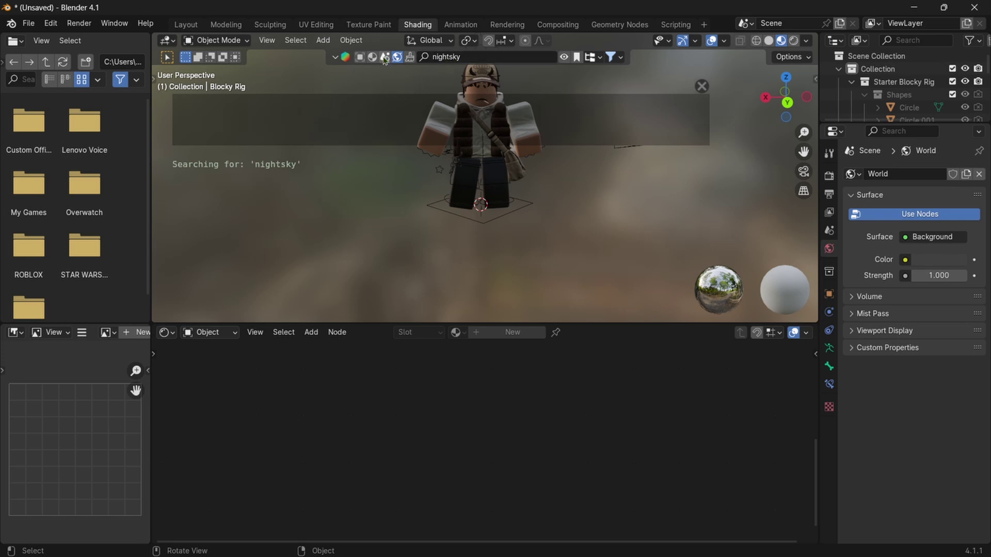
Shorten the HDR search term to "night" and preview the first thumbnails
{"action": "left_click", "coordinate": [485, 54]}
{"action": "key", "text": "BackSpace"}
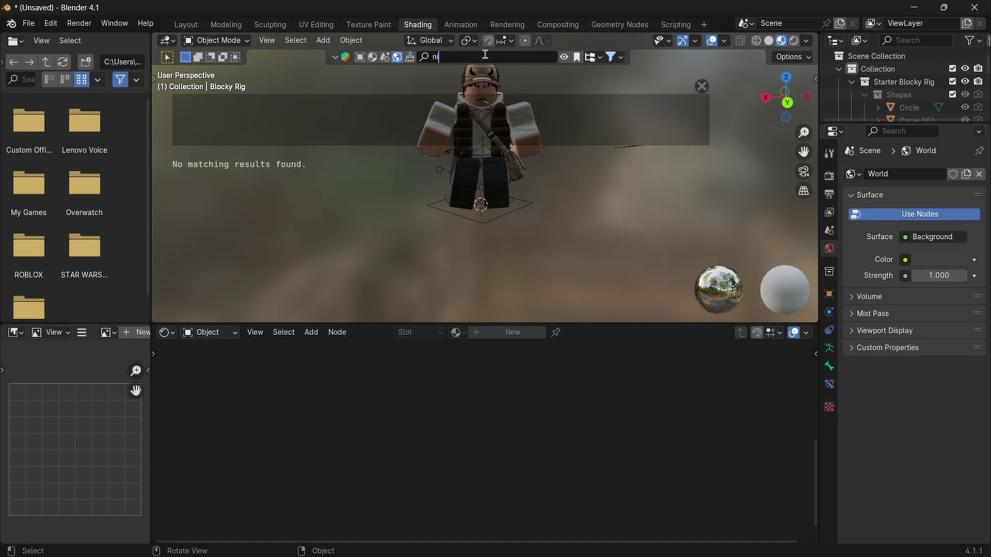
{"action": "key", "text": "Return"}
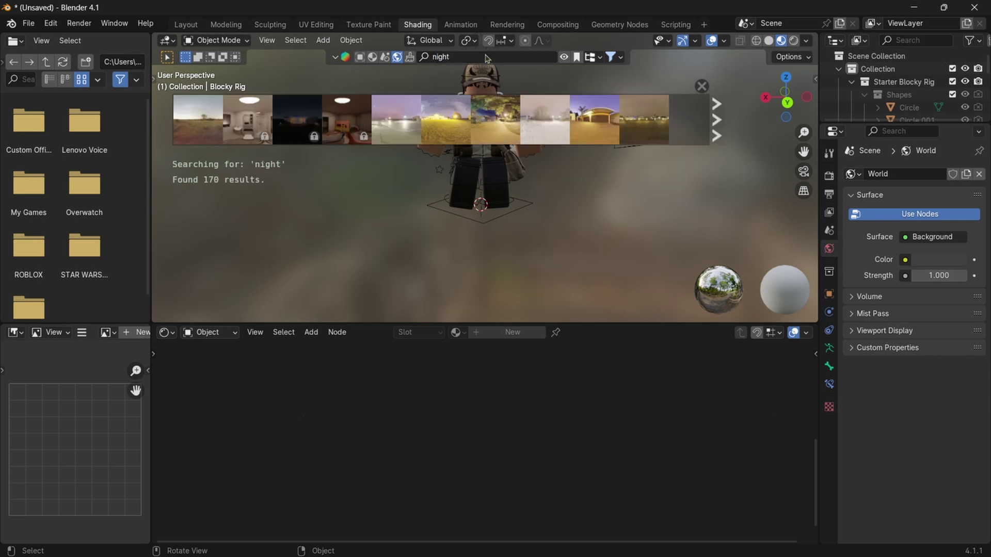
{"action": "mouse_move", "coordinate": [187, 129]}
{"action": "mouse_move", "coordinate": [274, 120]}
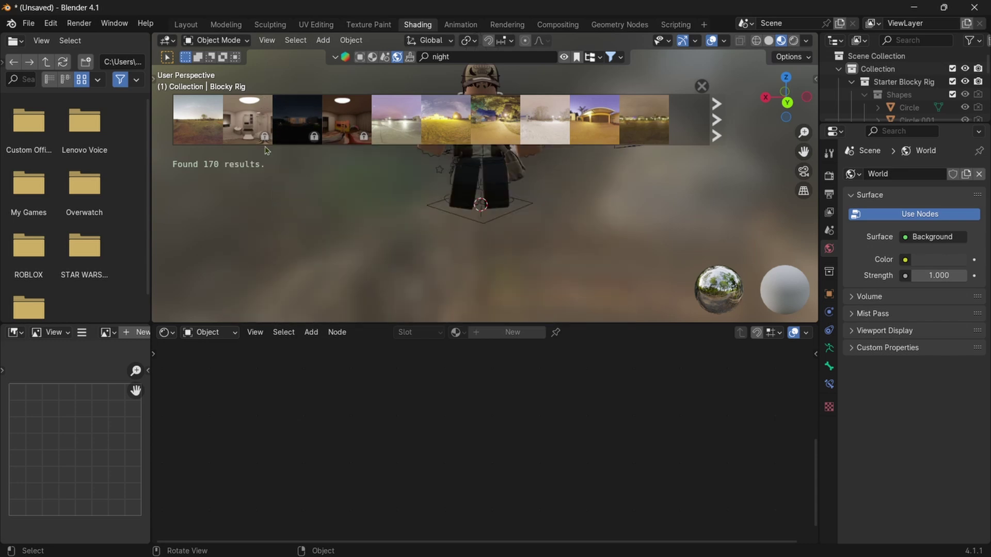
{"action": "mouse_move", "coordinate": [264, 141]}
Enable the Free first filter for the HDR search and browse the night environments
{"action": "left_click", "coordinate": [609, 57]}
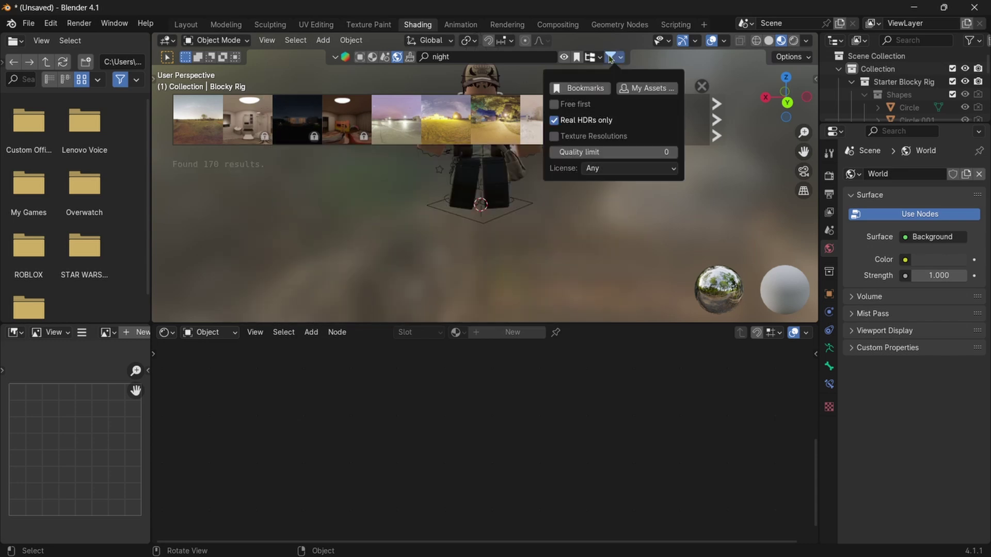
{"action": "mouse_move", "coordinate": [599, 61]}
{"action": "left_click", "coordinate": [559, 105]}
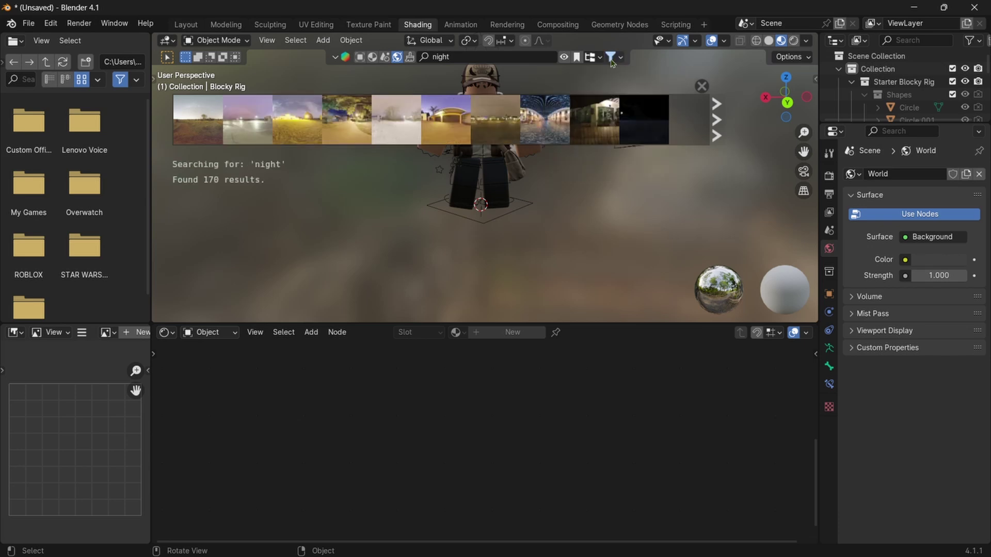
{"action": "mouse_move", "coordinate": [181, 139]}
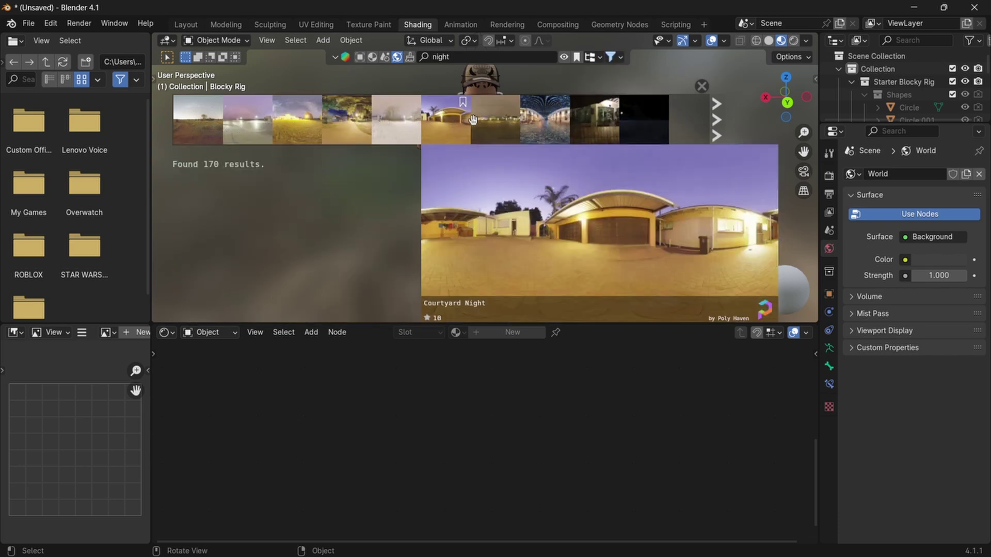
{"action": "left_click", "coordinate": [717, 120]}
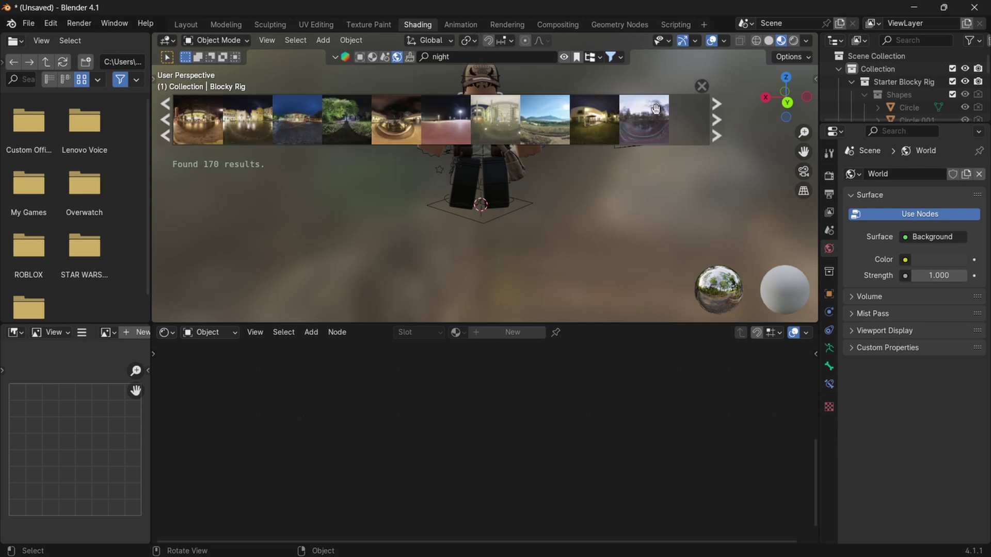
{"action": "left_click", "coordinate": [168, 133]}
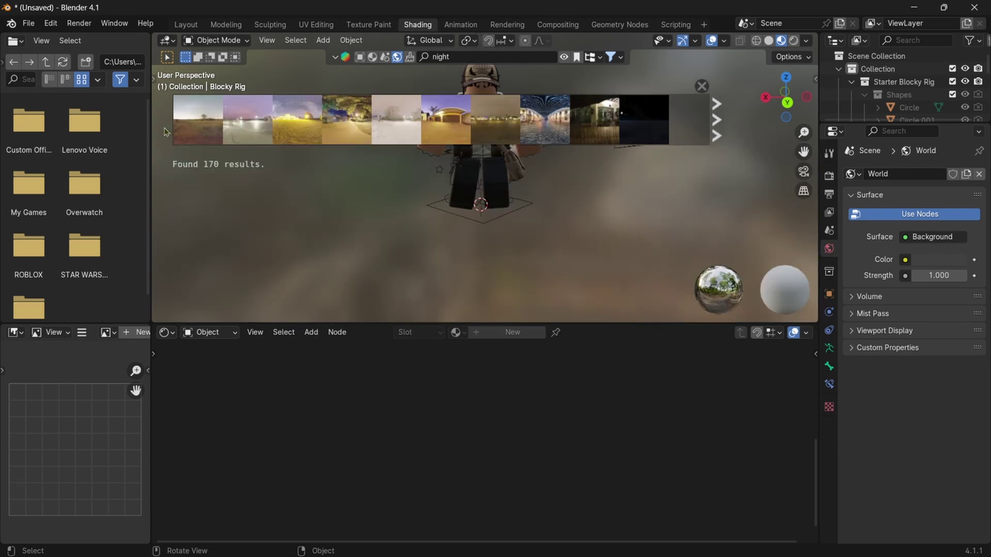
Set the shader editor to World and place a Texture Coordinate node well before the Background node
{"action": "middle_click_drag", "start_coordinate": [326, 402], "coordinate": [367, 445]}
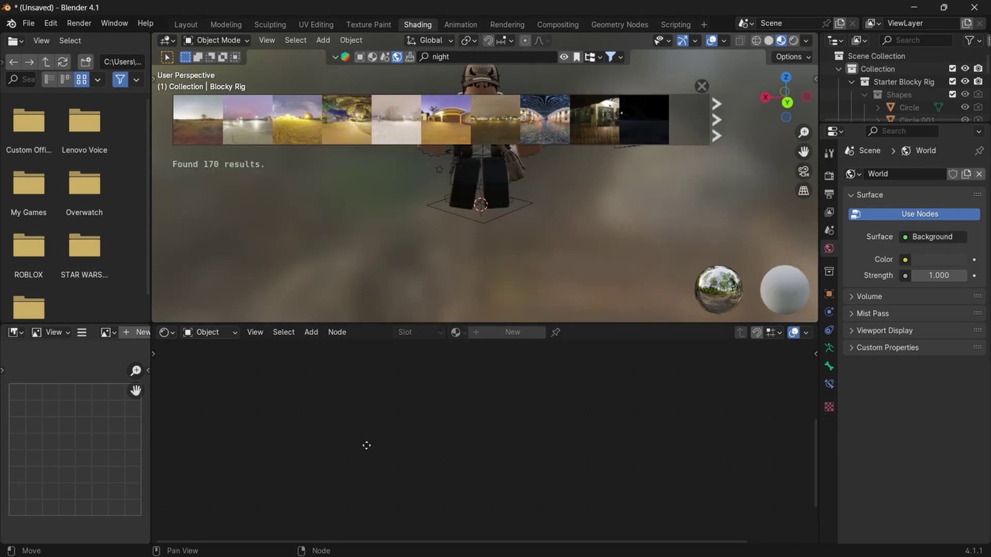
{"action": "left_click", "coordinate": [215, 334]}
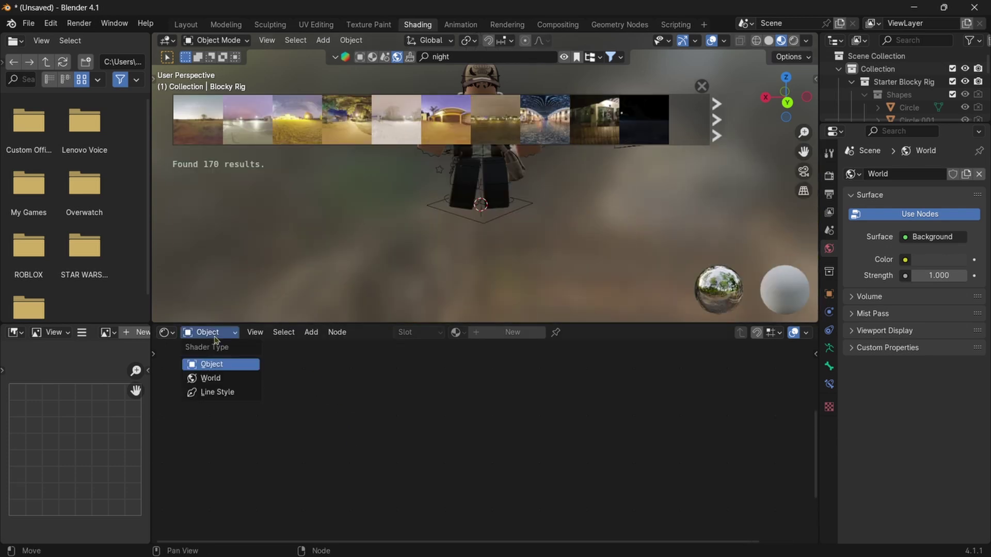
{"action": "left_click", "coordinate": [221, 386]}
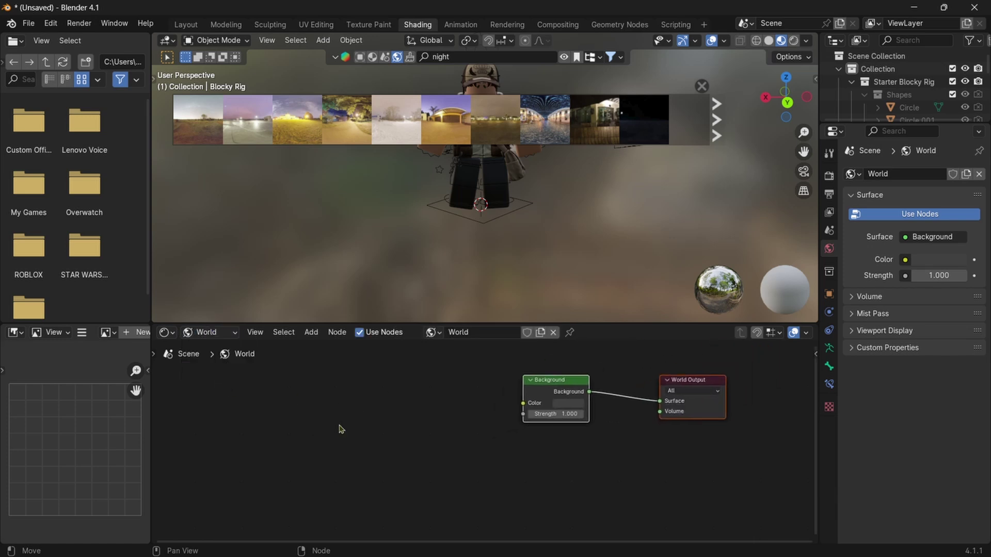
{"action": "key", "text": "shift+a"}
{"action": "left_click", "coordinate": [304, 397]}
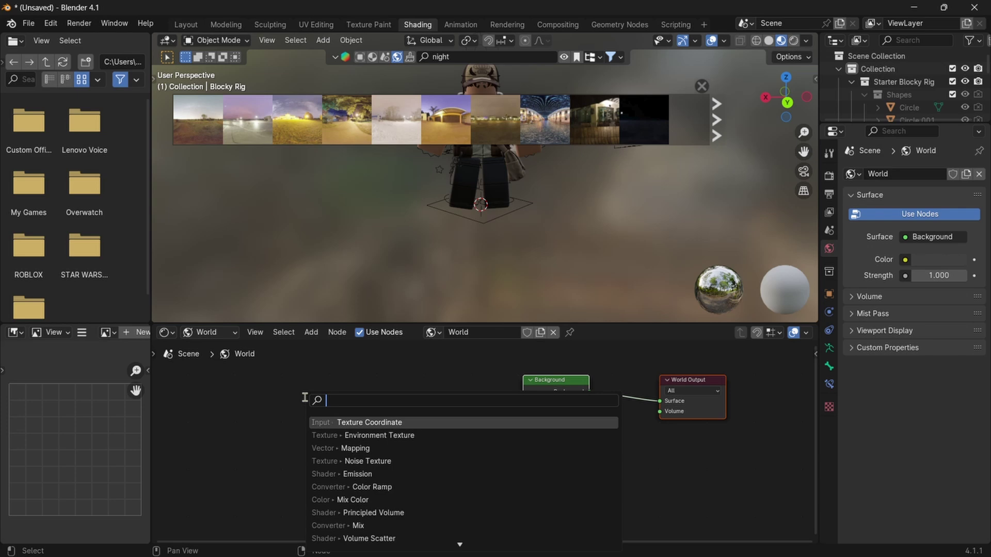
{"action": "left_click", "coordinate": [344, 422]}
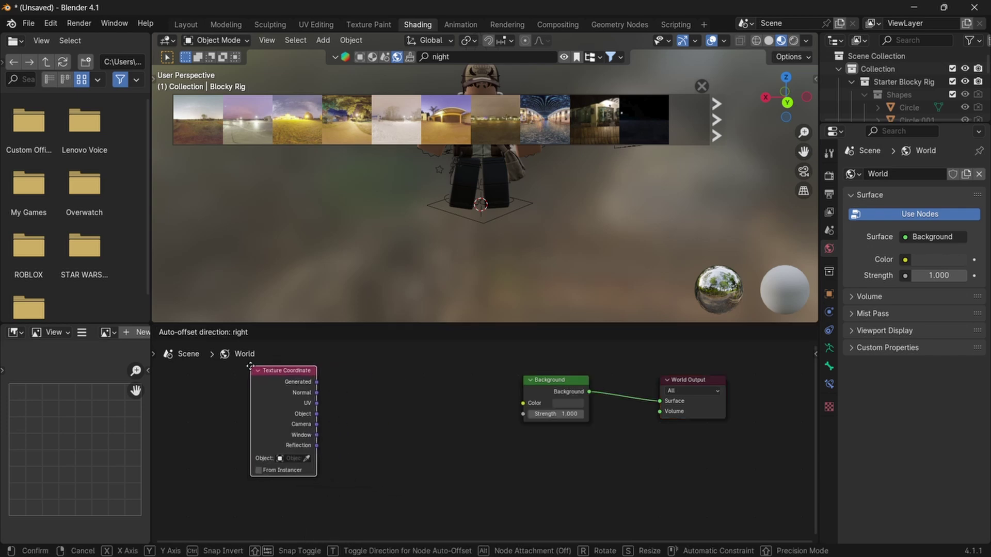
{"action": "left_click", "coordinate": [275, 375]}
Add an Environment Texture node between the Texture Coordinate and Background nodes, spacing it apart from the Background node
{"action": "key", "text": "shift+a"}
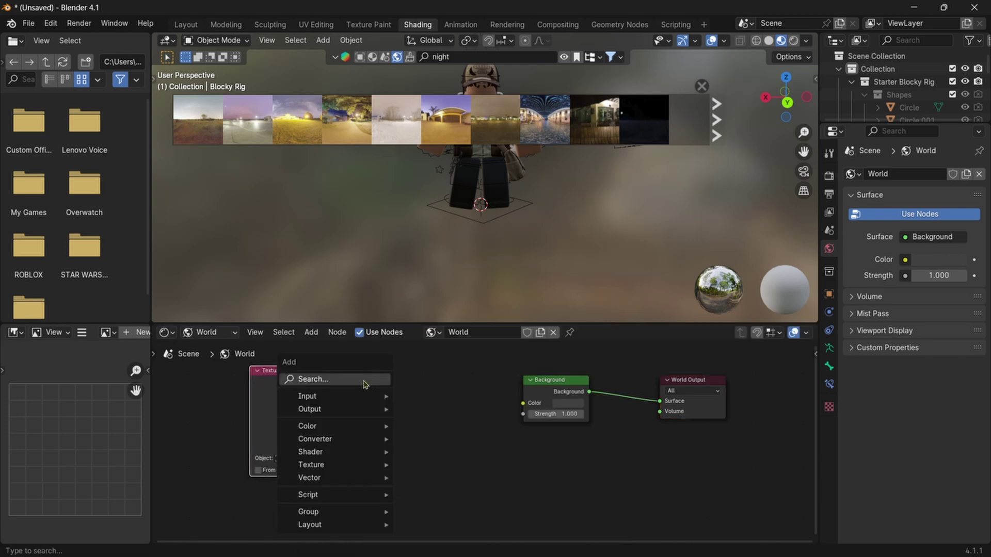
{"action": "left_click", "coordinate": [364, 382]}
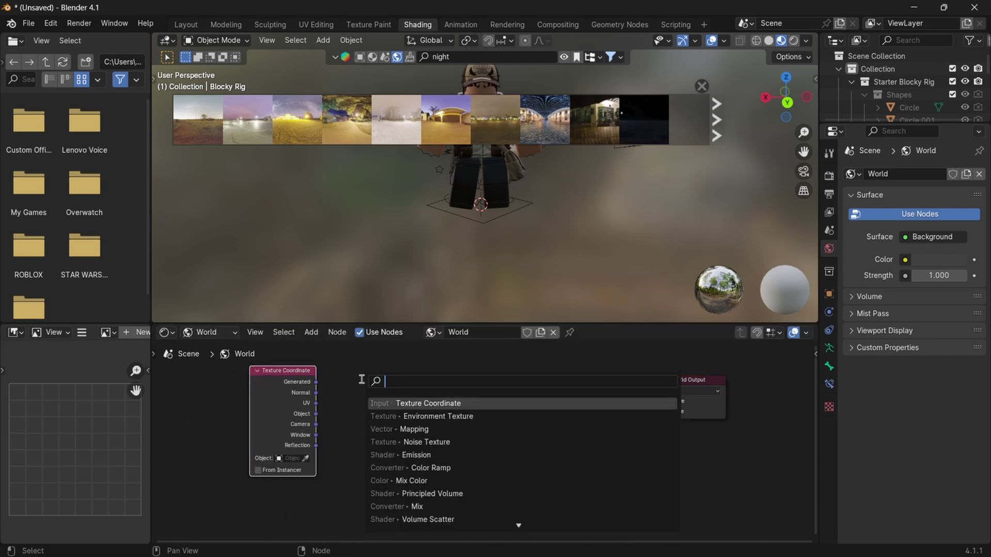
{"action": "left_click", "coordinate": [408, 416]}
{"action": "left_click", "coordinate": [397, 379]}
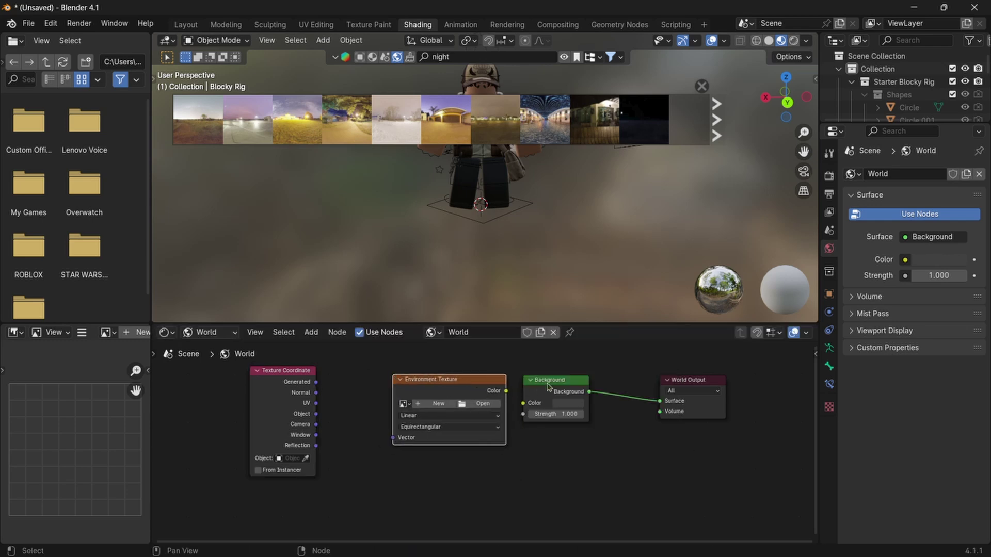
{"action": "left_click_drag", "start_coordinate": [549, 386], "coordinate": [591, 385]}
{"action": "left_click_drag", "start_coordinate": [430, 383], "coordinate": [463, 377]}
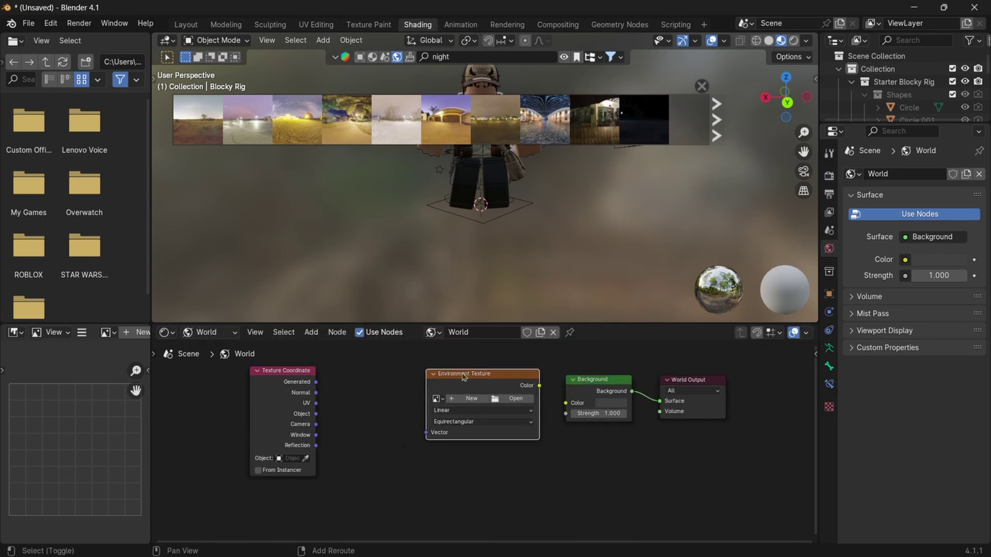
Add a Mapping node between the Texture Coordinate and Environment Texture nodes and space the nodes apart
{"action": "key", "text": "shift+a"}
{"action": "left_click", "coordinate": [411, 371]}
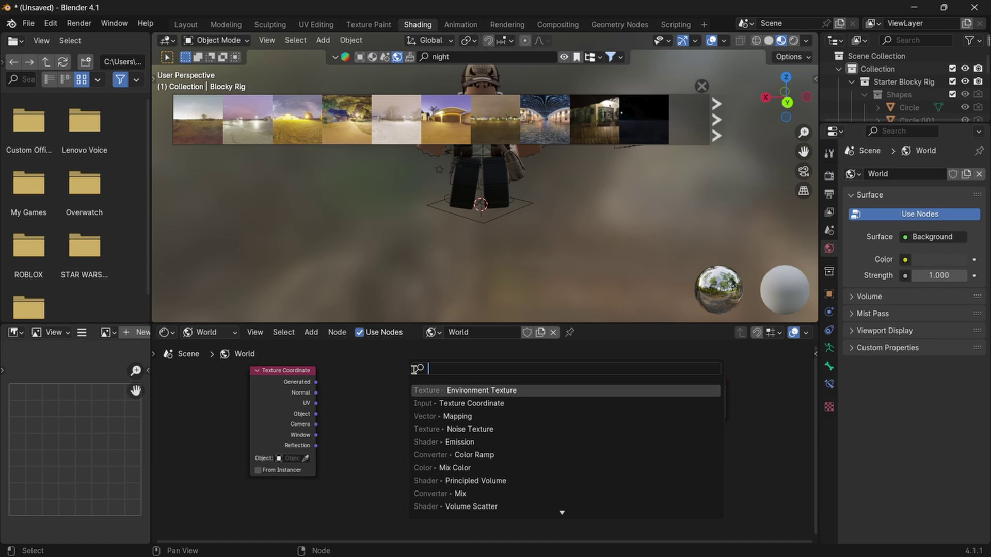
{"action": "left_click", "coordinate": [452, 417]}
{"action": "left_click", "coordinate": [307, 402]}
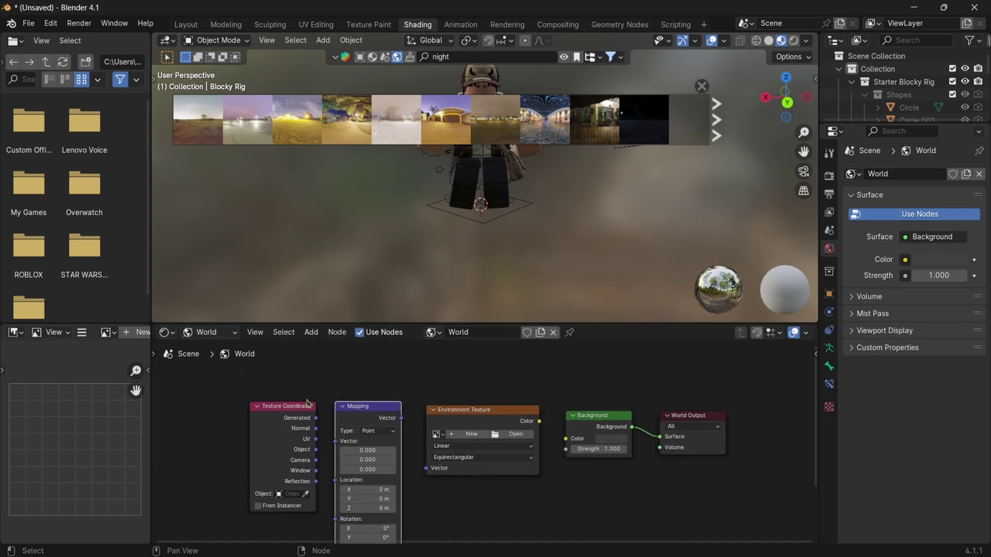
{"action": "left_click_drag", "start_coordinate": [307, 403], "coordinate": [256, 405]}
{"action": "left_click_drag", "start_coordinate": [377, 414], "coordinate": [351, 410]}
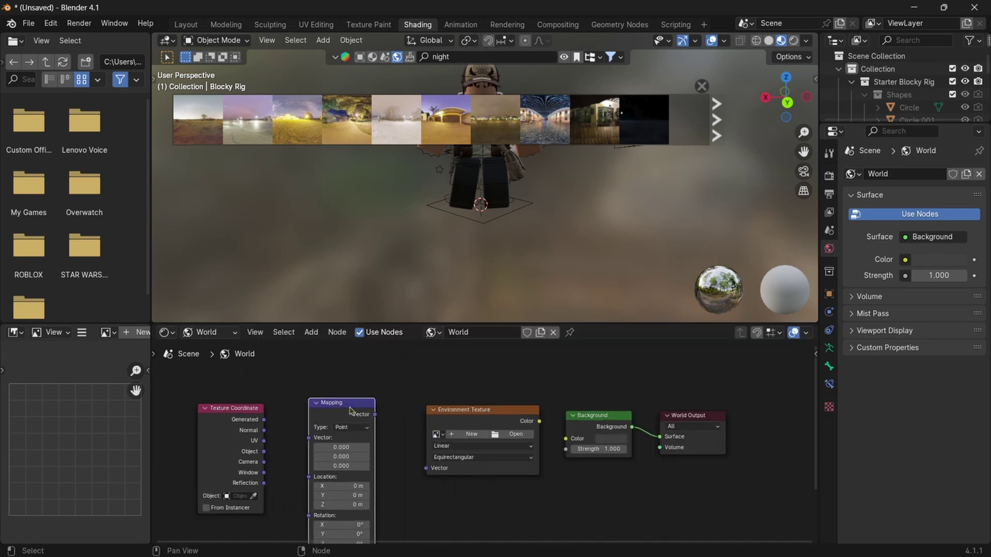
Connect Texture Coordinate Generated to Mapping Vector, Mapping to Environment Texture Vector, and Environment Texture Color to Background Color
{"action": "middle_click_drag", "start_coordinate": [350, 411], "coordinate": [391, 350]}
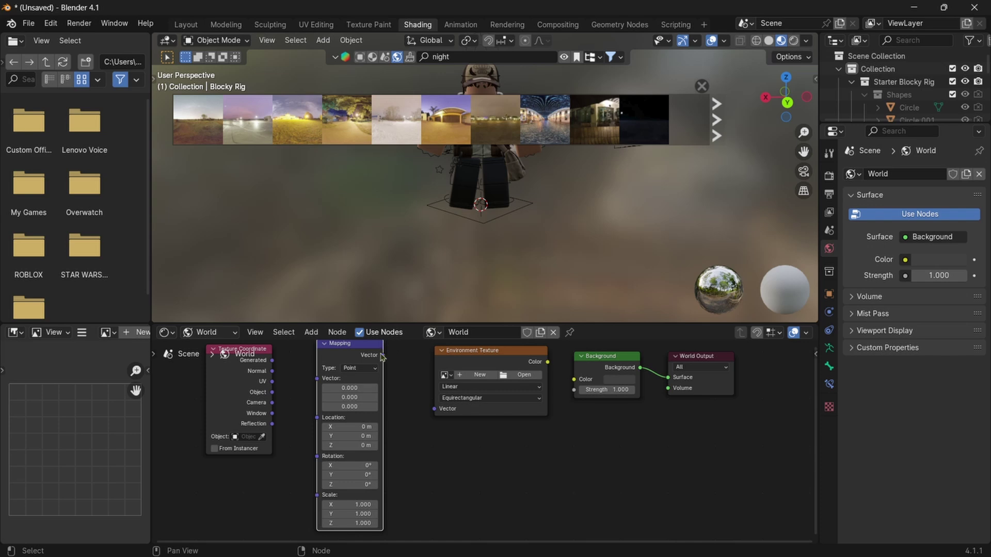
{"action": "left_click_drag", "start_coordinate": [382, 356], "coordinate": [435, 408]}
{"action": "left_click_drag", "start_coordinate": [318, 379], "coordinate": [272, 385]}
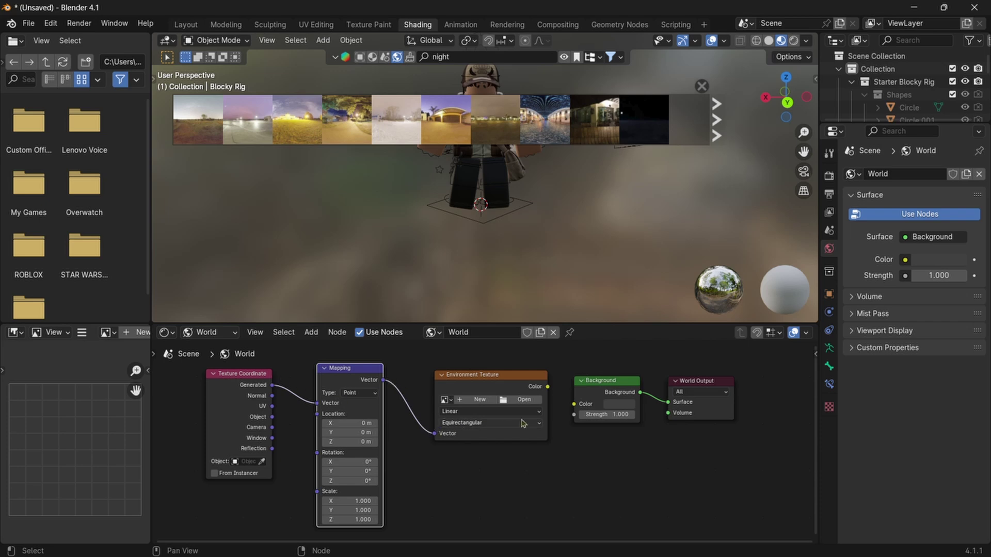
{"action": "left_click_drag", "start_coordinate": [548, 386], "coordinate": [574, 407]}
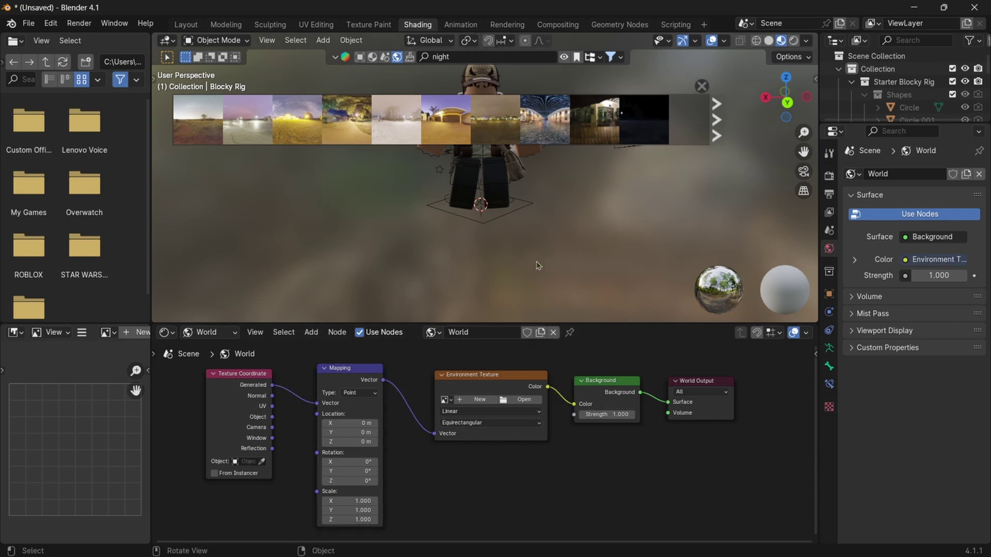
Replace the HDRI asset search term with "city" and run the search
{"action": "middle_click_drag", "start_coordinate": [537, 258], "coordinate": [553, 236]}
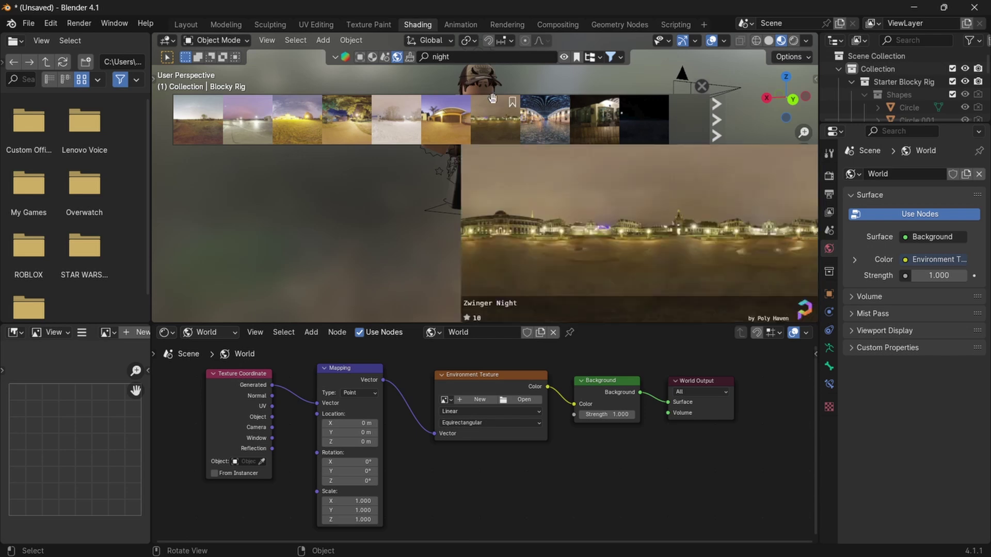
{"action": "left_click", "coordinate": [473, 57]}
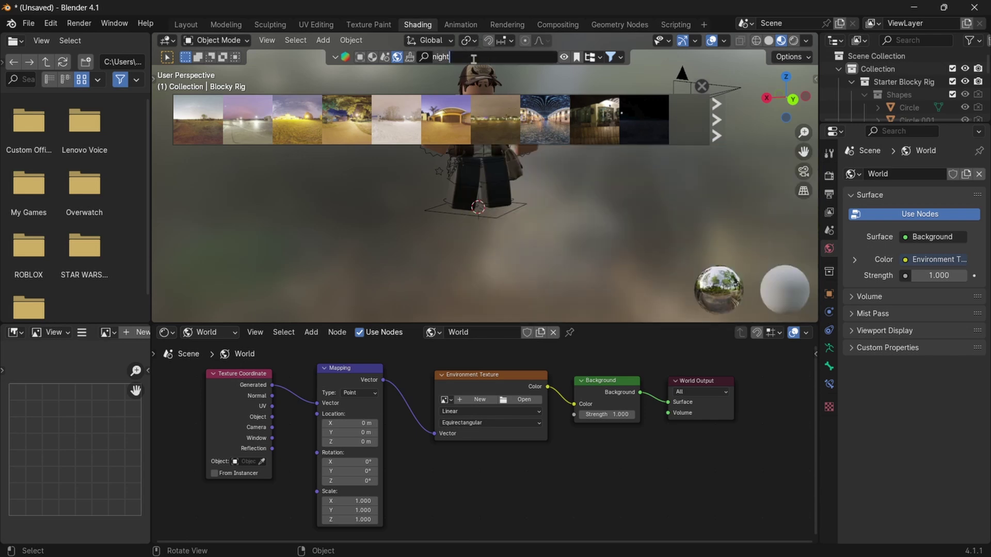
{"action": "key", "text": "BackSpace"}
{"action": "key", "text": "BackSpace"}
{"action": "key", "text": "BackSpace"}
{"action": "key", "text": "BackSpace"}
{"action": "key", "text": "BackSpace"}
{"action": "type", "text": "city"}
{"action": "key", "text": "Return"}
Download the City Viaduct HDRI at 4096 resolution as the world environment and close the asset results
{"action": "mouse_move", "coordinate": [229, 127]}
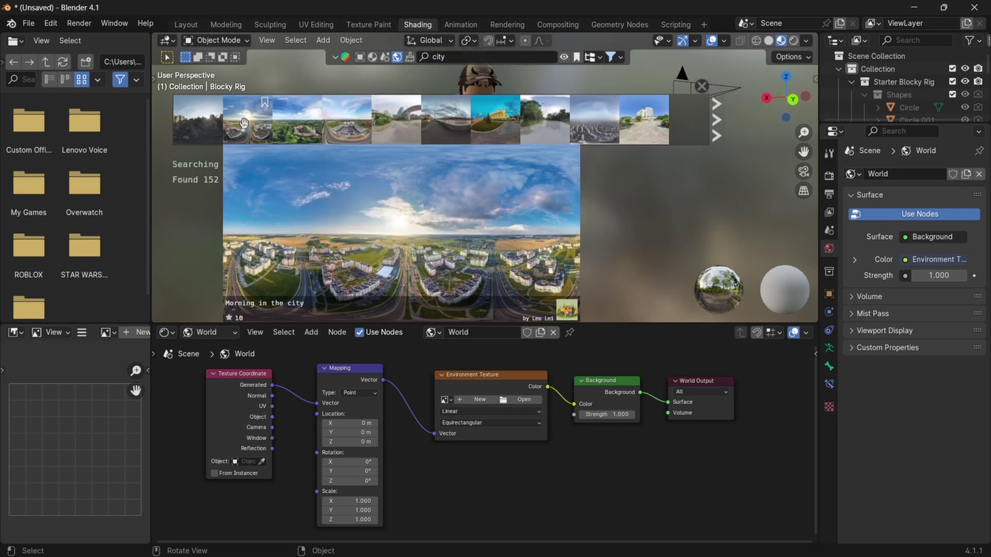
{"action": "mouse_move", "coordinate": [341, 130]}
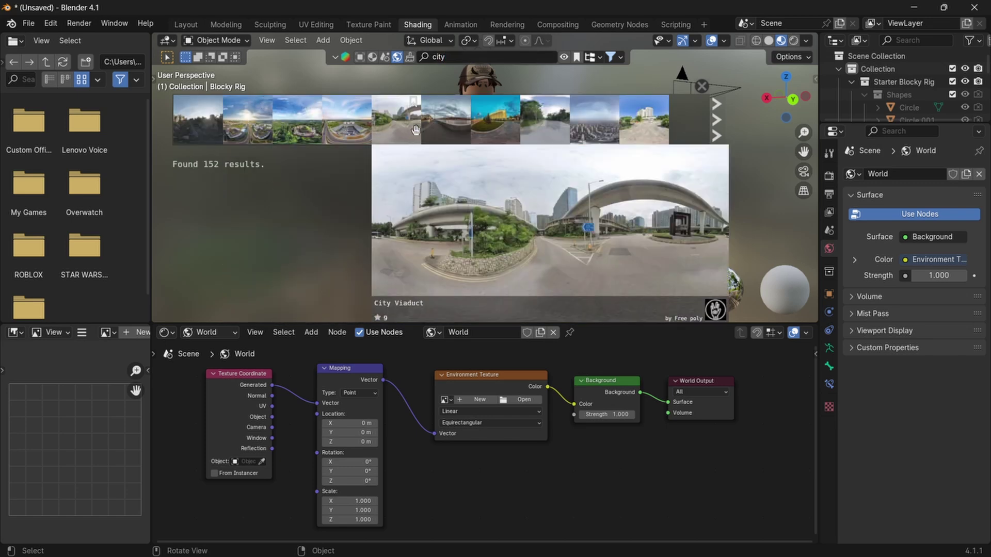
{"action": "mouse_move", "coordinate": [410, 132]}
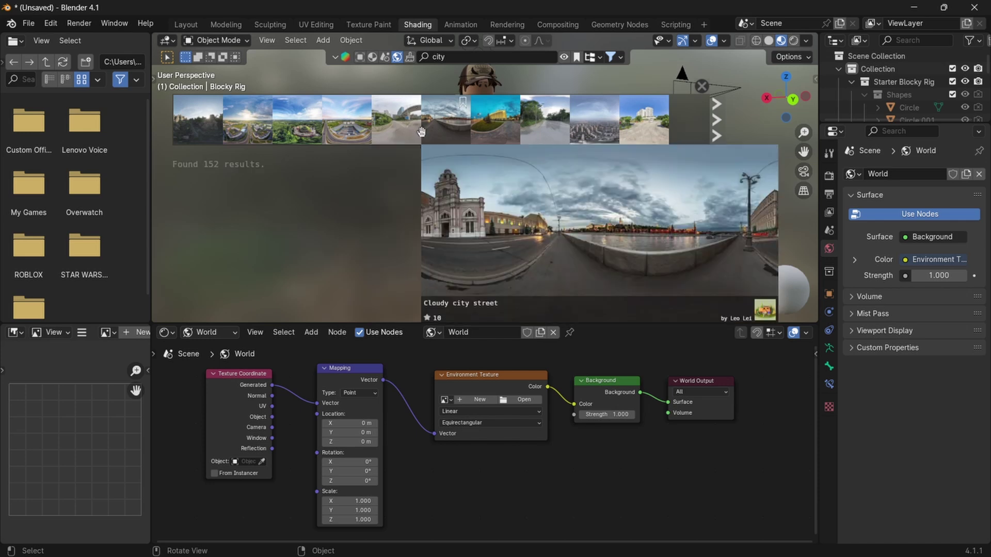
{"action": "left_click_drag", "start_coordinate": [397, 129], "coordinate": [713, 185]}
{"action": "left_click", "coordinate": [747, 164]}
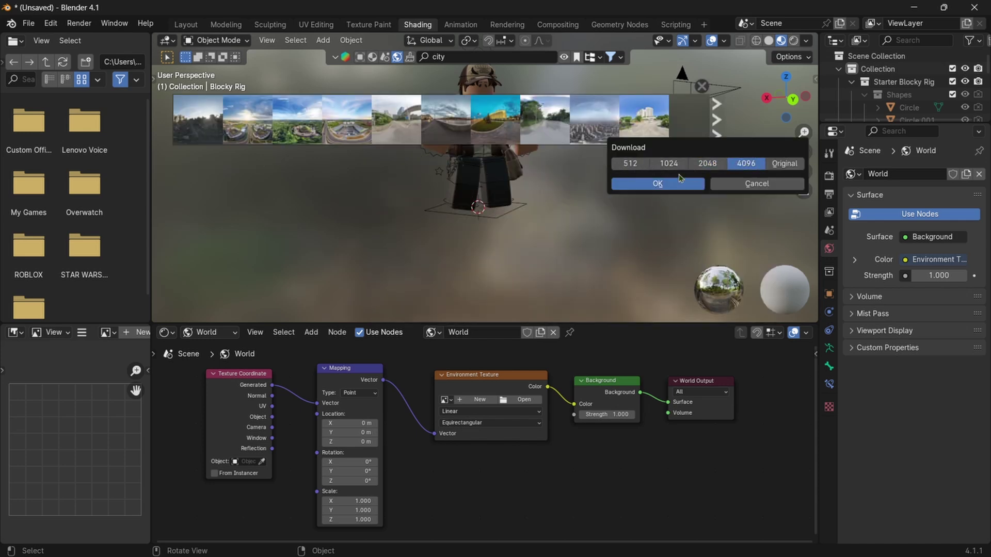
{"action": "left_click", "coordinate": [665, 185]}
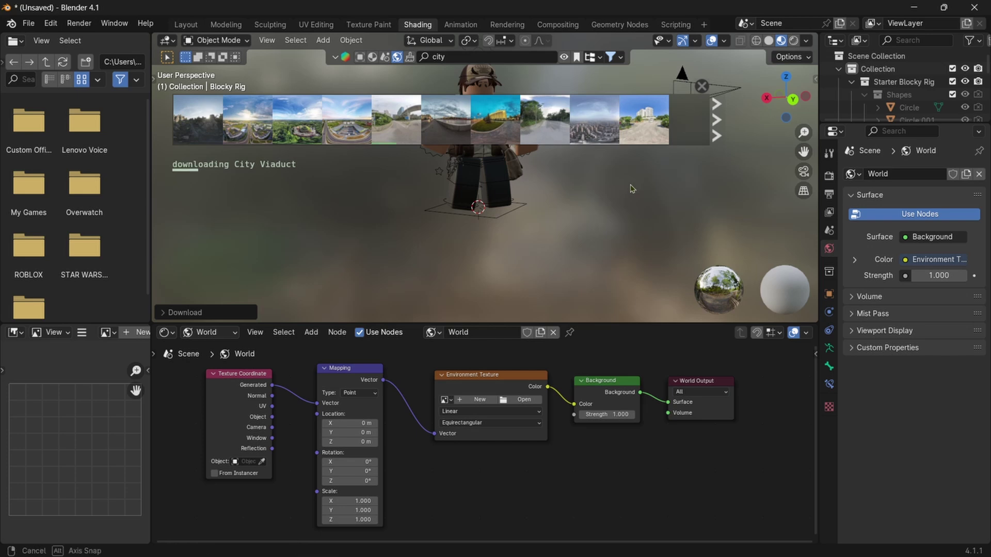
{"action": "middle_click_drag", "start_coordinate": [632, 188], "coordinate": [705, 81]}
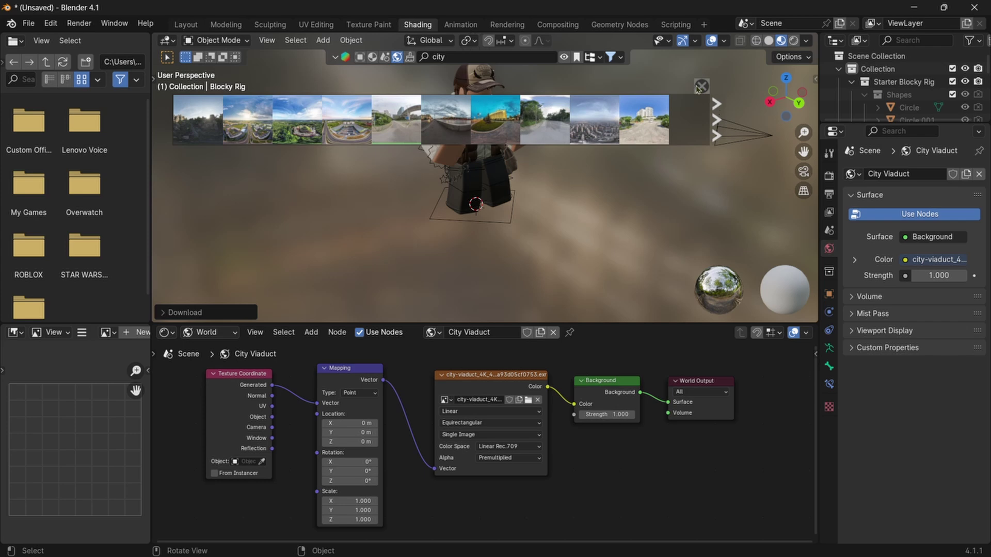
{"action": "left_click", "coordinate": [700, 87]}
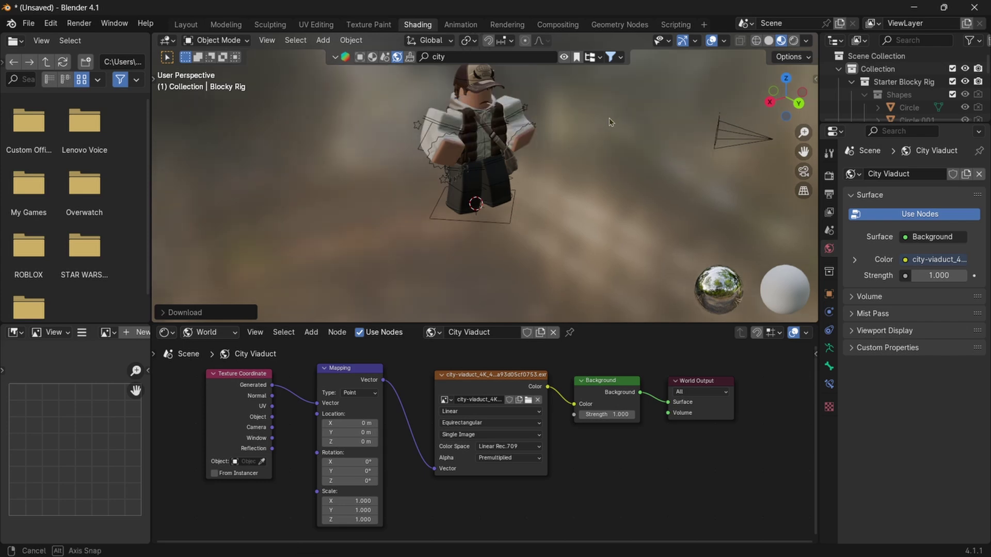
Switch to the Layout workspace and view the avatar against the HDRI through the scene camera
{"action": "middle_click_drag", "start_coordinate": [608, 122], "coordinate": [289, 77]}
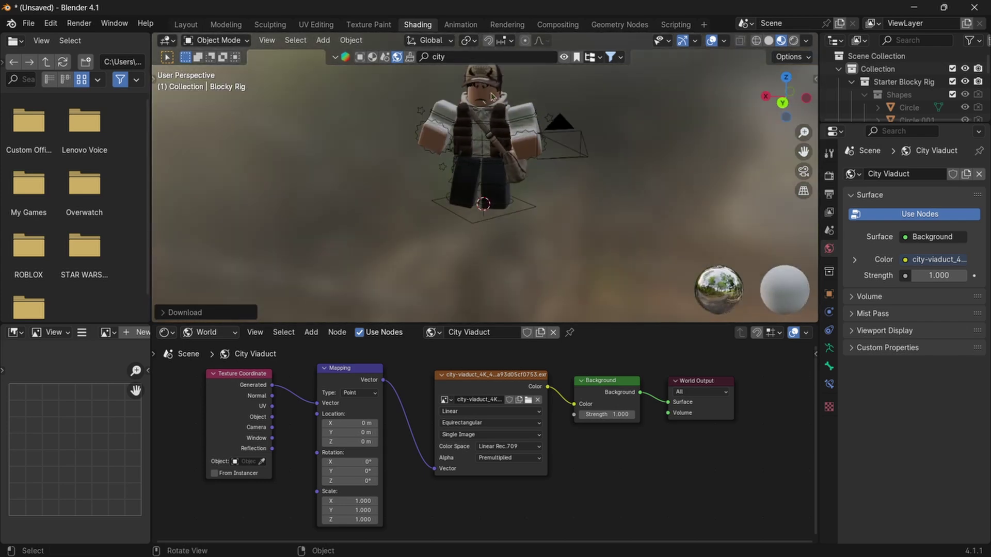
{"action": "left_click", "coordinate": [189, 26]}
{"action": "middle_click_drag", "start_coordinate": [591, 176], "coordinate": [520, 182]}
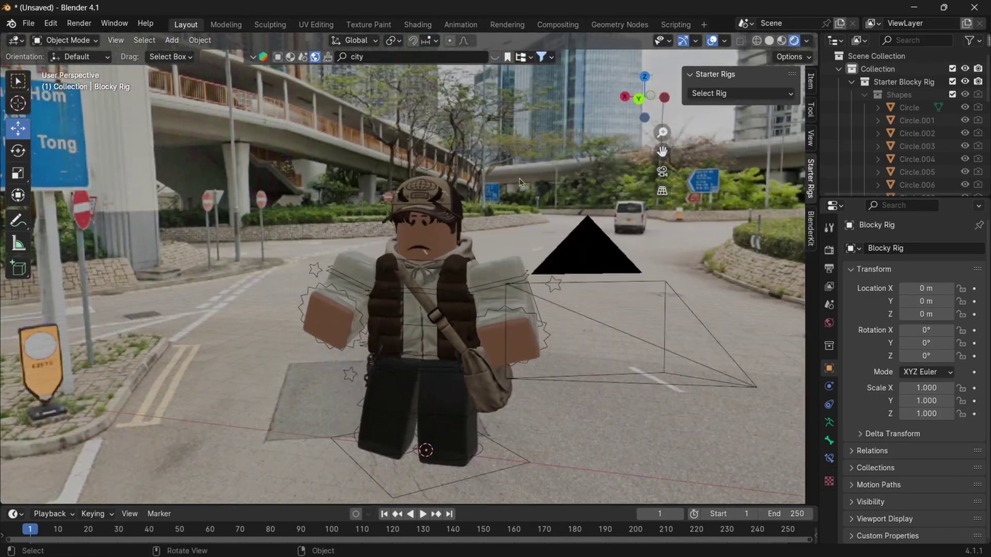
{"action": "left_click", "coordinate": [662, 172]}
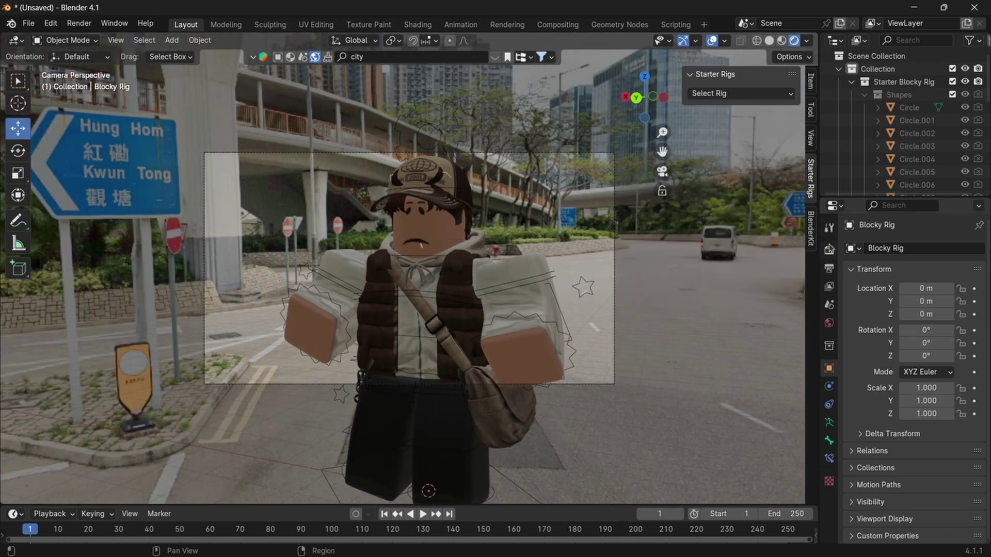
Set the scene's render engine to Cycles
{"action": "left_click", "coordinate": [829, 251]}
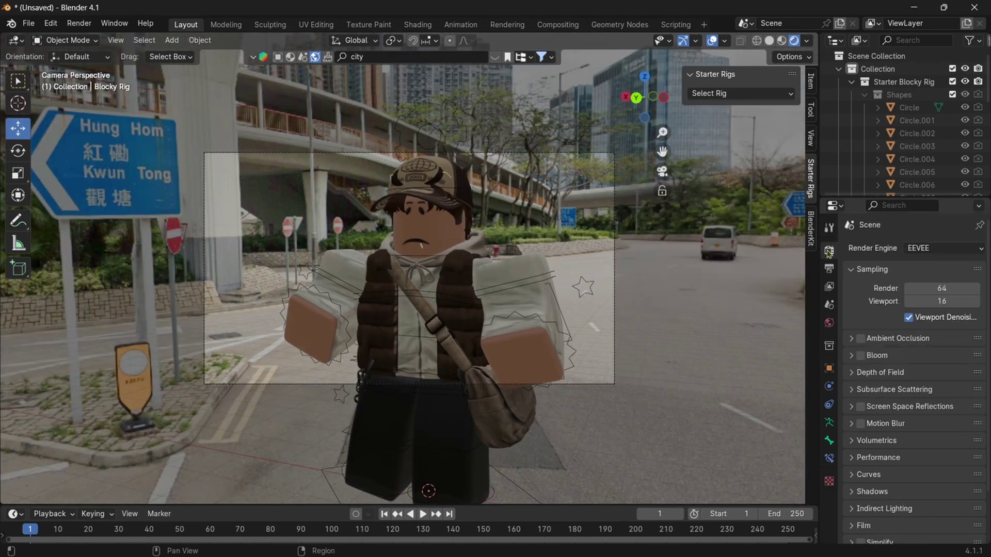
{"action": "left_click", "coordinate": [910, 251]}
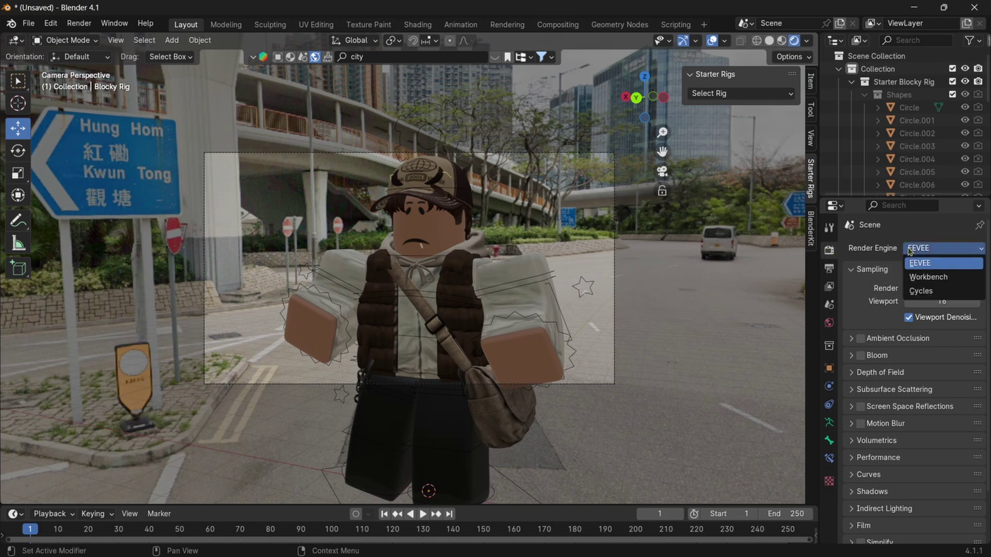
{"action": "left_click", "coordinate": [926, 293]}
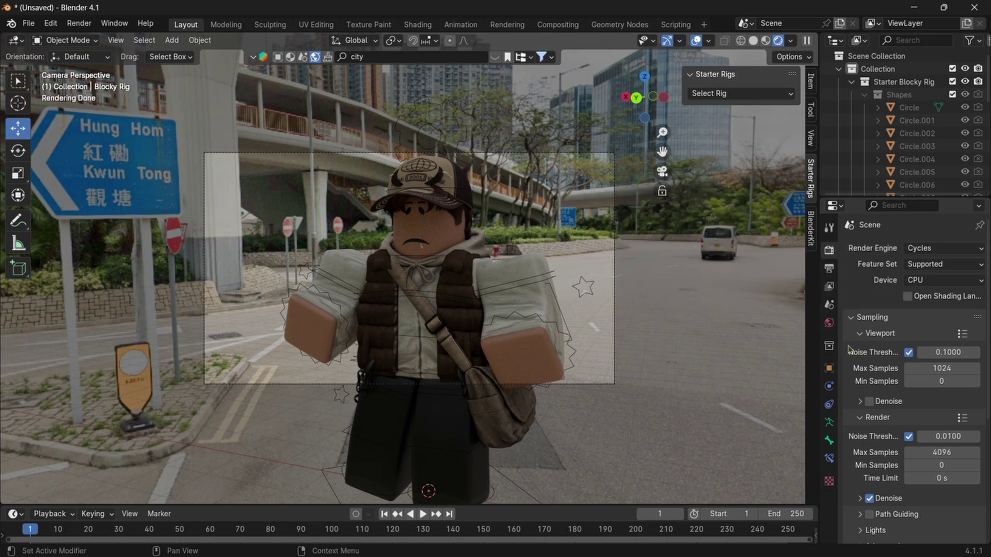
Enable Transparent in the Film render settings to hide the HDRI background
{"action": "scroll", "coordinate": [867, 346], "scroll_direction": "down", "scroll_amount": 8}
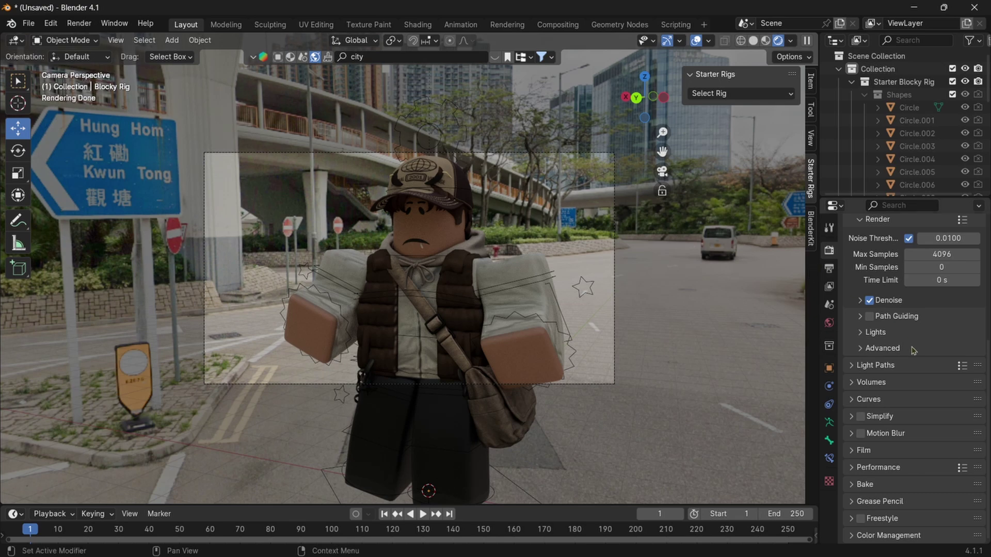
{"action": "left_click", "coordinate": [861, 450]}
{"action": "scroll", "coordinate": [888, 431], "scroll_direction": "down", "scroll_amount": 5}
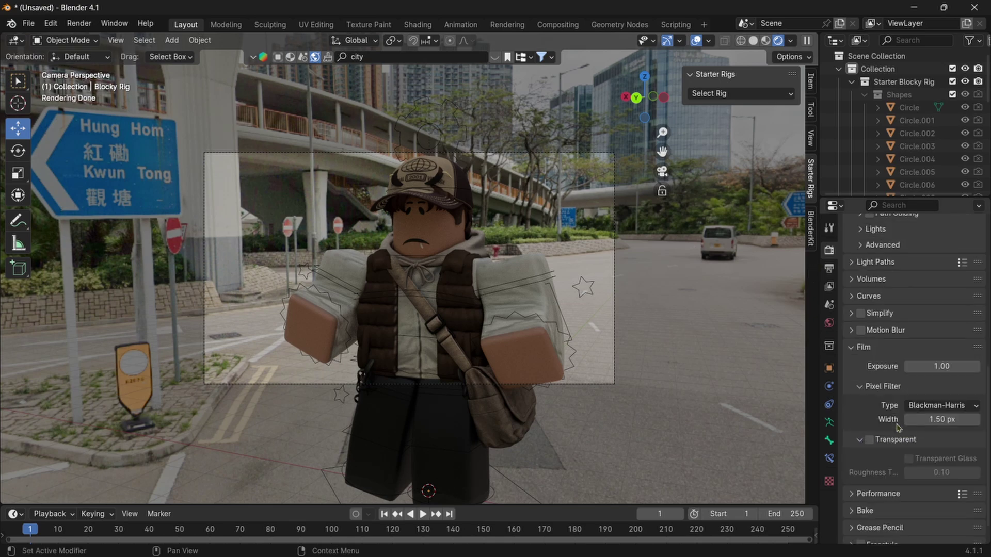
{"action": "left_click", "coordinate": [876, 441]}
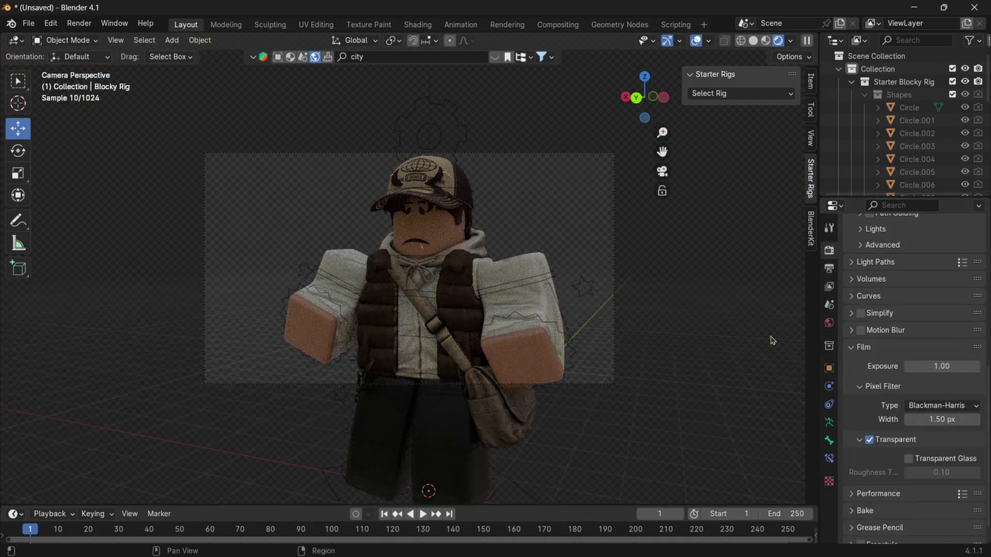
Switch the viewport from rendered display to Material Preview shading
{"action": "left_click", "coordinate": [662, 171]}
{"action": "scroll", "coordinate": [619, 283], "scroll_direction": "down", "scroll_amount": 3}
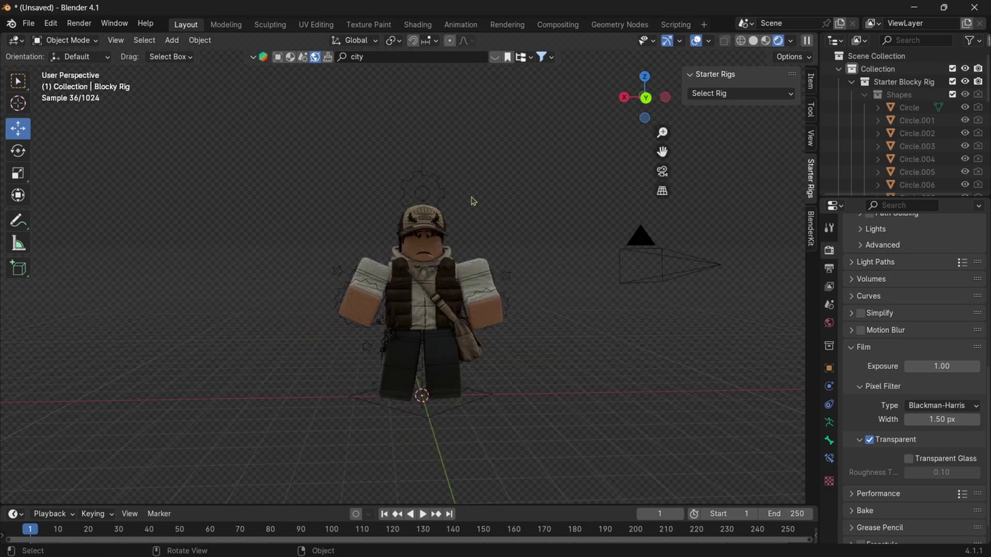
{"action": "middle_click_drag", "start_coordinate": [540, 237], "coordinate": [594, 236]}
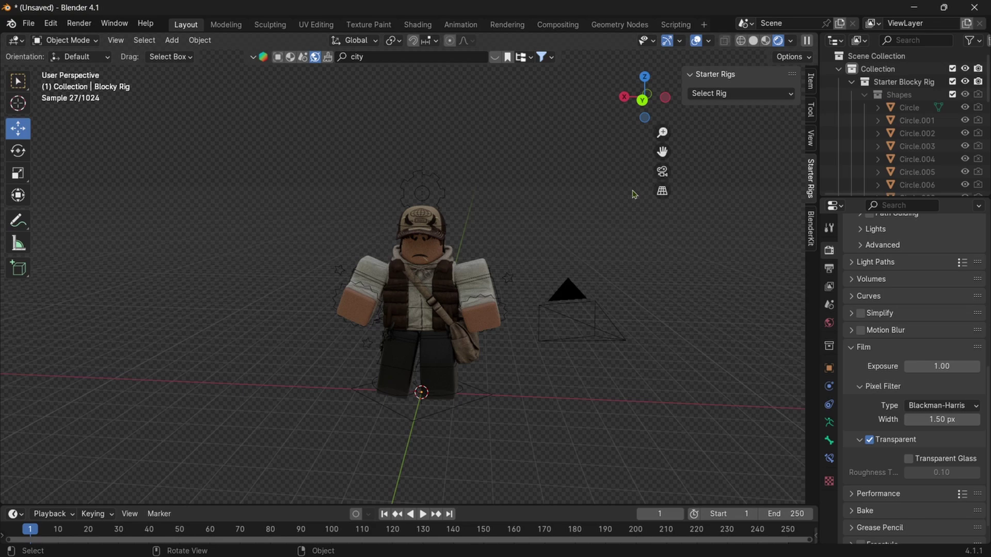
{"action": "left_click", "coordinate": [661, 172]}
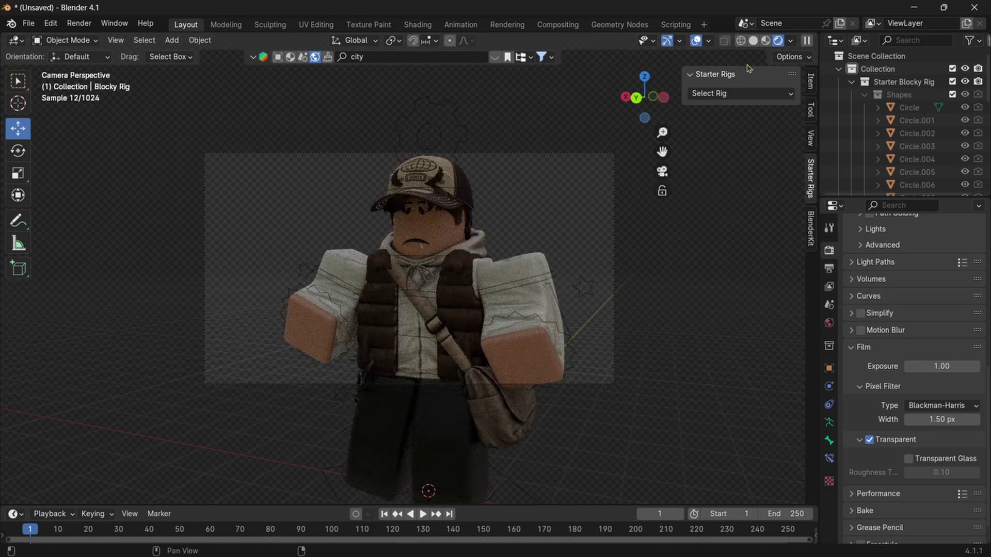
{"action": "left_click", "coordinate": [757, 43]}
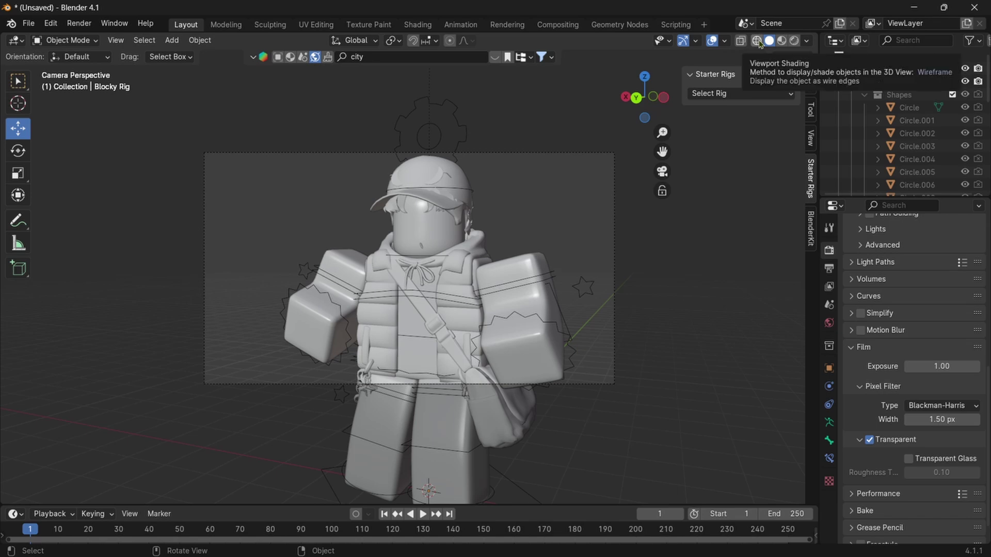
{"action": "left_click", "coordinate": [781, 41]}
{"action": "left_click", "coordinate": [769, 41]}
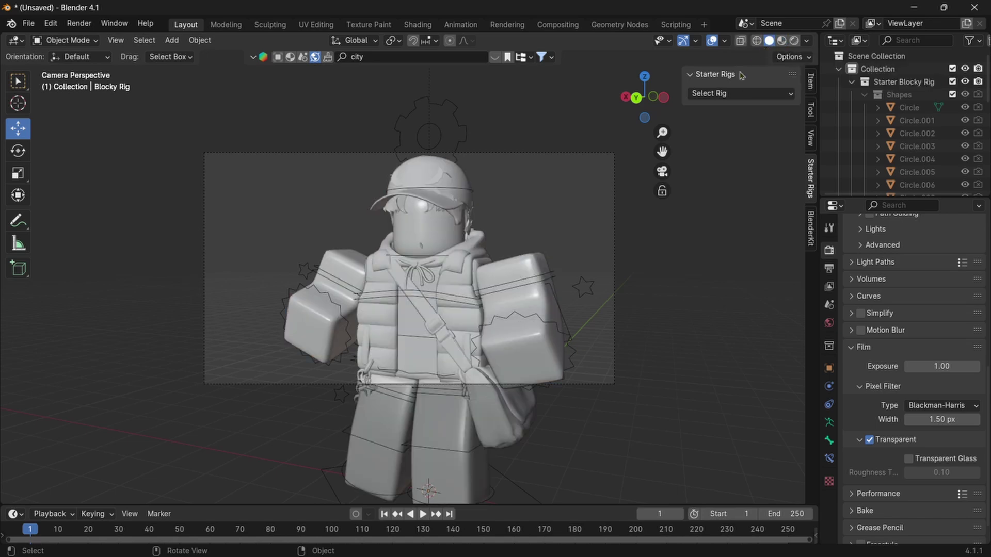
{"action": "mouse_move", "coordinate": [521, 227]}
{"action": "middle_mouse_down"}
{"action": "mouse_move", "coordinate": [512, 225]}
{"action": "mouse_move", "coordinate": [655, 138]}
{"action": "mouse_move", "coordinate": [583, 188]}
{"action": "mouse_move", "coordinate": [452, 250]}
{"action": "mouse_move", "coordinate": [551, 239]}
{"action": "mouse_move", "coordinate": [506, 243]}
{"action": "mouse_move", "coordinate": [520, 232]}
{"action": "mouse_move", "coordinate": [498, 219]}
{"action": "middle_mouse_up"}
{"action": "left_click", "coordinate": [782, 42]}
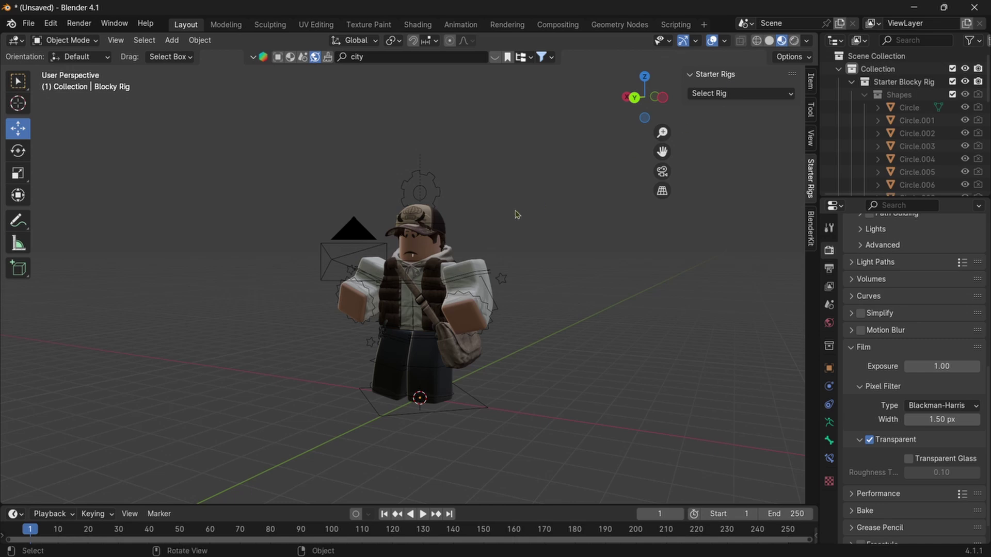
Return to the scene camera's view of the avatar and render it as a still image
{"action": "left_click", "coordinate": [663, 171]}
{"action": "middle_click_drag", "start_coordinate": [665, 173], "coordinate": [523, 208]}
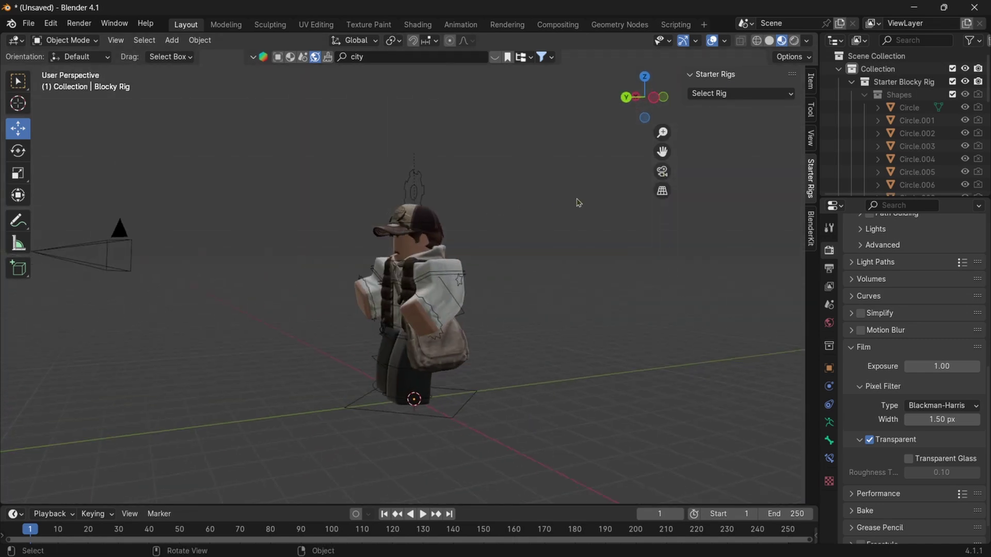
{"action": "left_click", "coordinate": [662, 173]}
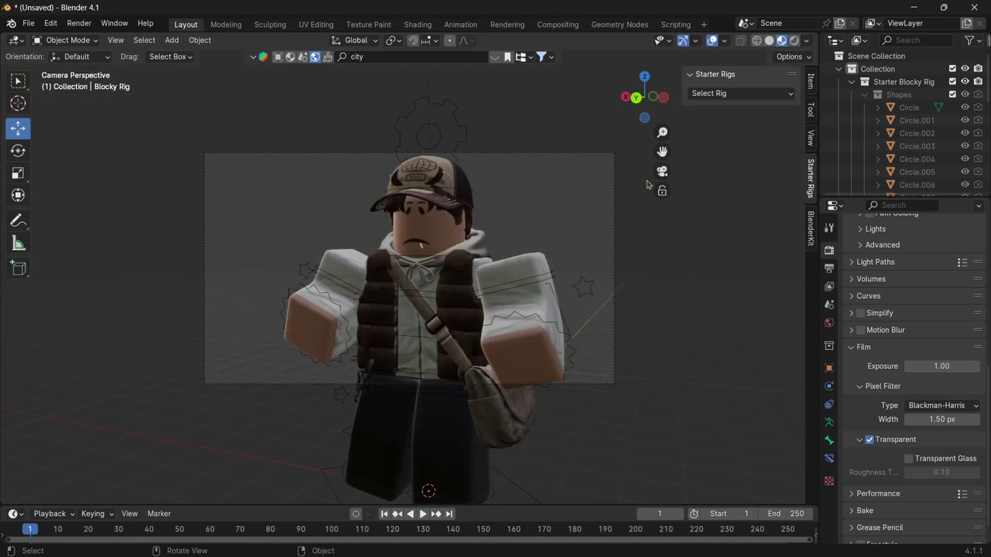
{"action": "left_click", "coordinate": [79, 24]}
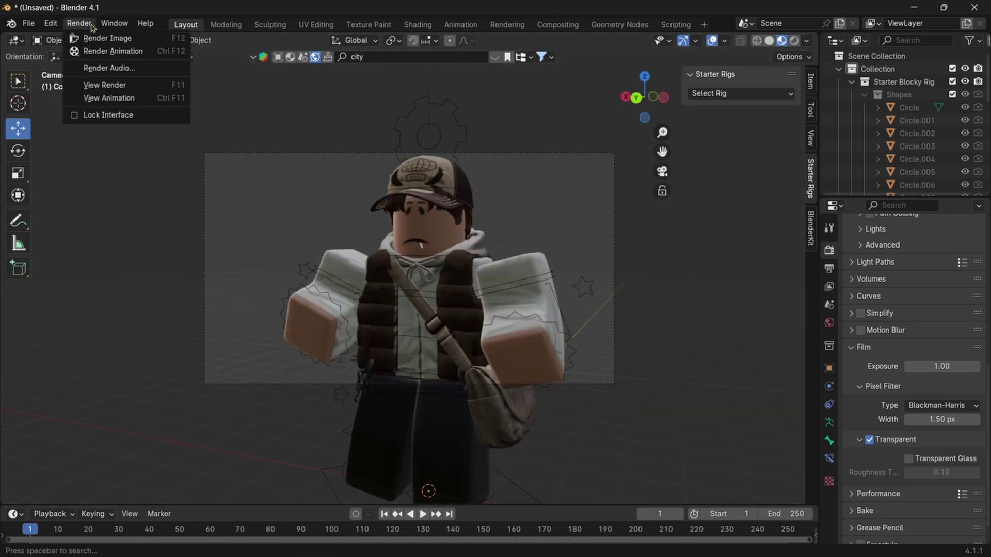
{"action": "left_click", "coordinate": [94, 38]}
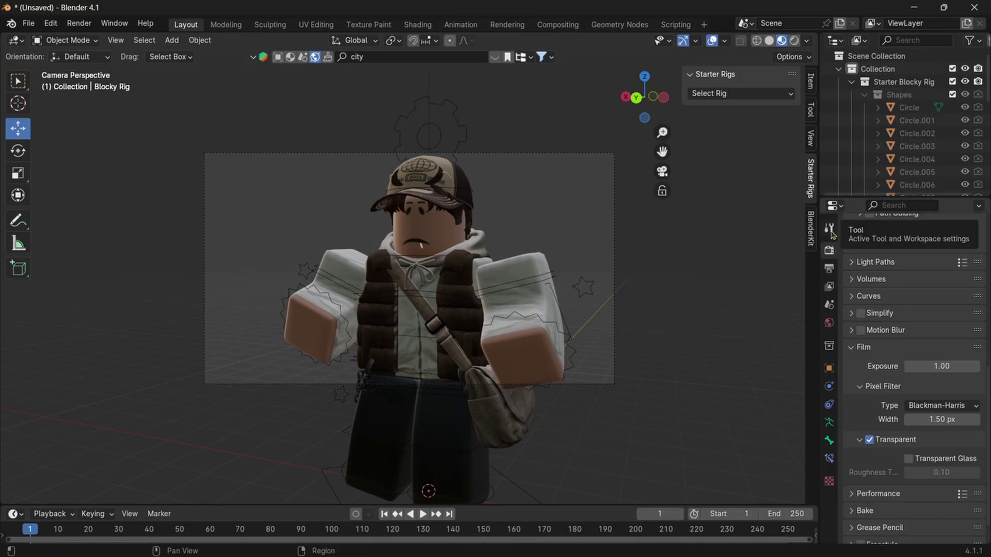
Set the viewport max samples to 100 in the Cycles sampling settings
{"action": "scroll", "coordinate": [935, 298], "scroll_direction": "up", "scroll_amount": 10}
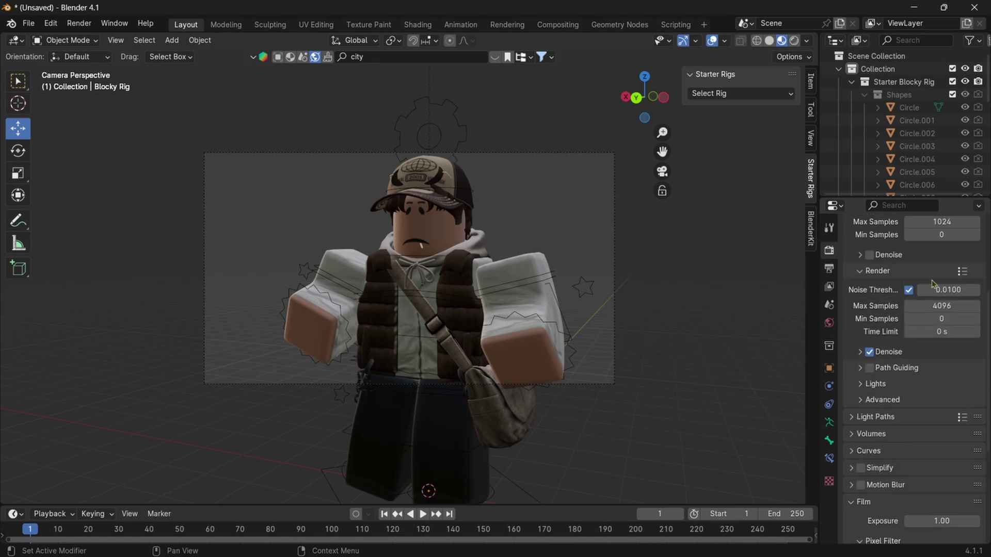
{"action": "left_click", "coordinate": [936, 298]}
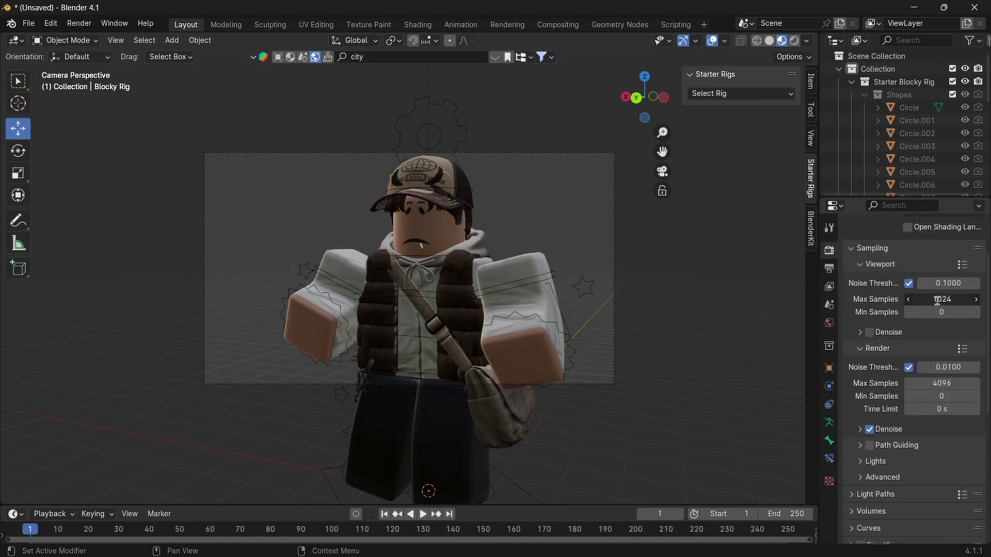
{"action": "key", "text": "BackSpace"}
{"action": "type", "text": "100"}
{"action": "key", "text": "Return"}
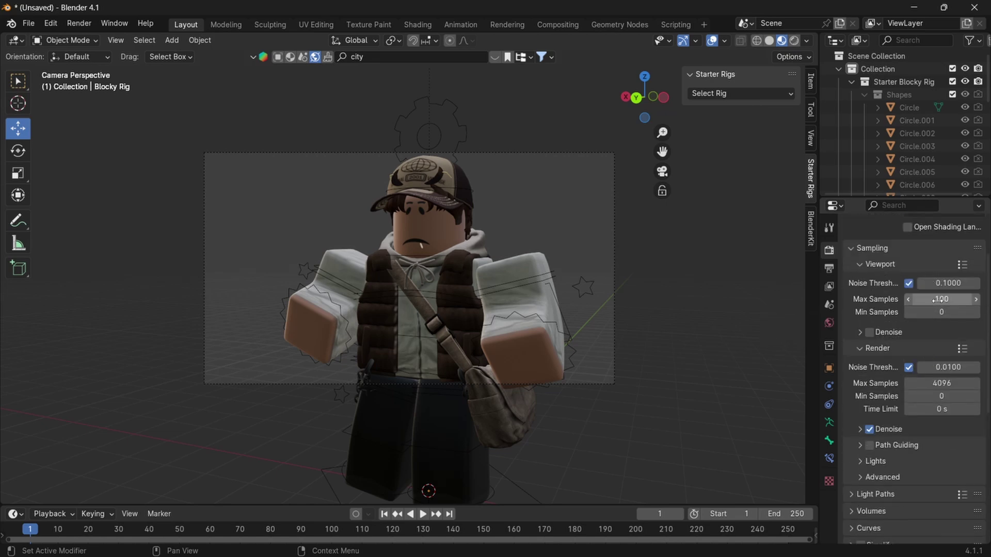
Try render max samples of 300 and 1500
{"action": "left_click", "coordinate": [936, 384]}
{"action": "key", "text": "BackSpace"}
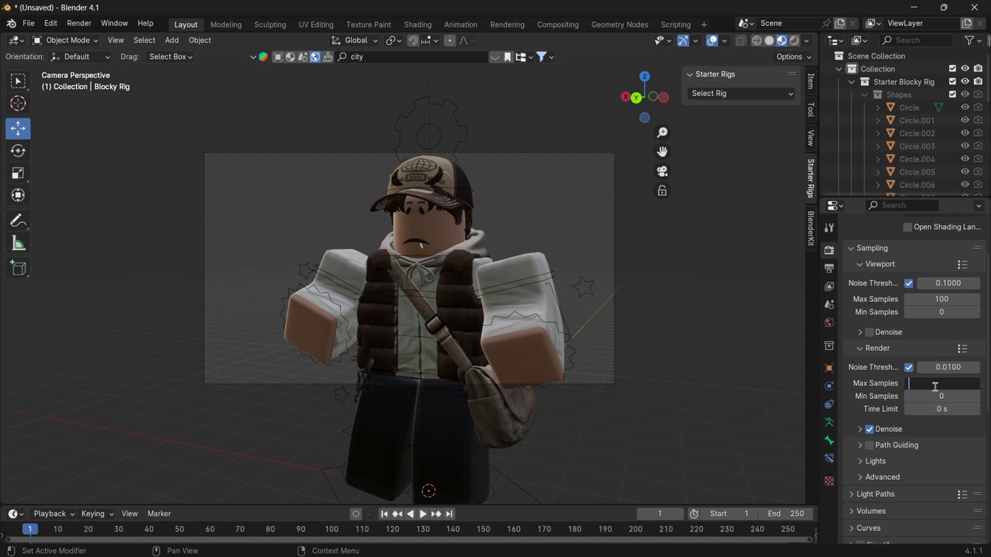
{"action": "type", "text": "300"}
{"action": "key", "text": "Return"}
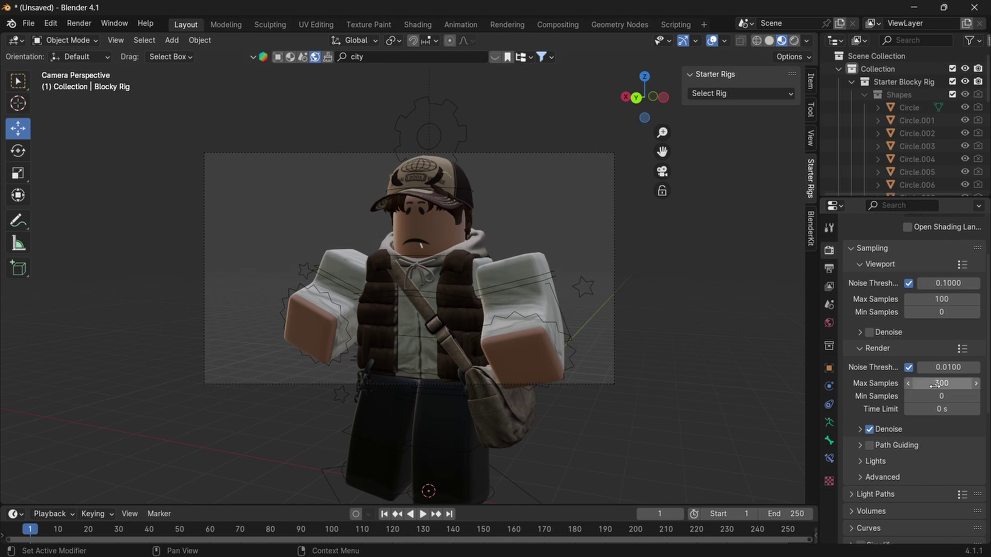
{"action": "left_click", "coordinate": [934, 385]}
{"action": "key", "text": "BackSpace"}
{"action": "type", "text": "150"}
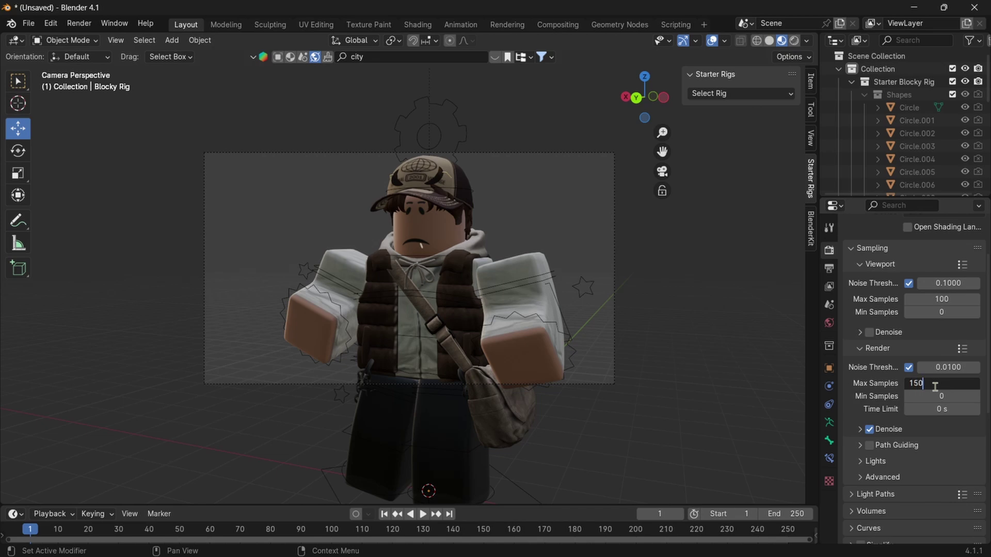
{"action": "type", "text": "0"}
{"action": "key", "text": "Return"}
Set the render max samples to 1000
{"action": "left_click", "coordinate": [932, 387]}
{"action": "type", "text": "1000"}
{"action": "key", "text": "Return"}
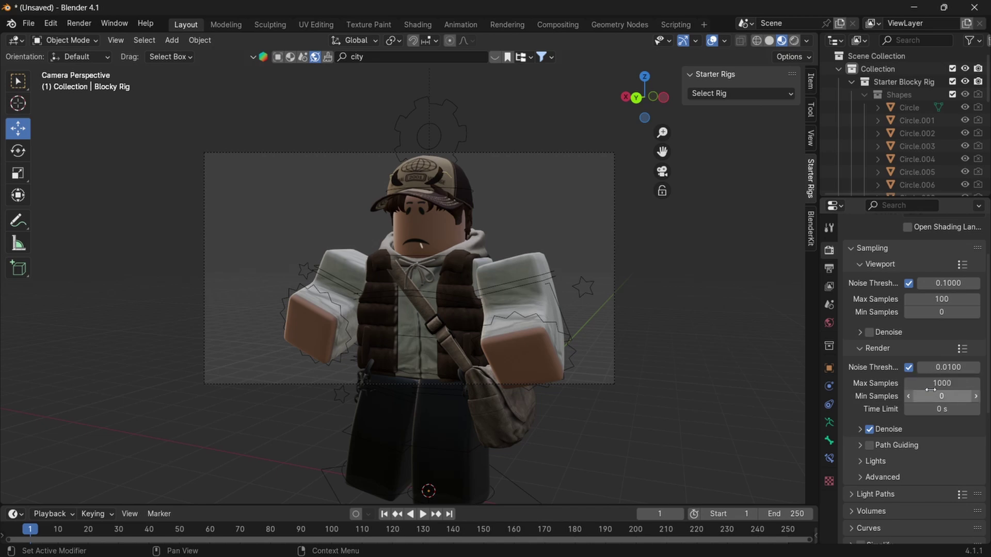
Set the render max samples to 300 and render the camera view as a still image
{"action": "left_click", "coordinate": [930, 387]}
{"action": "key", "text": "BackSpace"}
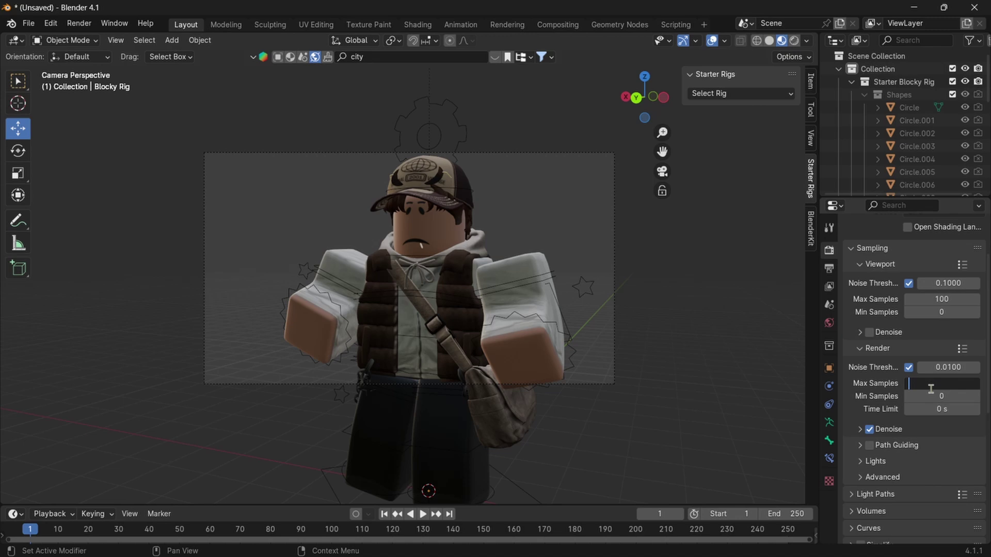
{"action": "type", "text": "300"}
{"action": "key", "text": "Return"}
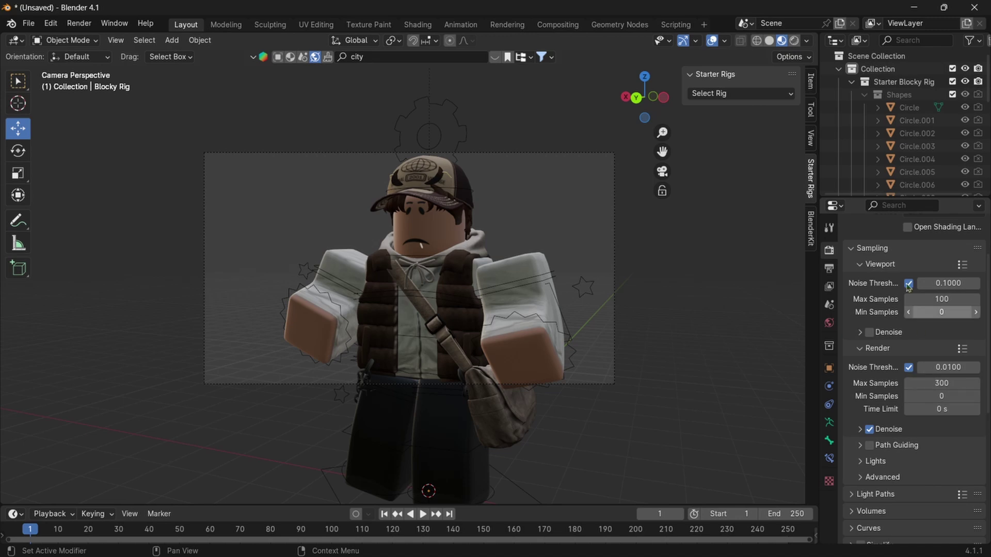
{"action": "left_click", "coordinate": [80, 24]}
{"action": "left_click", "coordinate": [93, 36]}
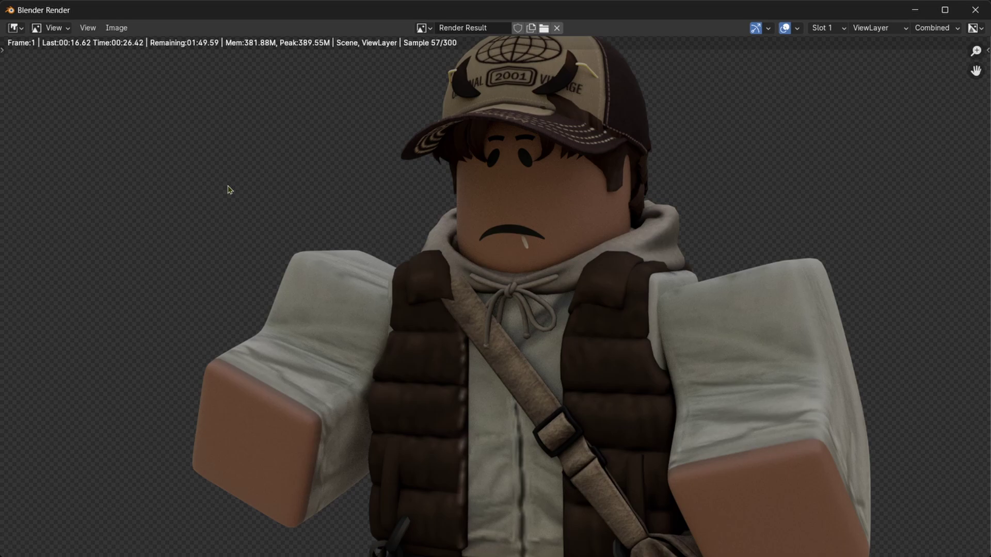
{"action": "left_click", "coordinate": [914, 10]}
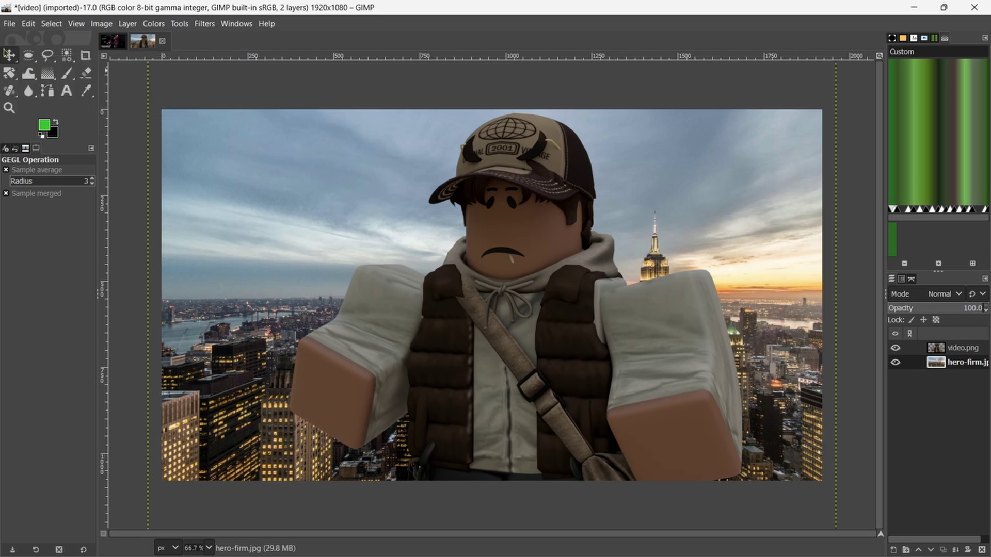
In GIMP, move the hero-firm.jpg city background up so the skyline sits higher behind the avatar
{"action": "left_click", "coordinate": [9, 55]}
{"action": "left_click_drag", "start_coordinate": [255, 152], "coordinate": [264, 109]}
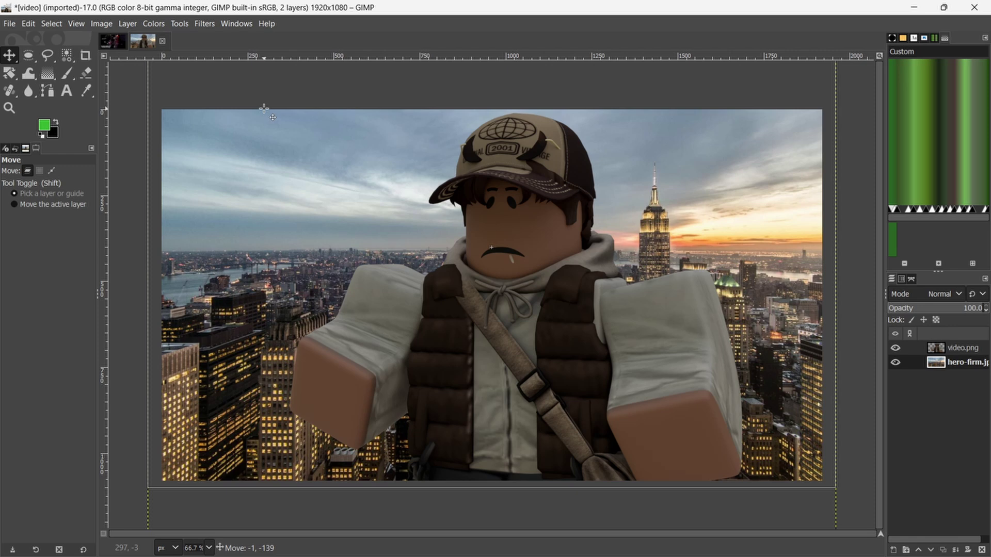
{"action": "mouse_move", "coordinate": [263, 109]}
{"action": "left_mouse_down"}
{"action": "mouse_move", "coordinate": [319, 115]}
{"action": "mouse_move", "coordinate": [264, 117]}
{"action": "left_mouse_up"}
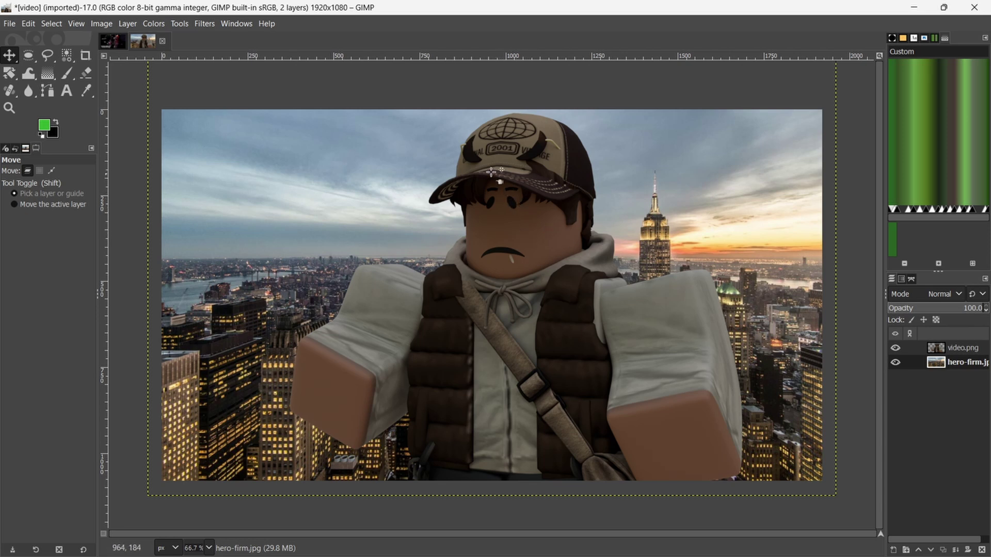
Apply a Focus Blur with a blur radius of 5.82 to the hero-firm.jpg background layer
{"action": "left_click", "coordinate": [205, 23]}
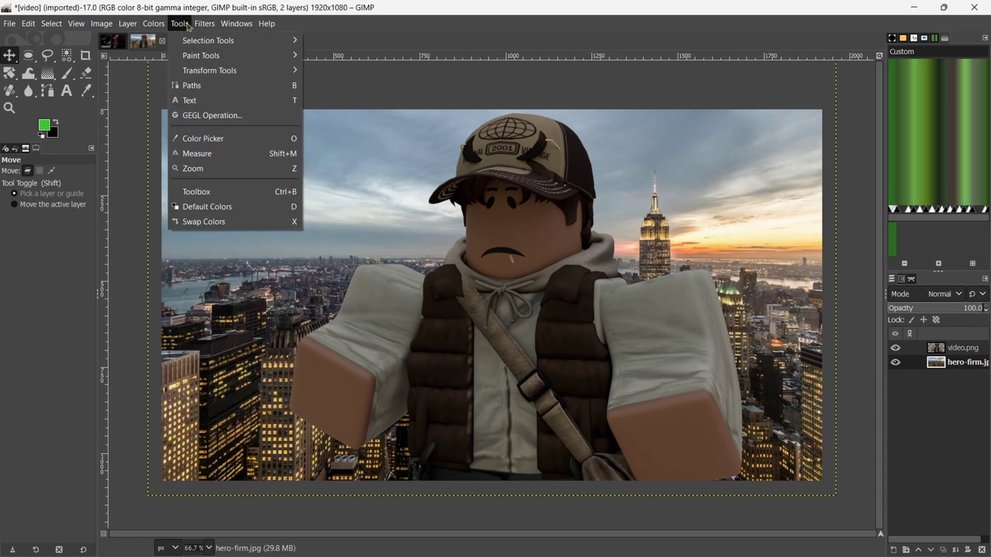
{"action": "mouse_move", "coordinate": [220, 114]}
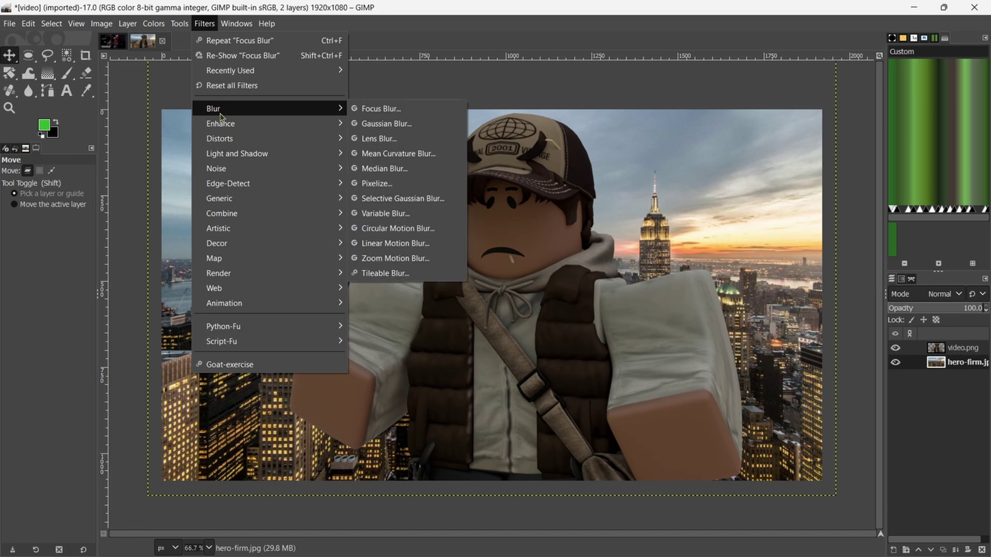
{"action": "left_click", "coordinate": [381, 109]}
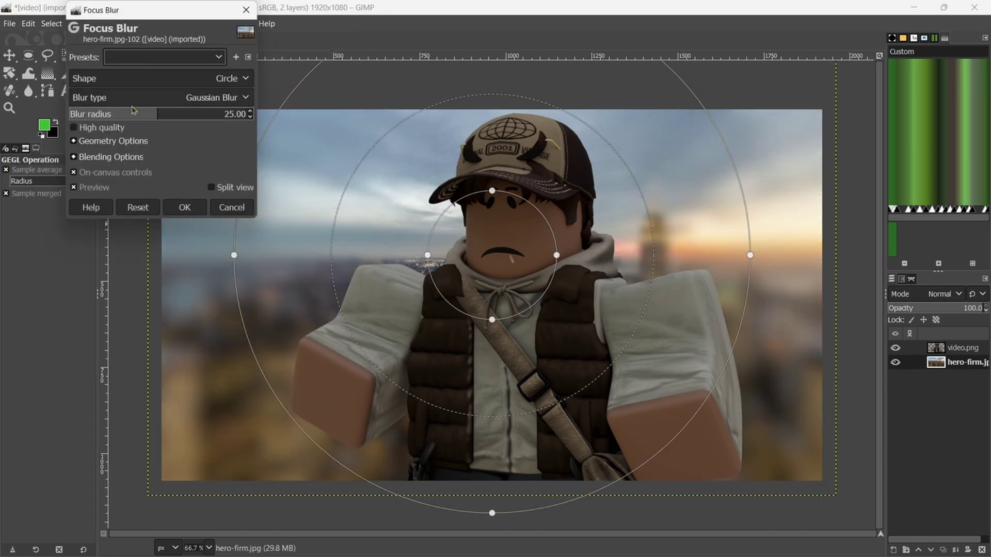
{"action": "left_click_drag", "start_coordinate": [137, 114], "coordinate": [112, 121]}
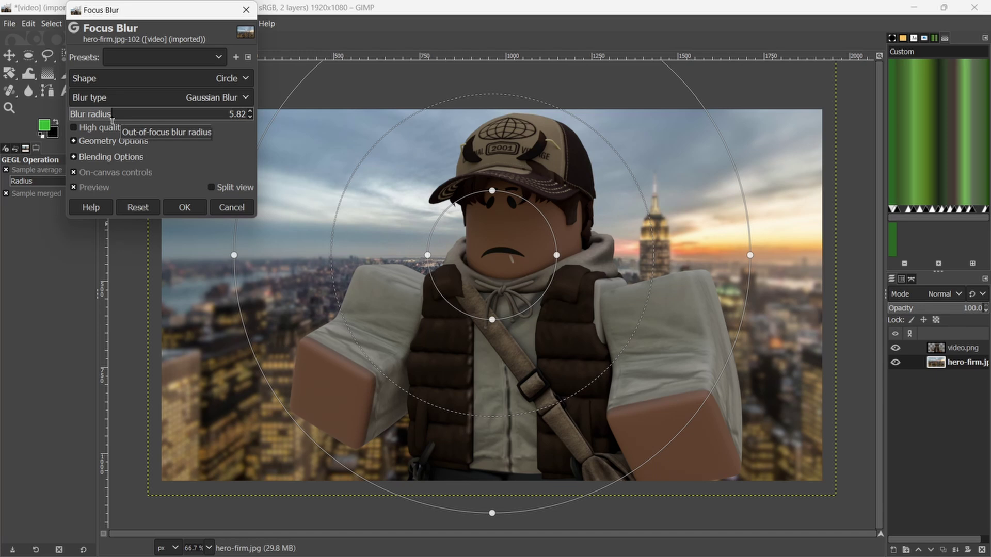
{"action": "left_click", "coordinate": [185, 208]}
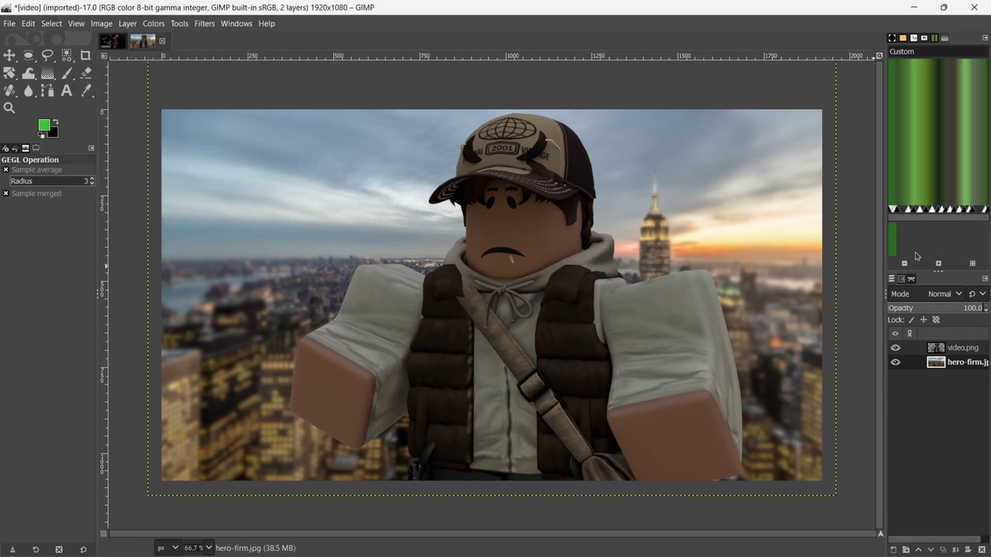
Create a wide text box across the avatar's torso above the video.png layer and set its text color to white (ffffff)
{"action": "left_click", "coordinate": [925, 349]}
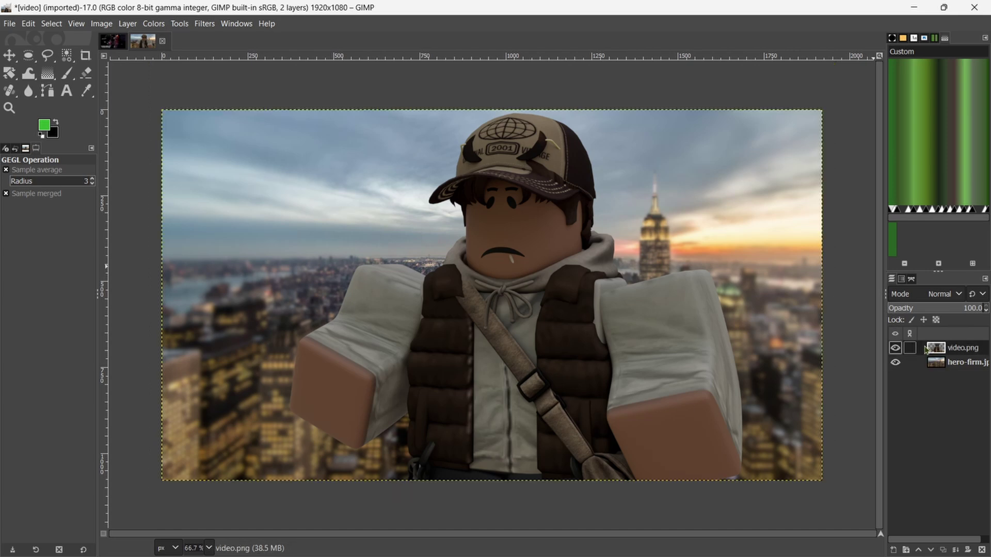
{"action": "left_click", "coordinate": [910, 362]}
{"action": "left_click", "coordinate": [910, 363]}
{"action": "left_click", "coordinate": [67, 91]}
{"action": "left_click_drag", "start_coordinate": [235, 279], "coordinate": [753, 428]}
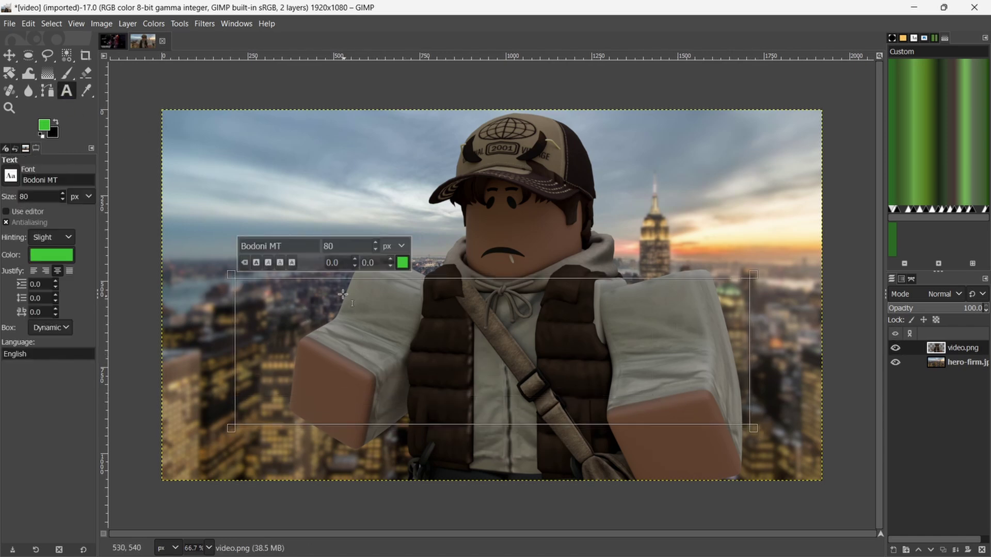
{"action": "left_click", "coordinate": [402, 263]}
{"action": "left_click_drag", "start_coordinate": [310, 252], "coordinate": [261, 175]}
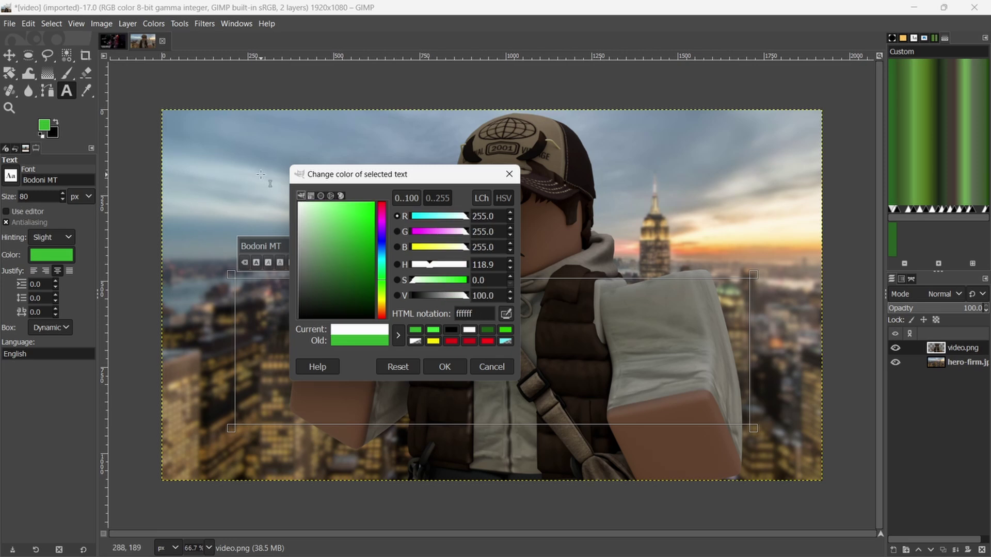
{"action": "left_click", "coordinate": [436, 369]}
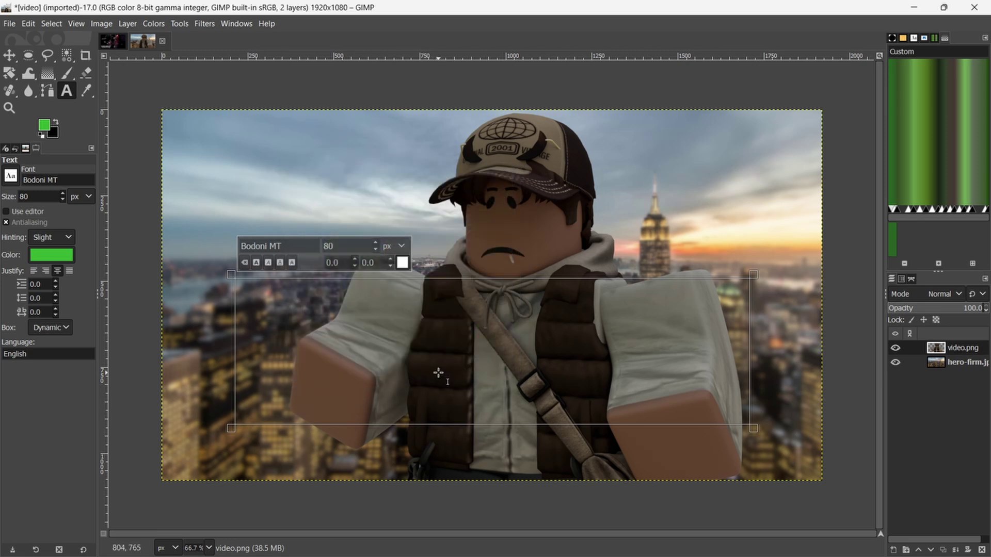
Enter the title text "Mito Graphics" in the text box
{"action": "type", "text": "Miyo"}
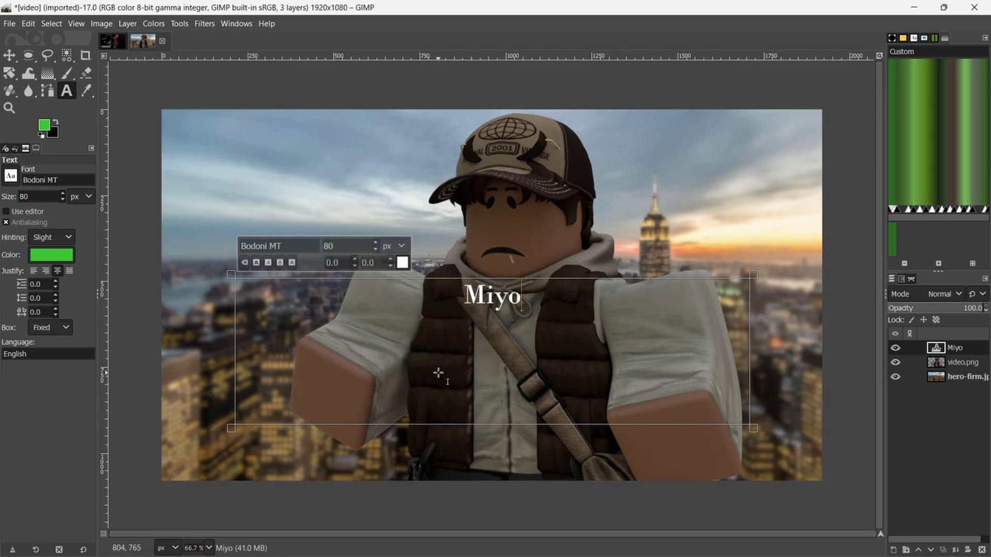
{"action": "key", "text": "BackSpace"}
{"action": "key", "text": "BackSpace"}
{"action": "type", "text": "to Grahp"}
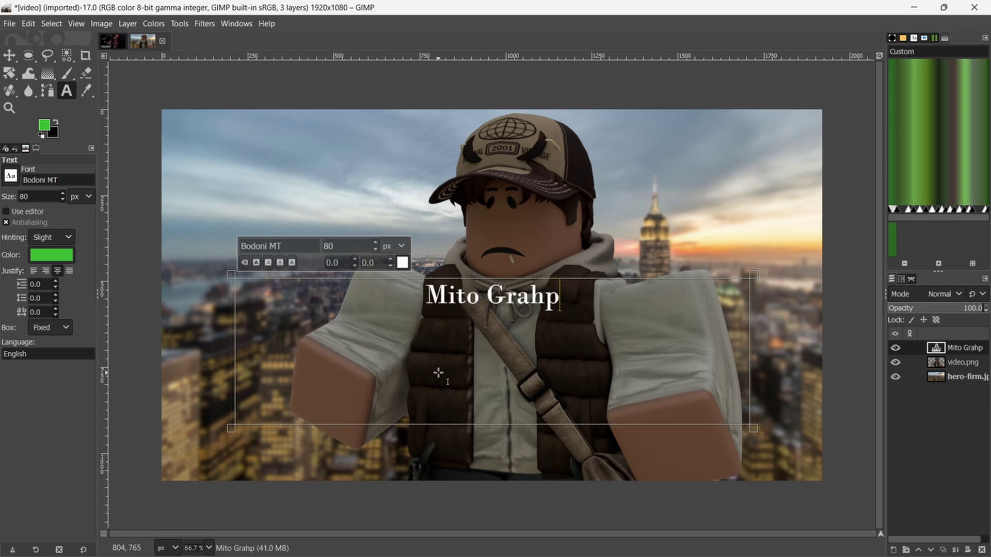
{"action": "key", "text": "BackSpace"}
{"action": "key", "text": "BackSpace"}
{"action": "type", "text": "phics"}
Enlarge the whole title to 218 px and move it down over the lower part of the image
{"action": "key", "text": "ctrl+a"}
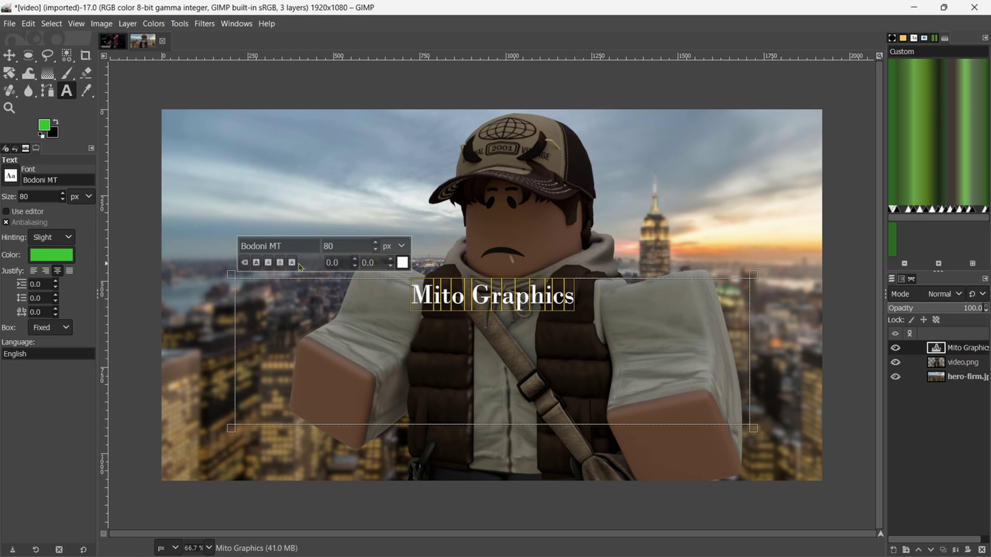
{"action": "left_click_drag", "start_coordinate": [374, 244], "coordinate": [375, 243]}
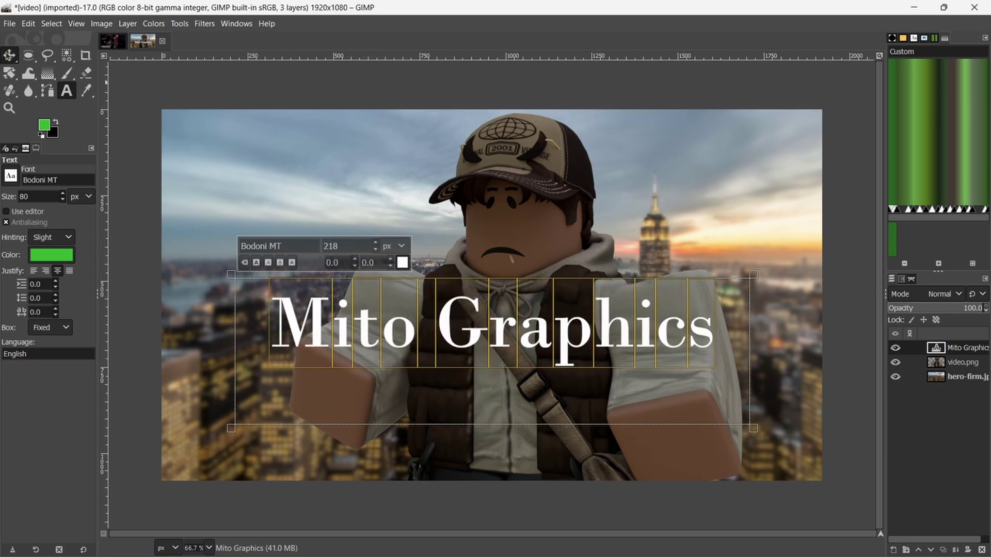
{"action": "left_click", "coordinate": [9, 55]}
{"action": "left_click_drag", "start_coordinate": [363, 321], "coordinate": [383, 384]}
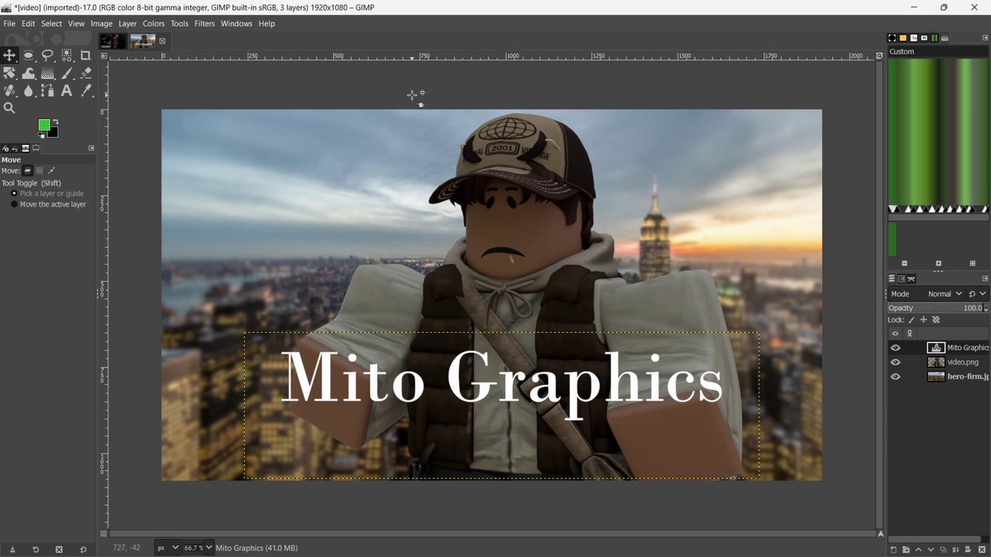
Add a Long Shadow filter to the title layer with the dark gray shadow color 333333
{"action": "left_click", "coordinate": [205, 24]}
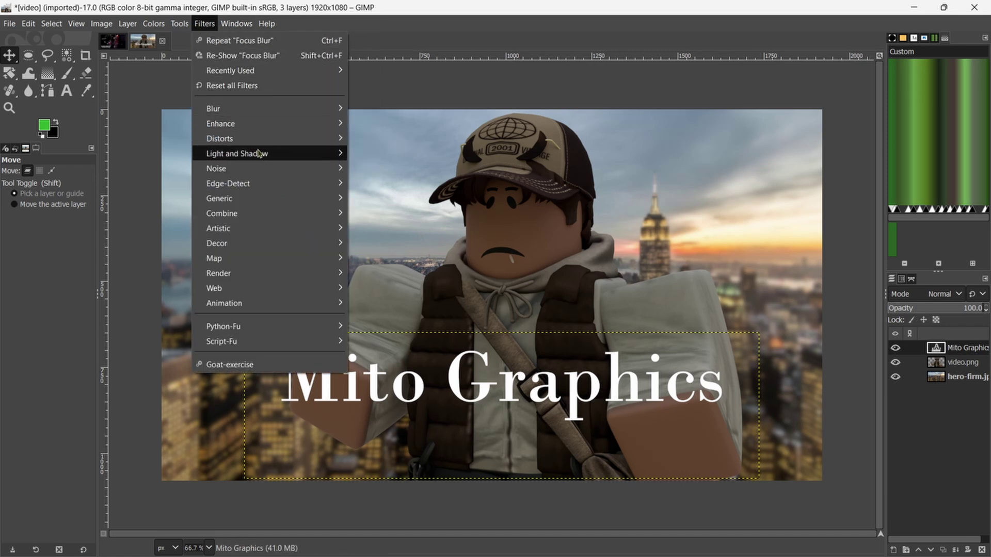
{"action": "mouse_move", "coordinate": [259, 153]}
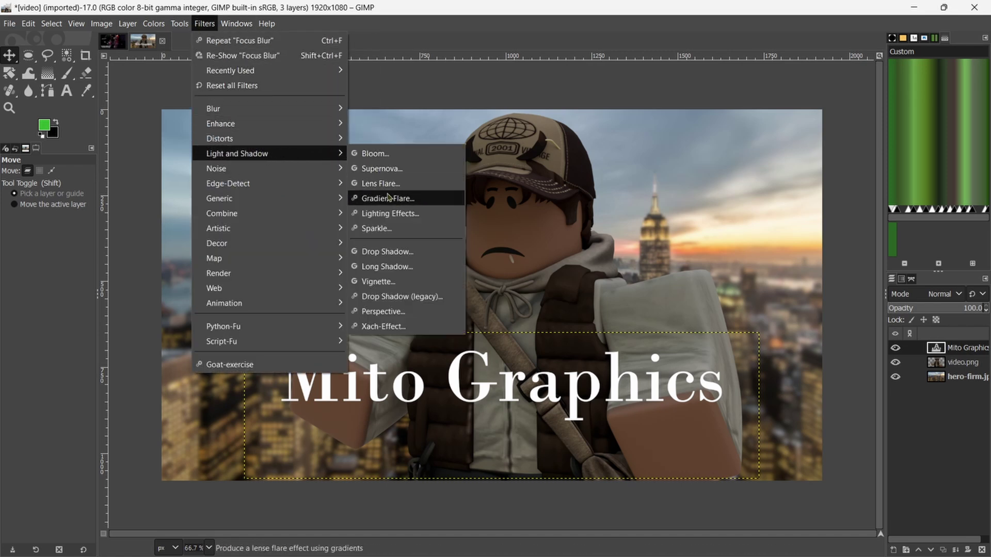
{"action": "left_click", "coordinate": [401, 266]}
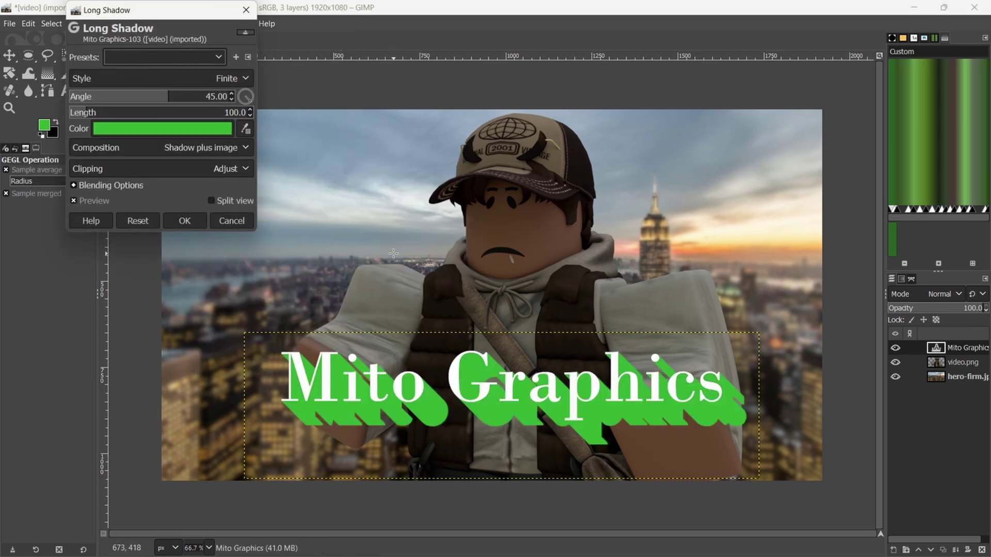
{"action": "left_click", "coordinate": [162, 132]}
{"action": "left_click_drag", "start_coordinate": [97, 127], "coordinate": [11, 167]}
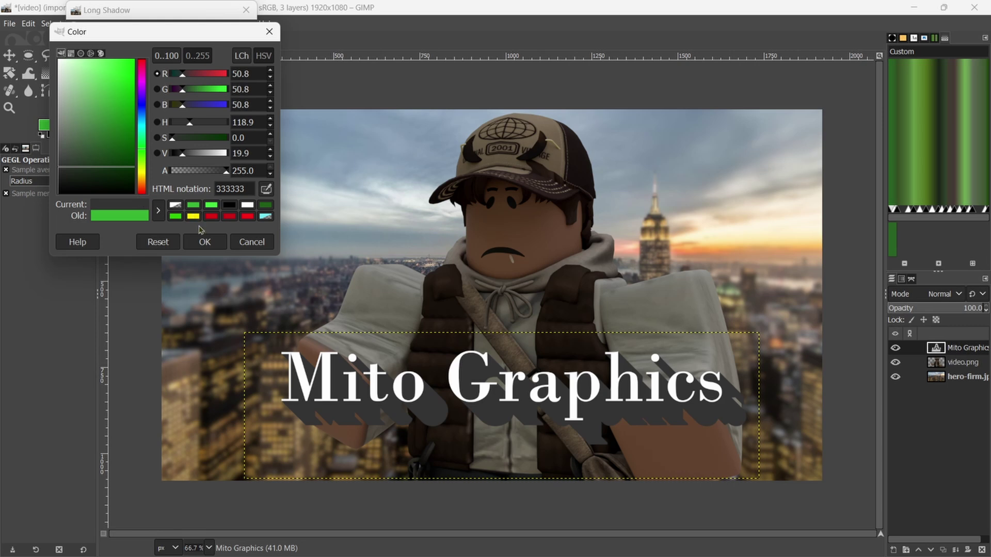
{"action": "left_click", "coordinate": [188, 239]}
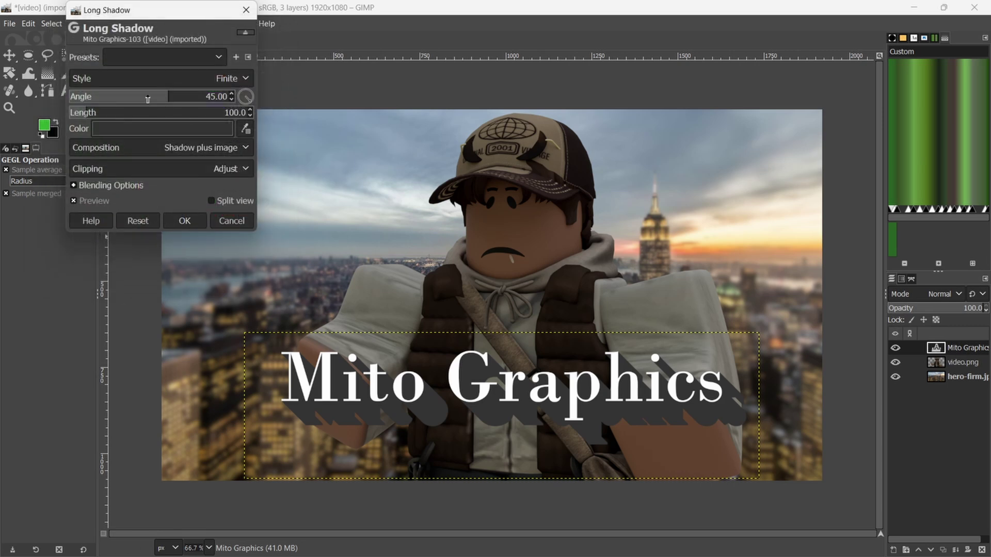
Set the long shadow's length to 40.7 and its angle to 28.05, and apply the filter
{"action": "left_click_drag", "start_coordinate": [120, 117], "coordinate": [76, 117]}
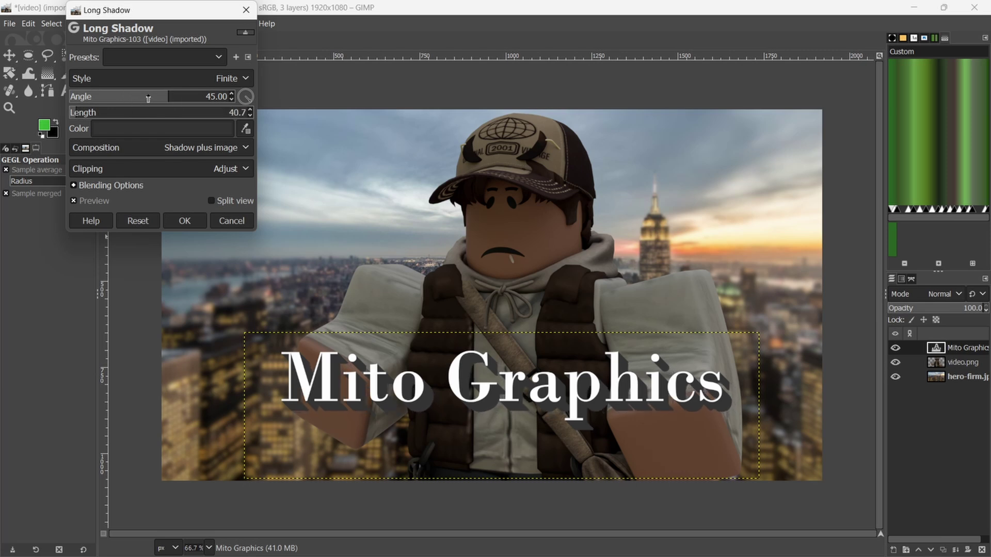
{"action": "left_click_drag", "start_coordinate": [184, 97], "coordinate": [161, 101]}
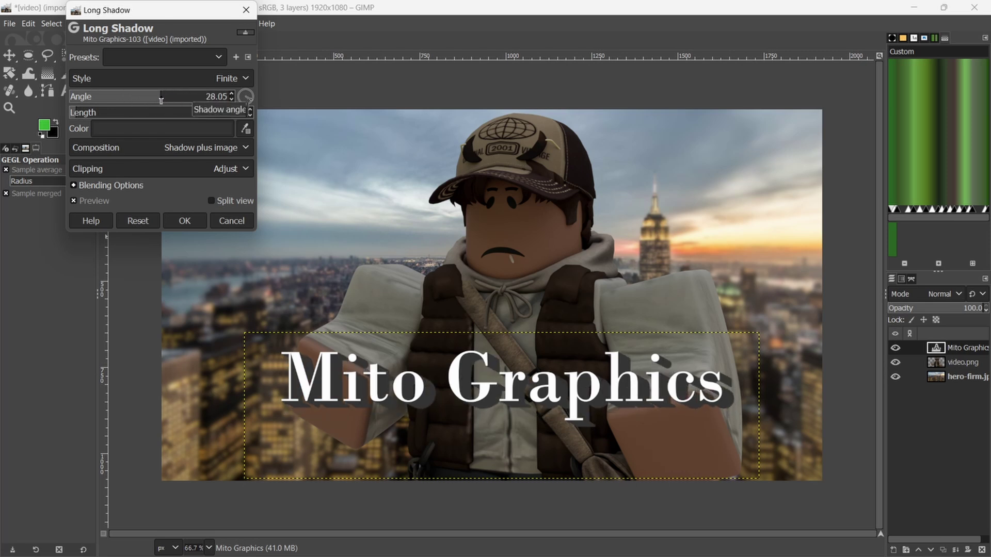
{"action": "left_click", "coordinate": [185, 221]}
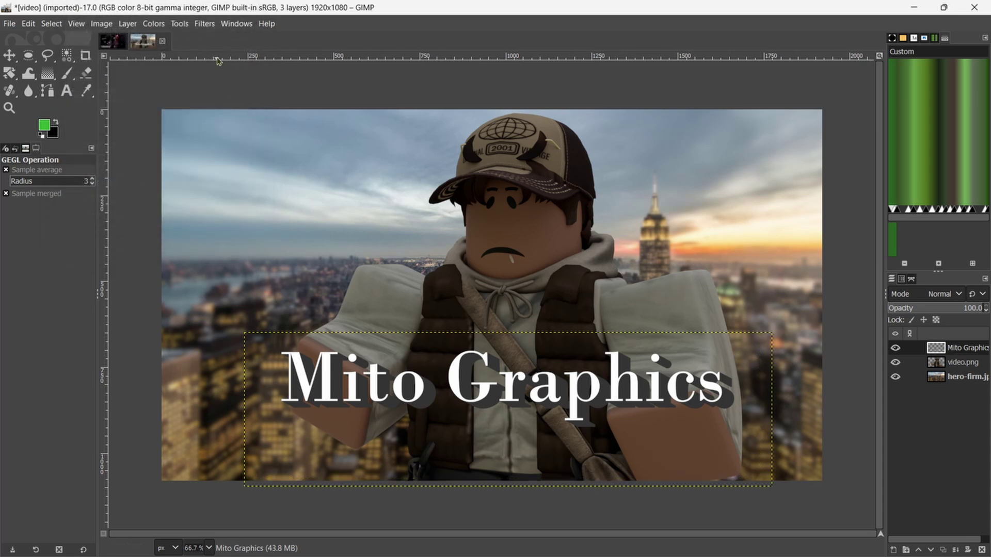
Open the color Curves adjustment for the video.png avatar layer
{"action": "left_click", "coordinate": [916, 361]}
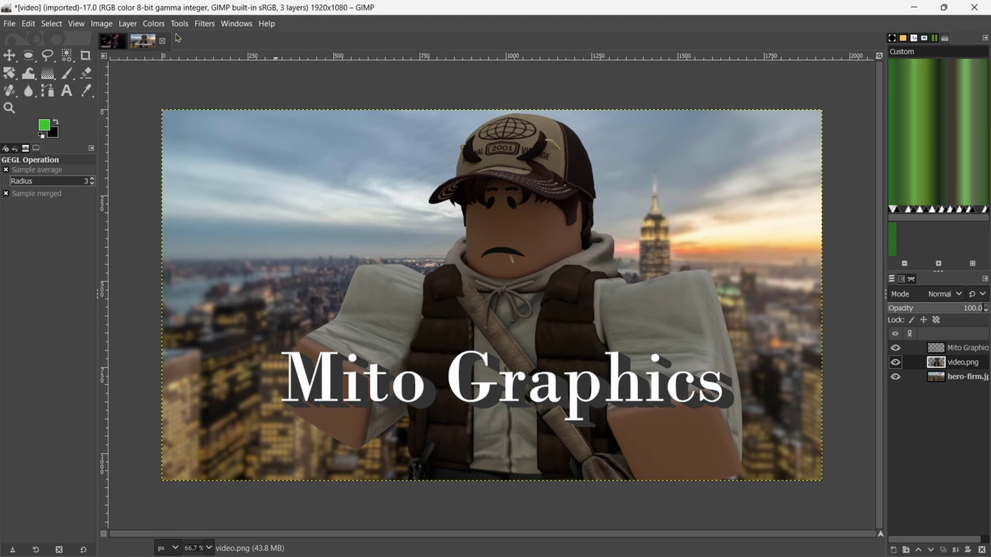
{"action": "left_click", "coordinate": [150, 24]}
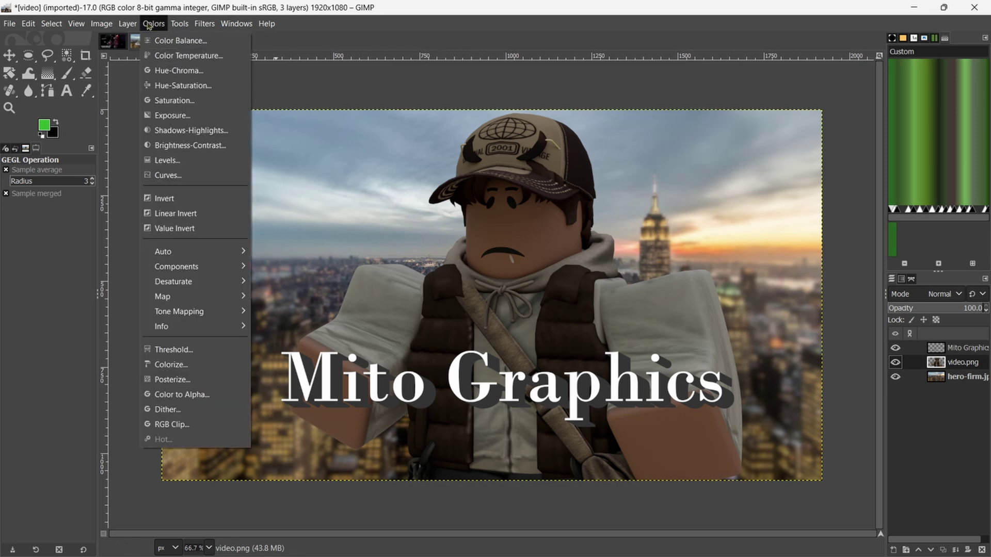
{"action": "left_click", "coordinate": [166, 176]}
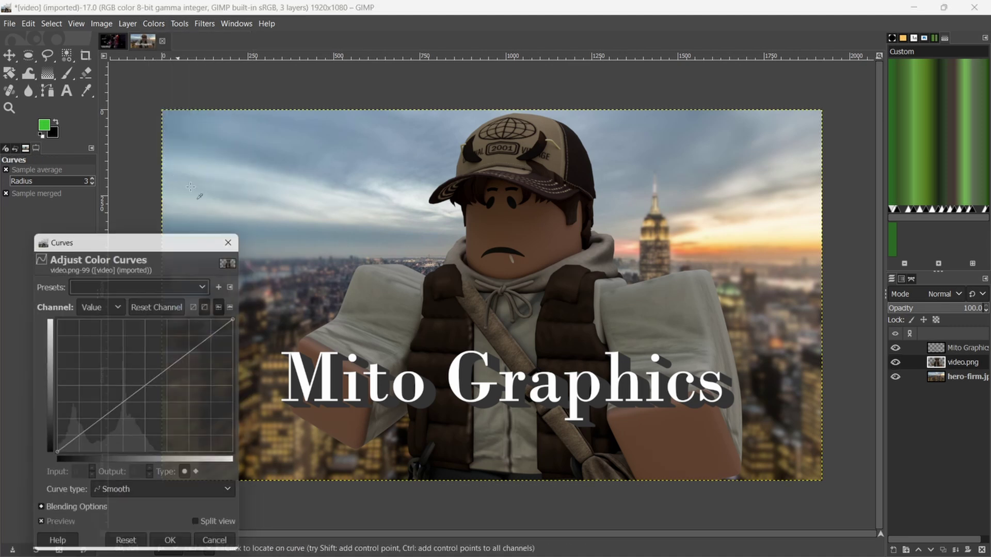
Try several exaggerated value curve shapes on the avatar layer and reset the curve
{"action": "left_click_drag", "start_coordinate": [215, 337], "coordinate": [201, 292]}
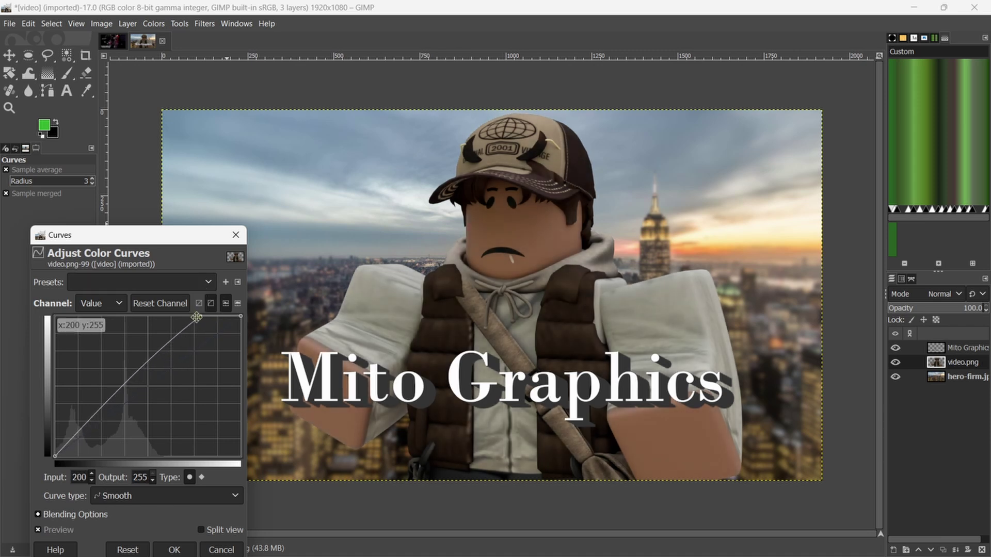
{"action": "left_click_drag", "start_coordinate": [147, 359], "coordinate": [132, 337]}
{"action": "left_click", "coordinate": [114, 413]}
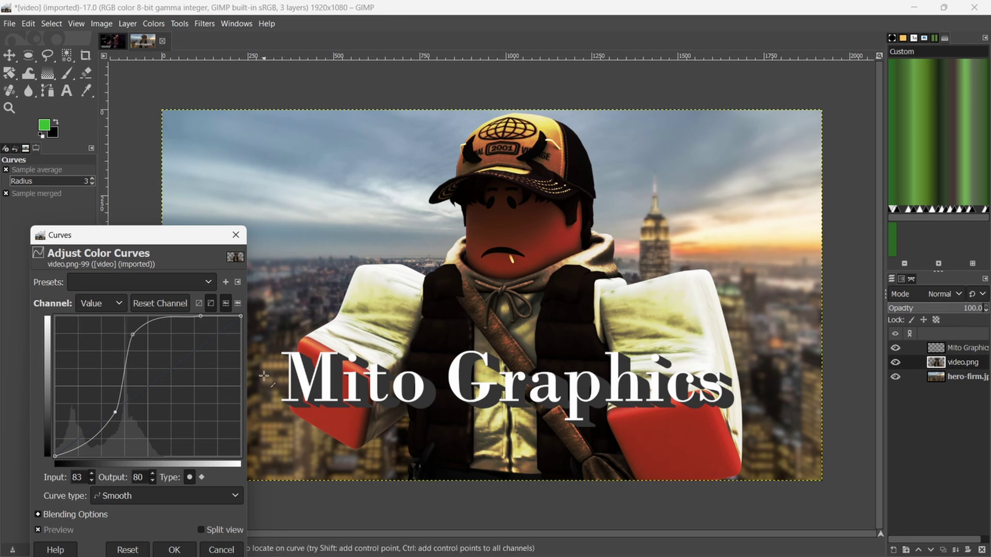
{"action": "left_click_drag", "start_coordinate": [83, 436], "coordinate": [85, 344]}
{"action": "left_click", "coordinate": [128, 549]}
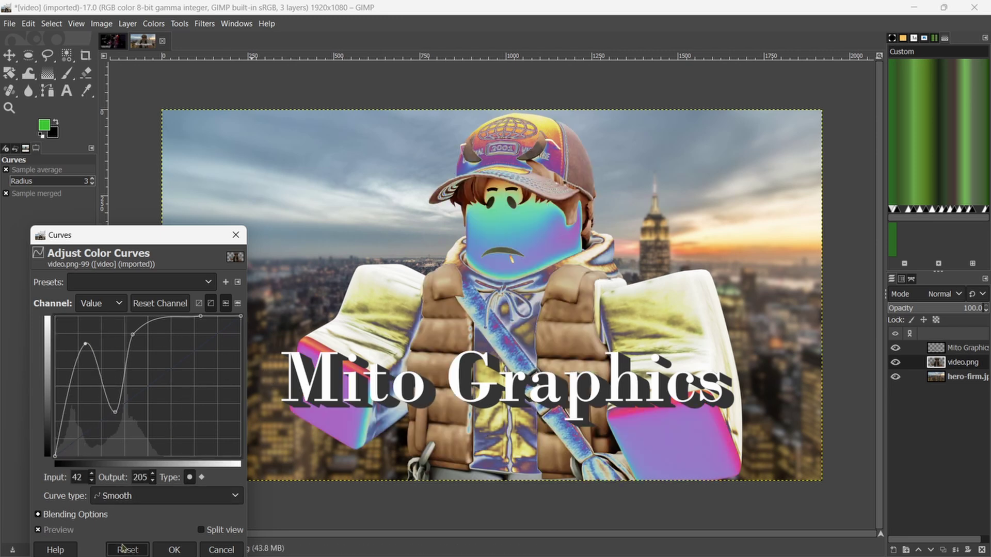
Brighten the avatar layer with a value curve point at input 182, output 255, and apply the curve
{"action": "left_click_drag", "start_coordinate": [216, 335], "coordinate": [187, 310]}
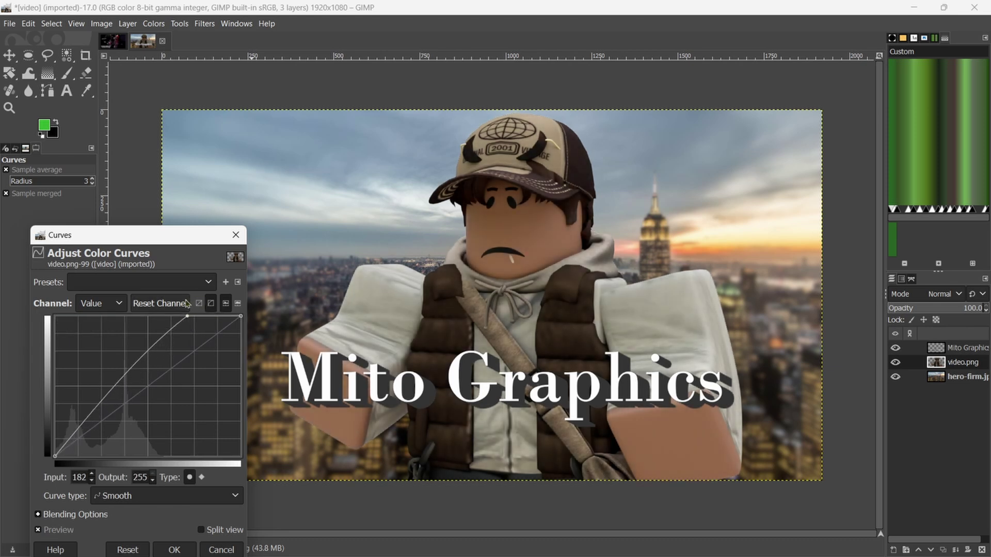
{"action": "left_click", "coordinate": [174, 550]}
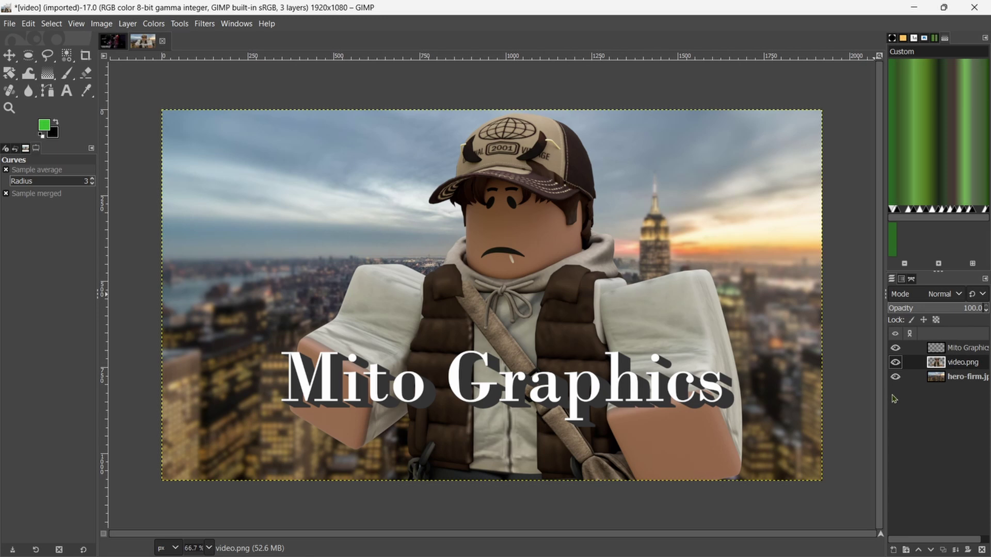
Examine the previewWM example image and its title text up close, and return to the avatar composition
{"action": "left_click", "coordinate": [116, 42]}
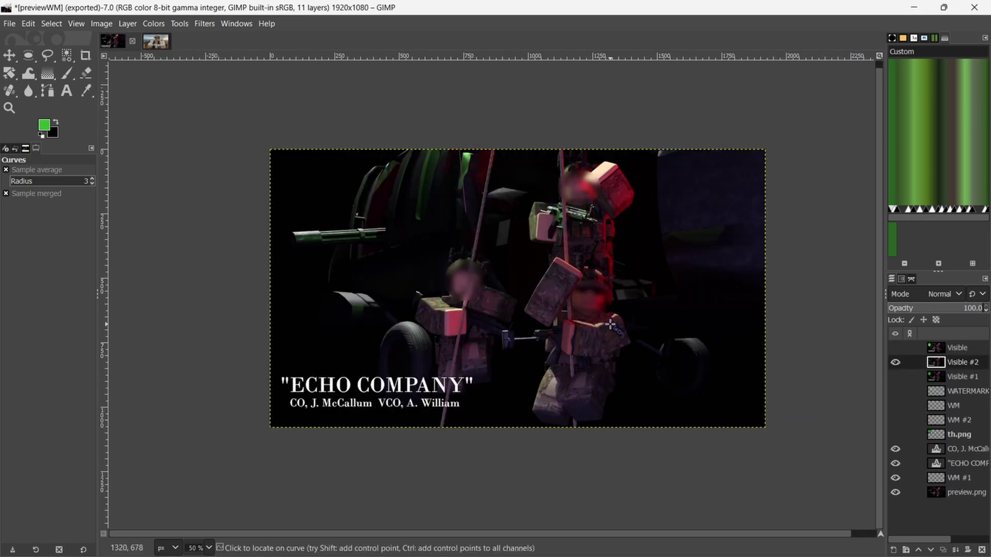
{"action": "scroll", "coordinate": [609, 323], "scroll_direction": "up", "scroll_amount": 1, "text": "ctrl"}
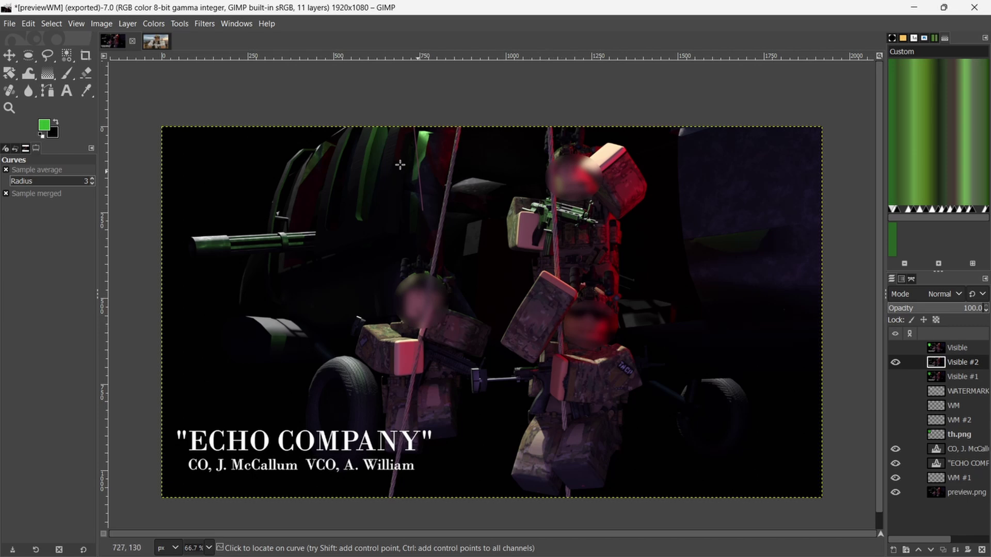
{"action": "left_click", "coordinate": [154, 45]}
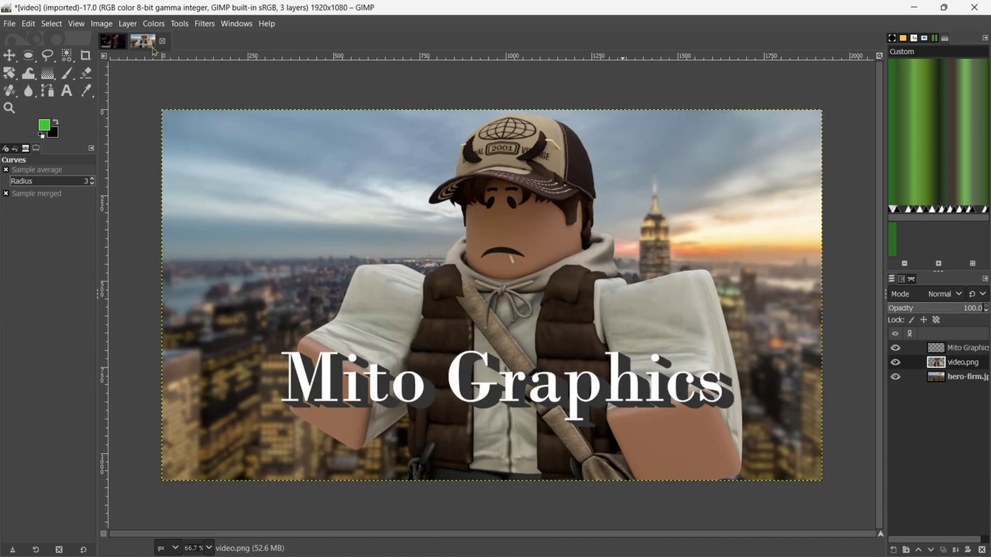